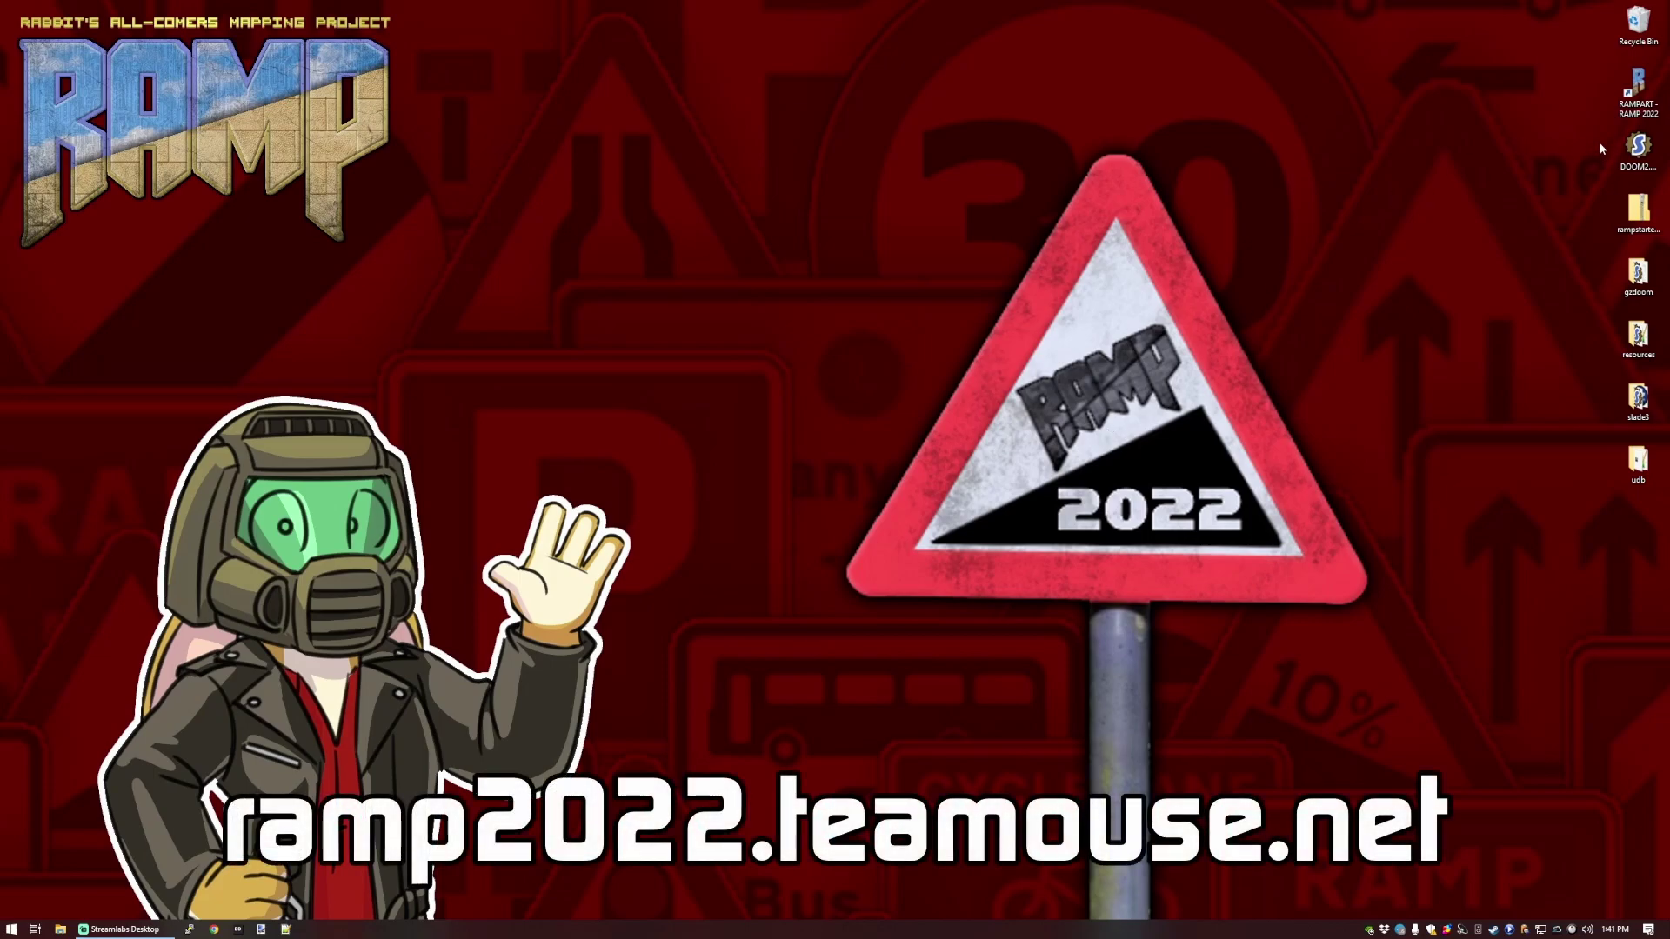
Open the RAMP 2022 site in Chrome from the RAMPART desktop shortcut.
double_click(1636, 89)
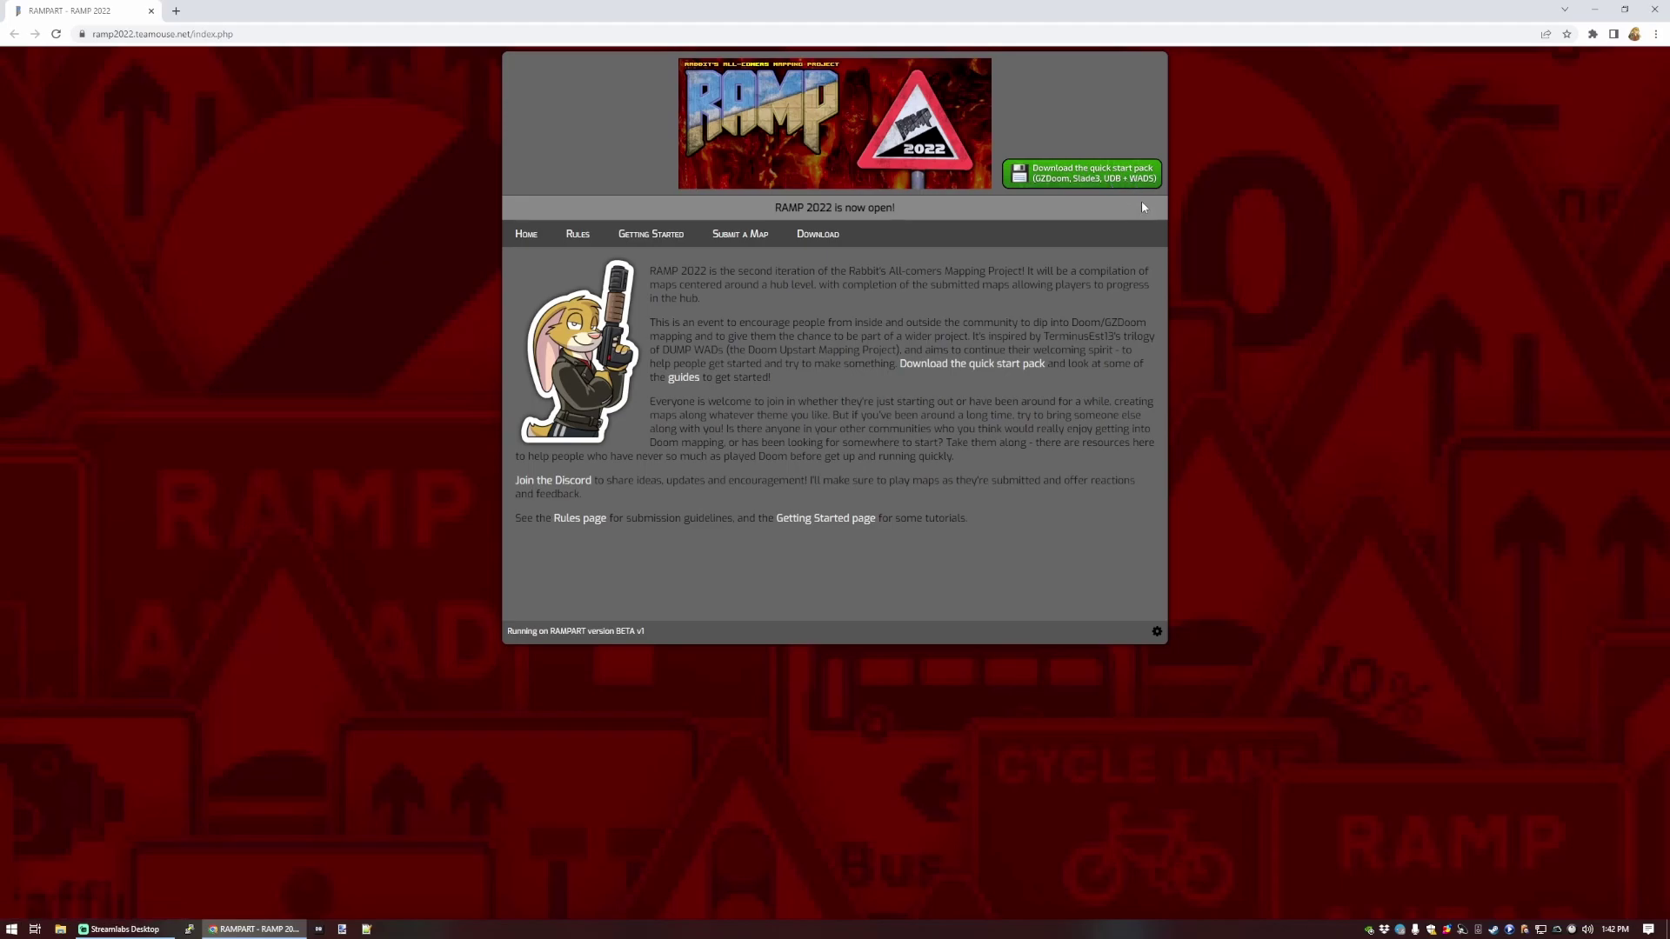
View the RAMP Getting Started guide page, then minimise Chrome.
click(648, 234)
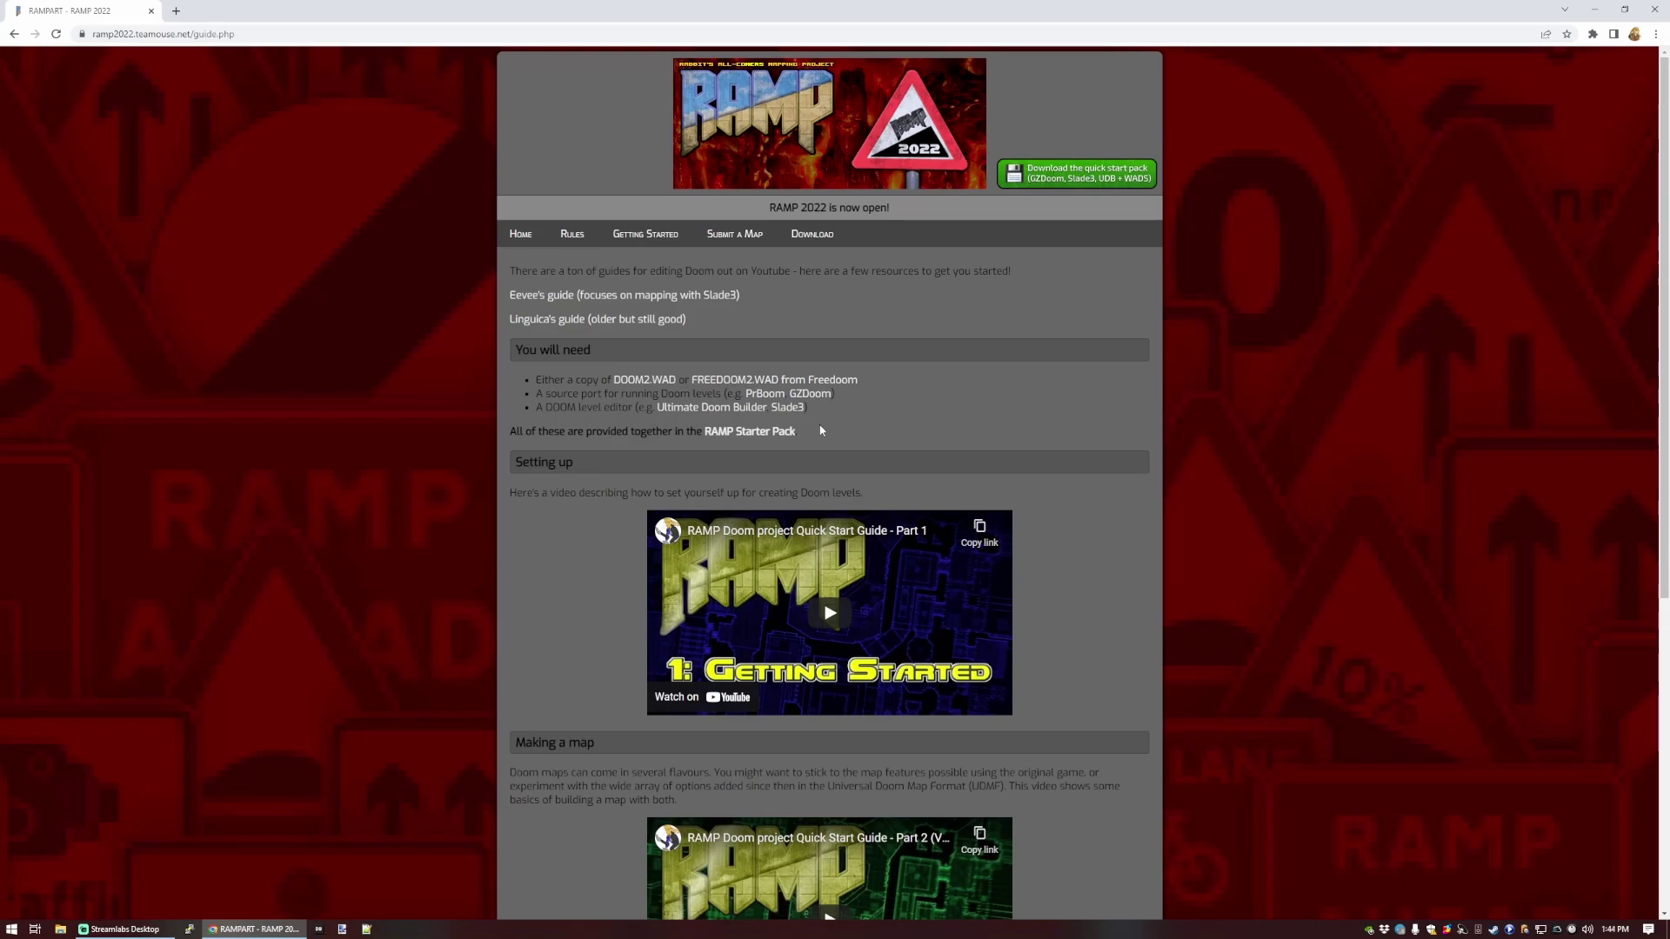
click(1595, 8)
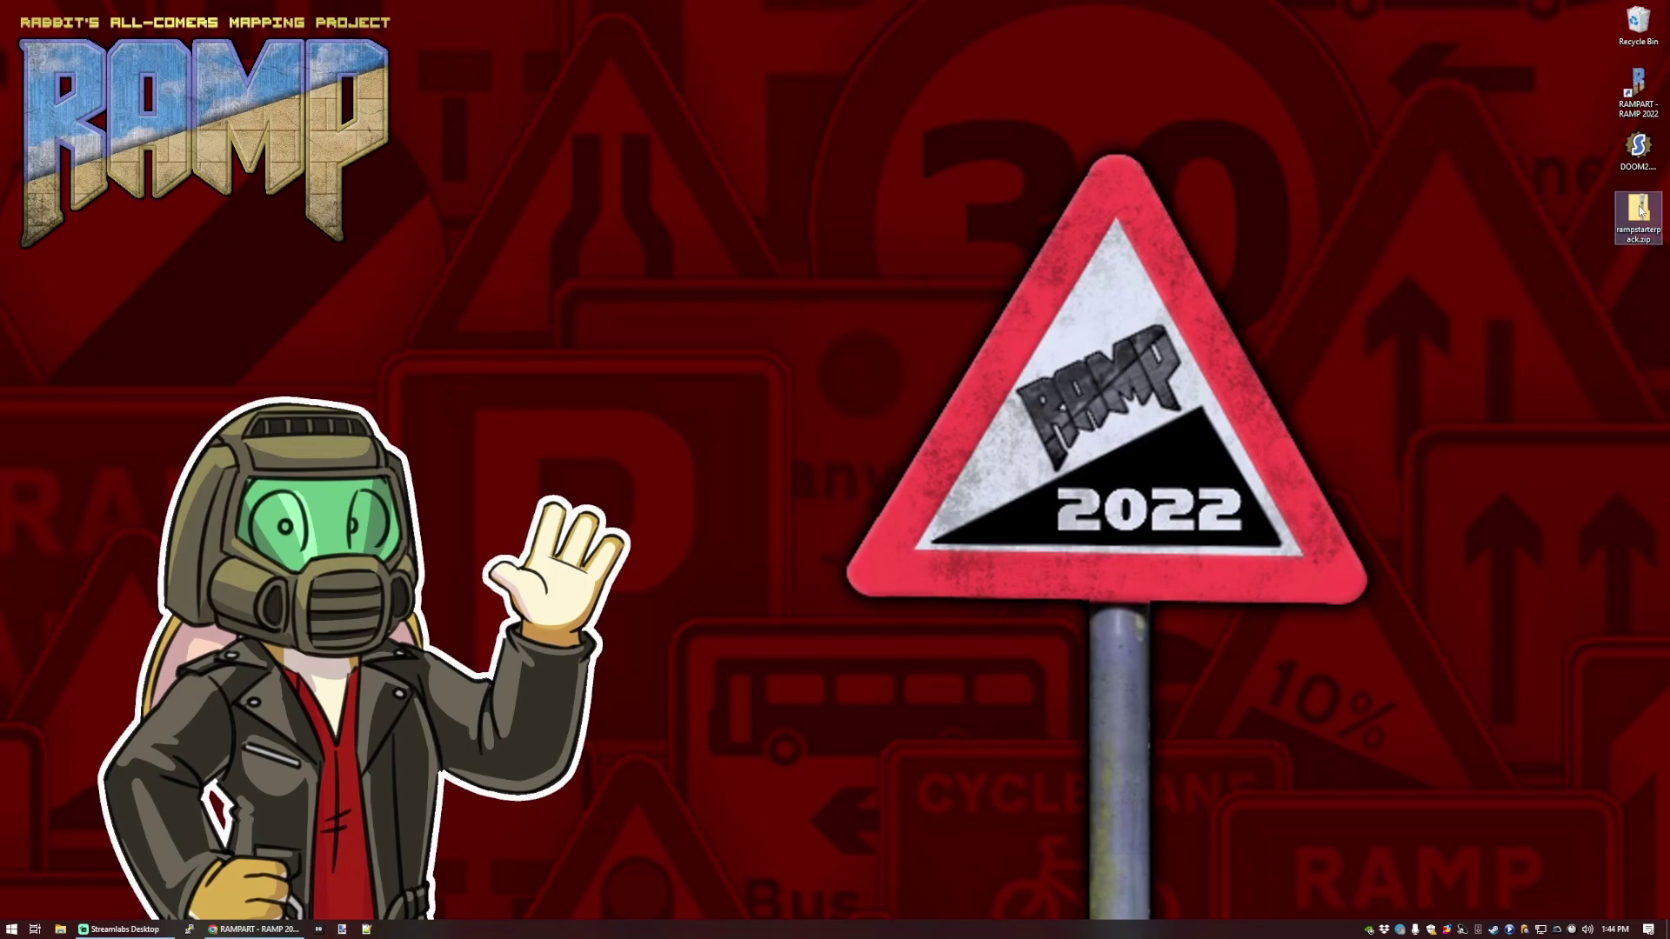
Extract rampstarterpack.zip with 7-Zip and launch gzdoom.exe from its gzdoom folder.
right_click(1640, 209)
mouse_move(1537, 293)
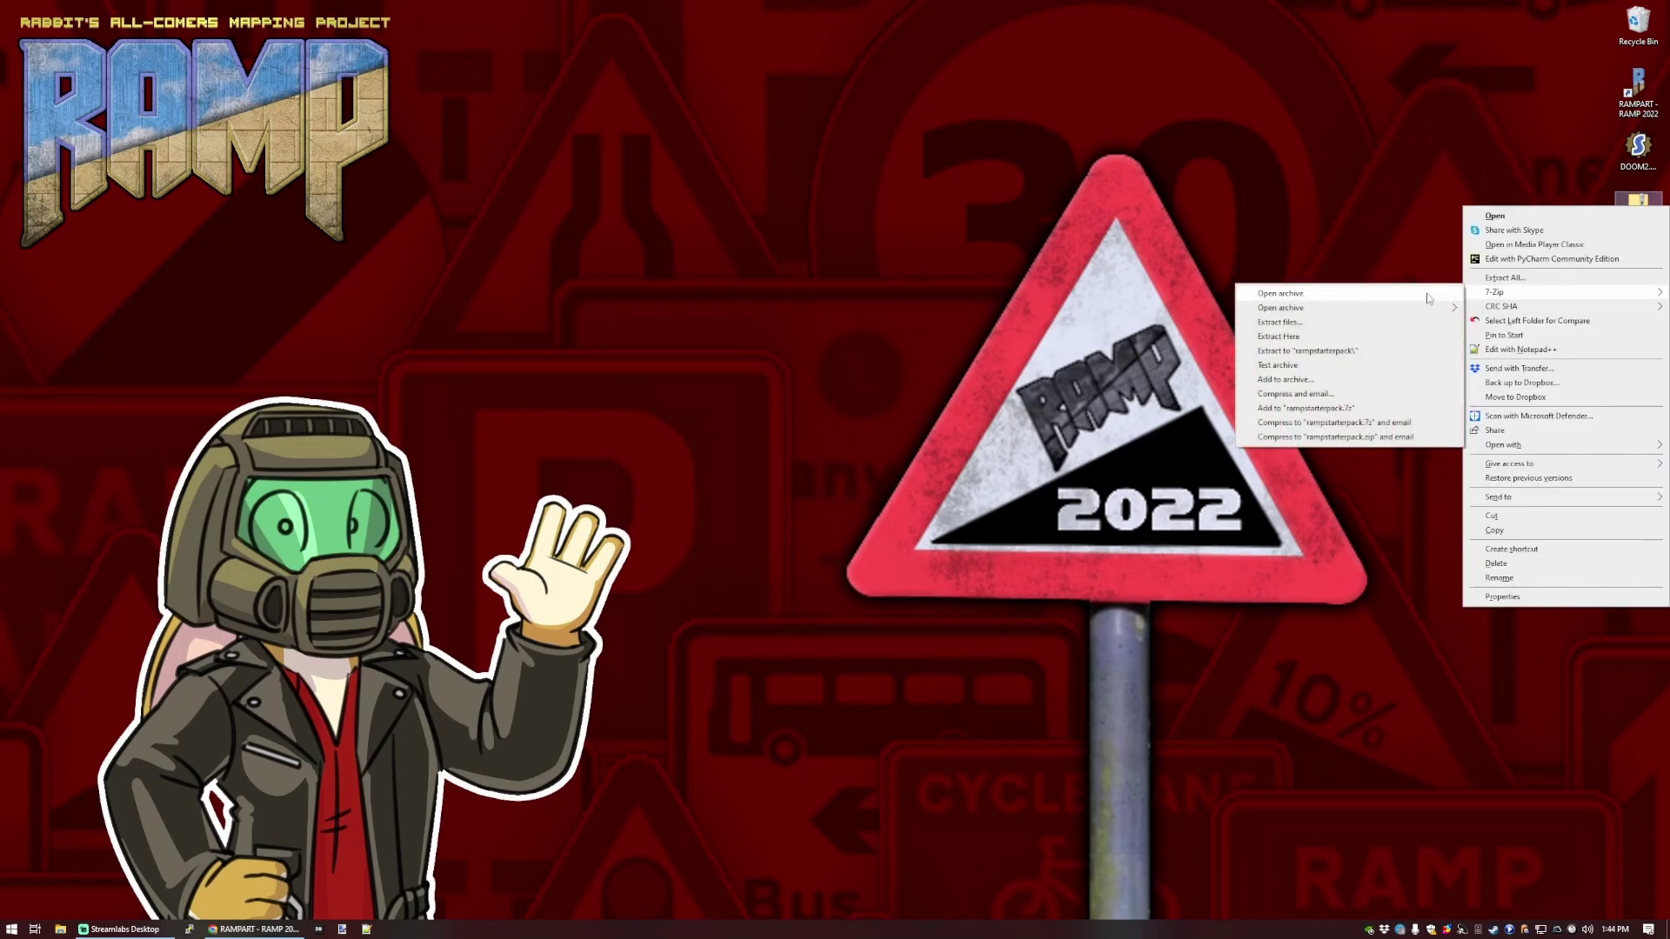
click(1328, 351)
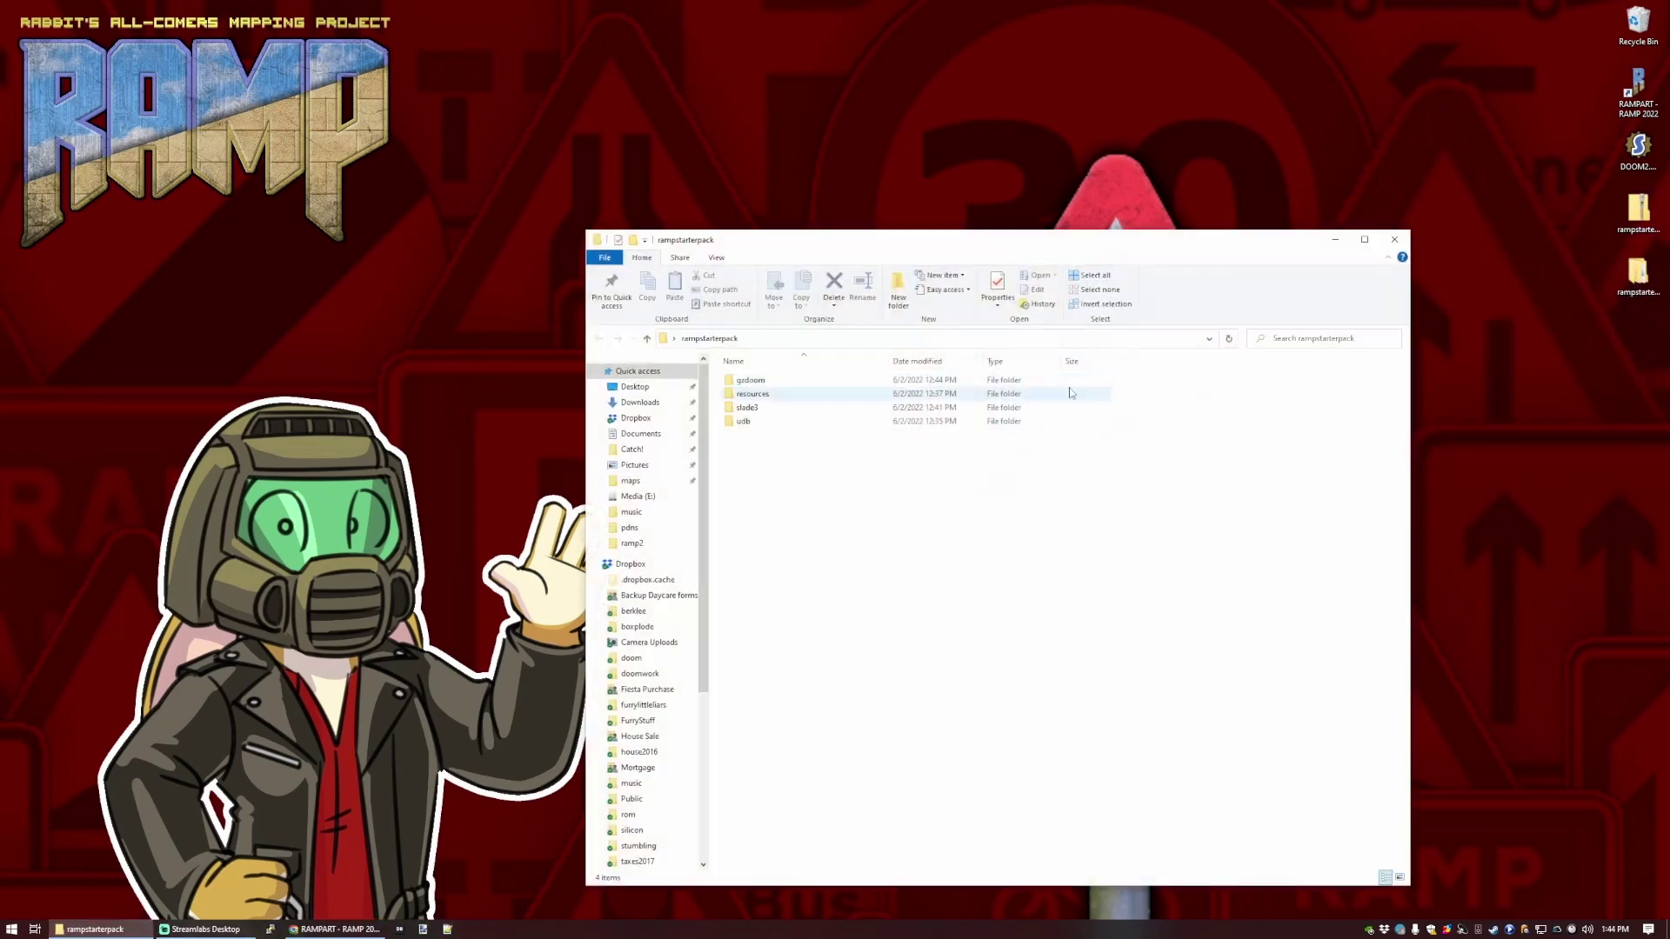
double_click(773, 385)
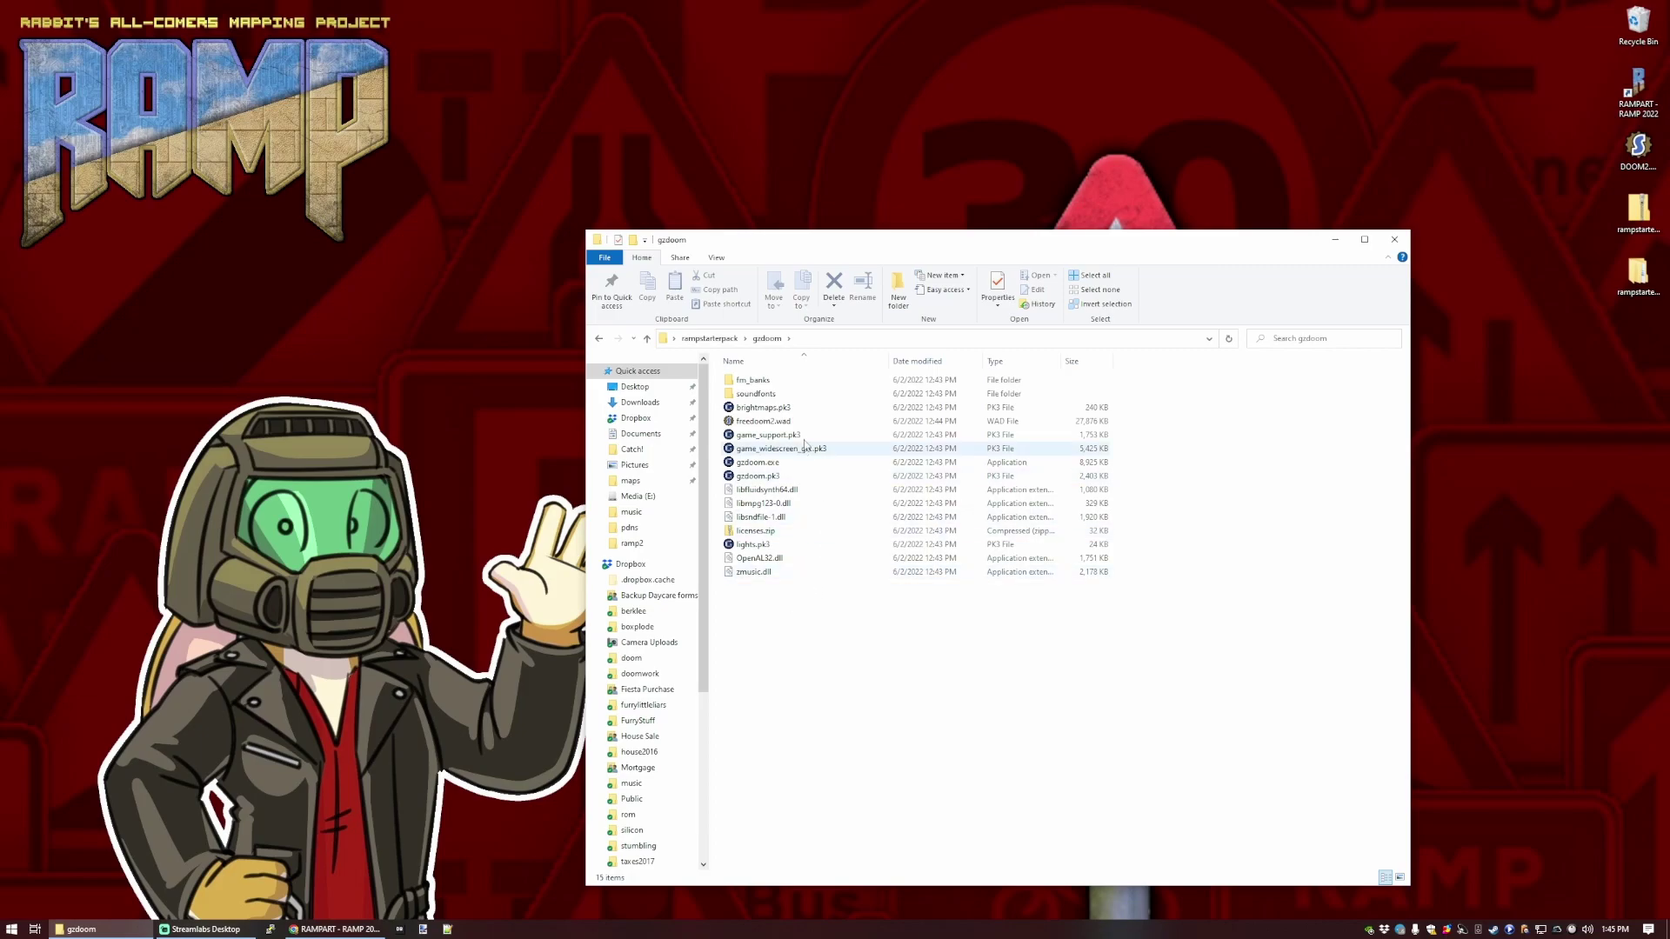
double_click(775, 464)
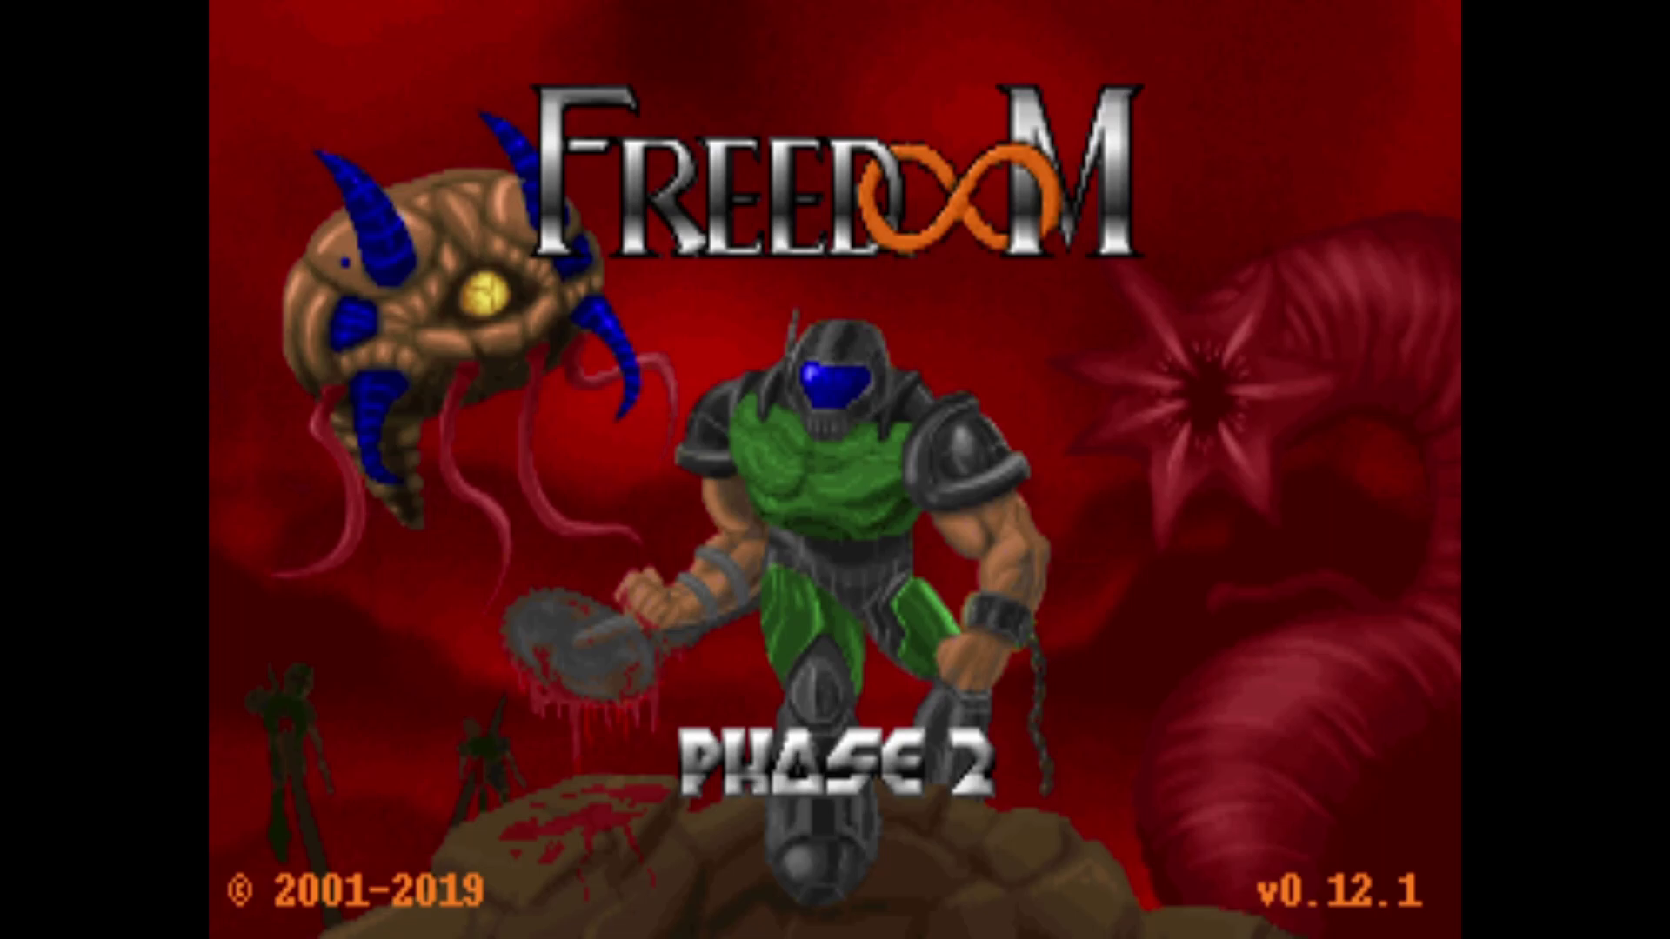
In GZDoom's options, set Texture Filter to None and lower Master volume to 0.93.
key(Escape)
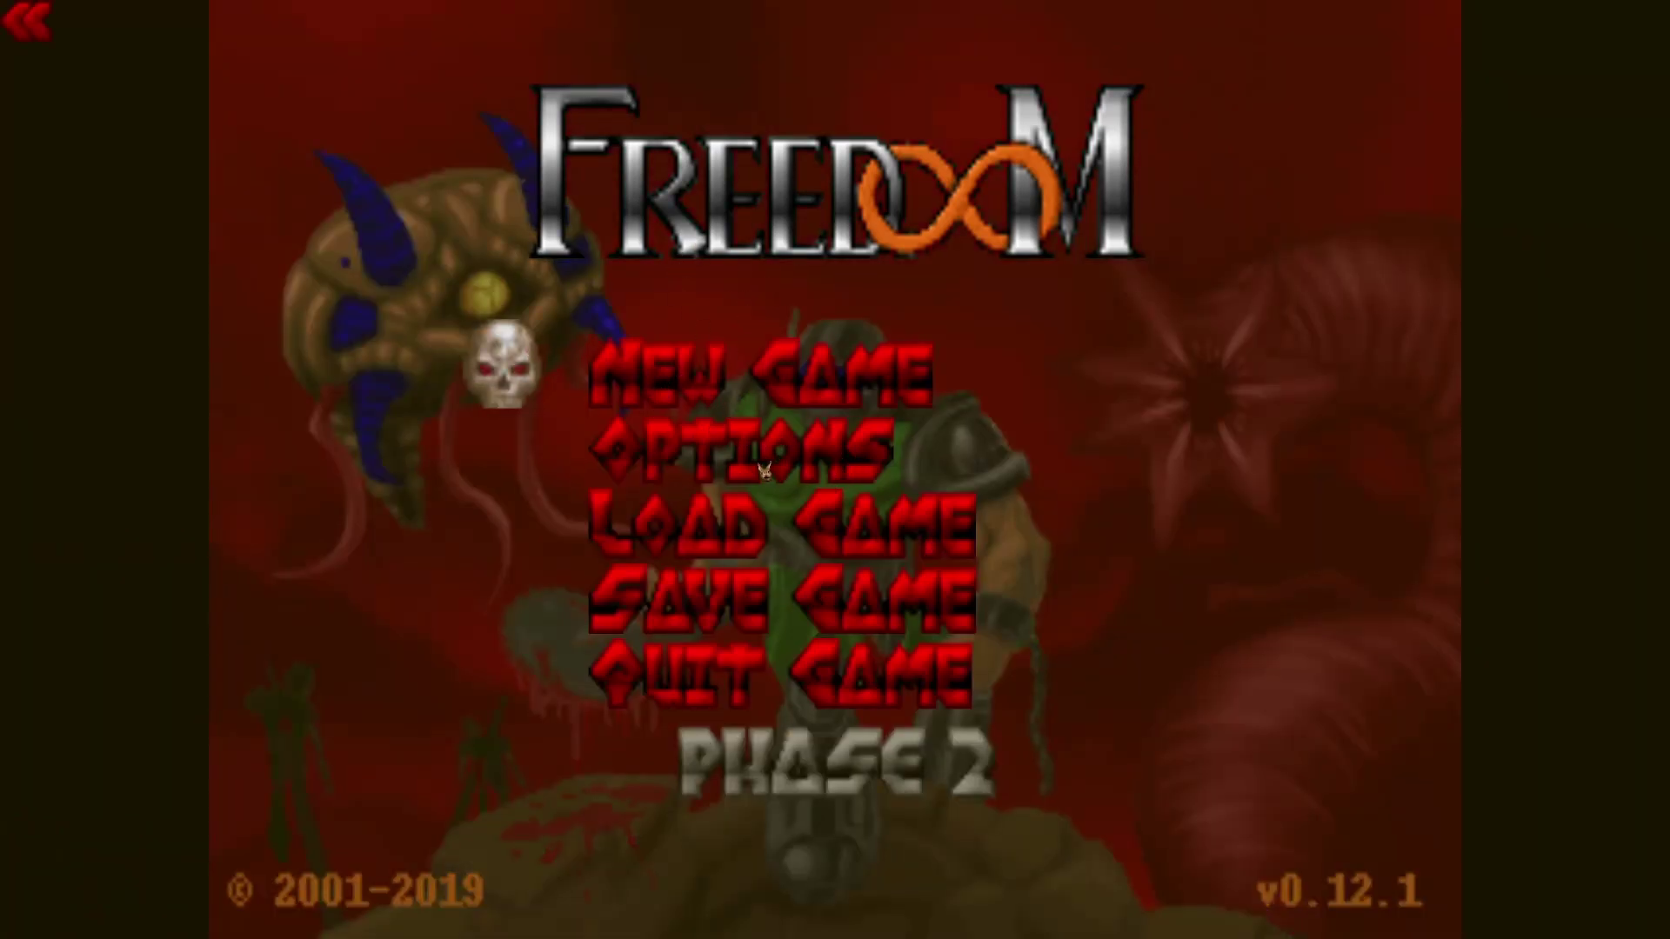
click(728, 461)
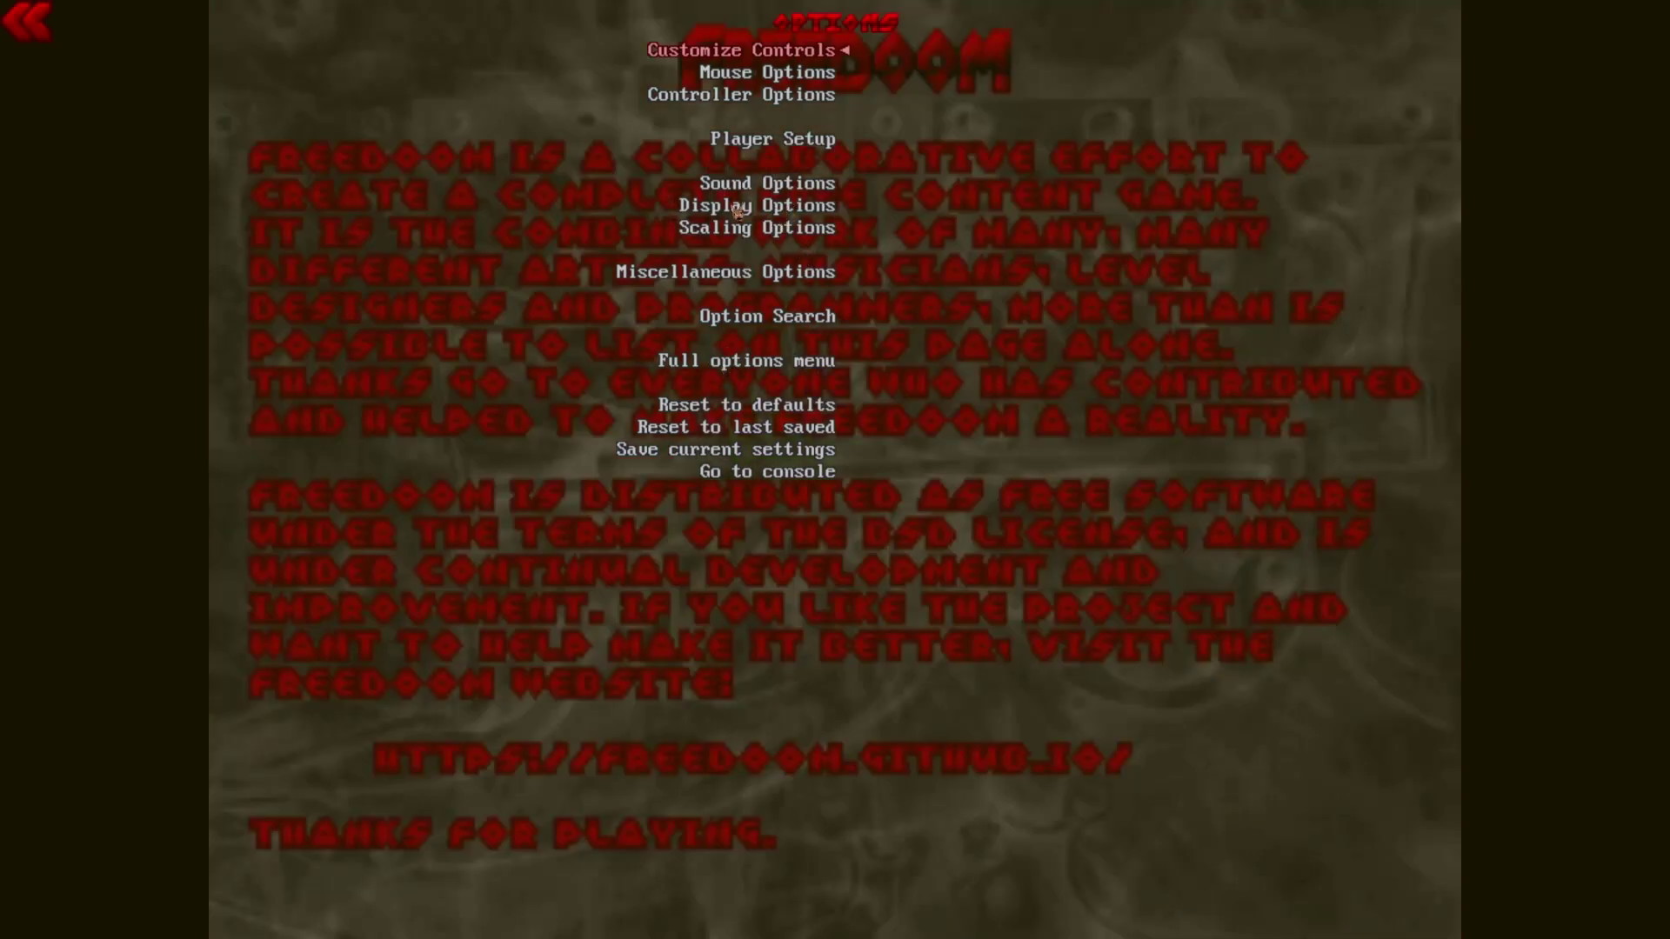
click(749, 214)
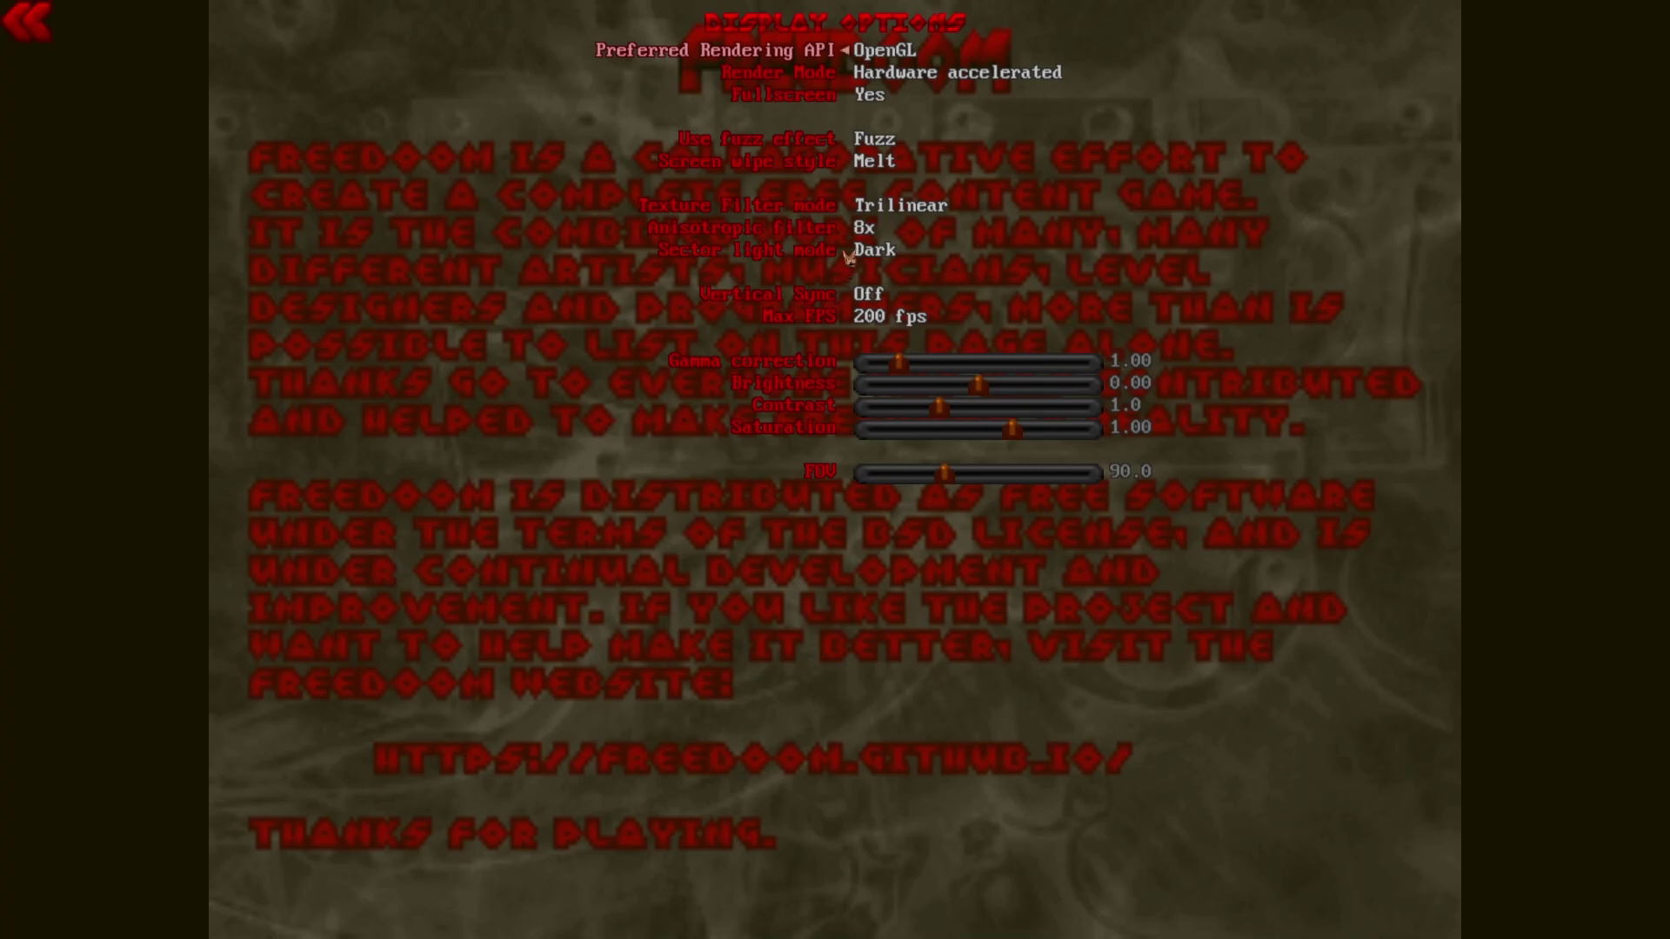
click(881, 208)
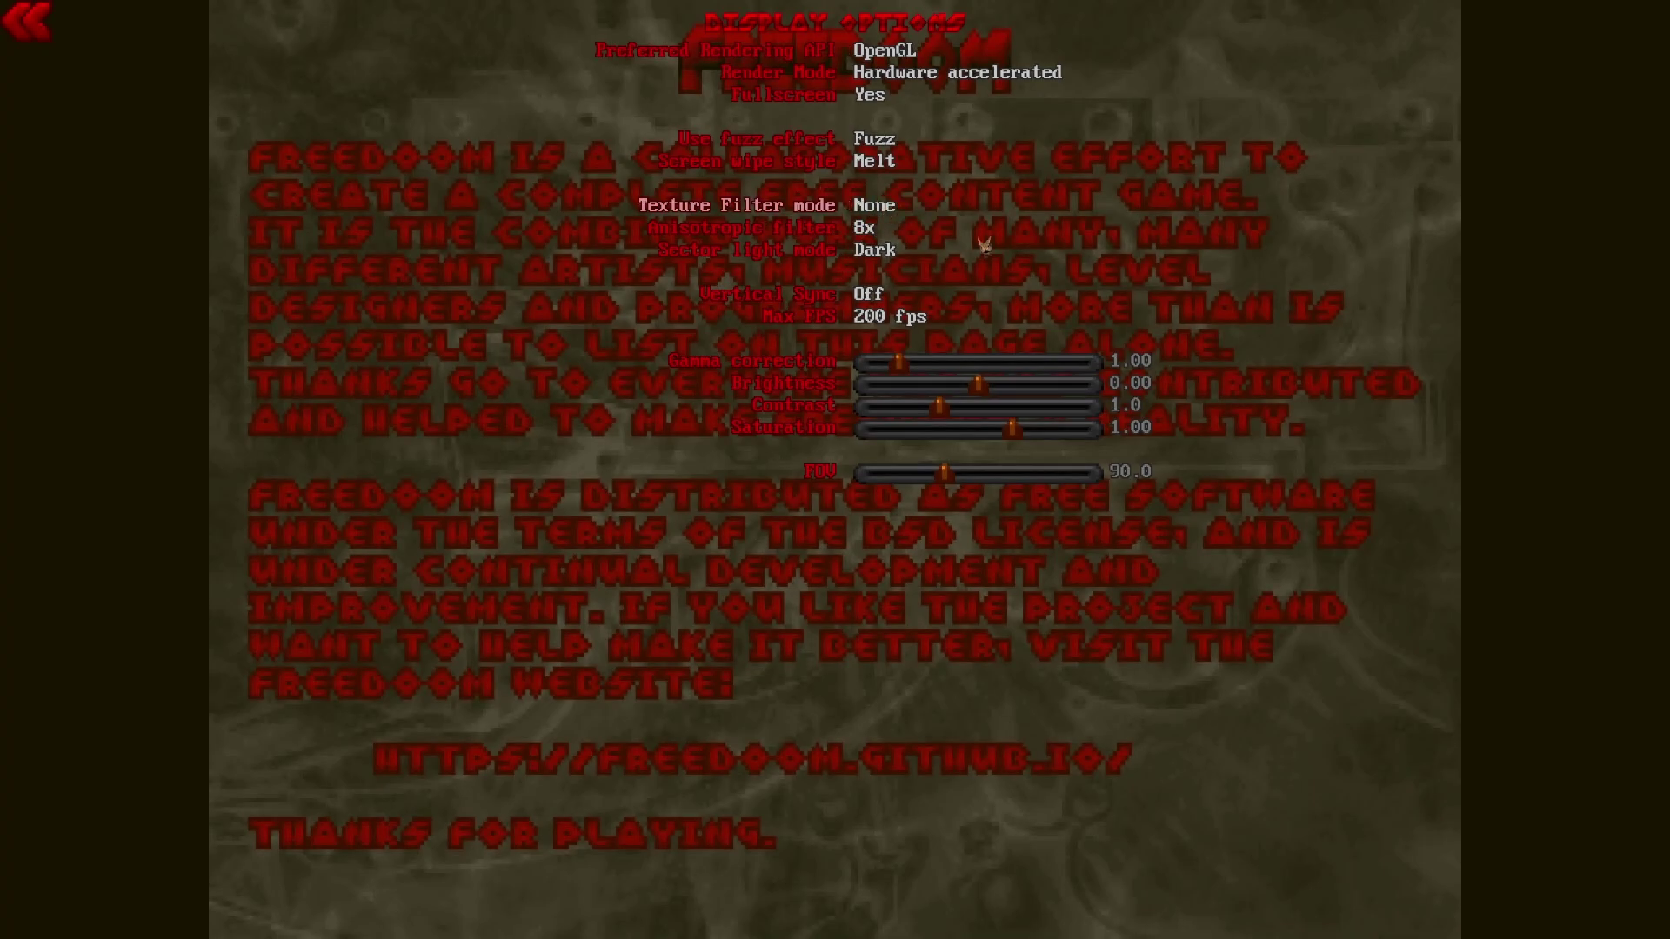
key(Up)
key(Up)
key(Up)
key(Up)
key(Up)
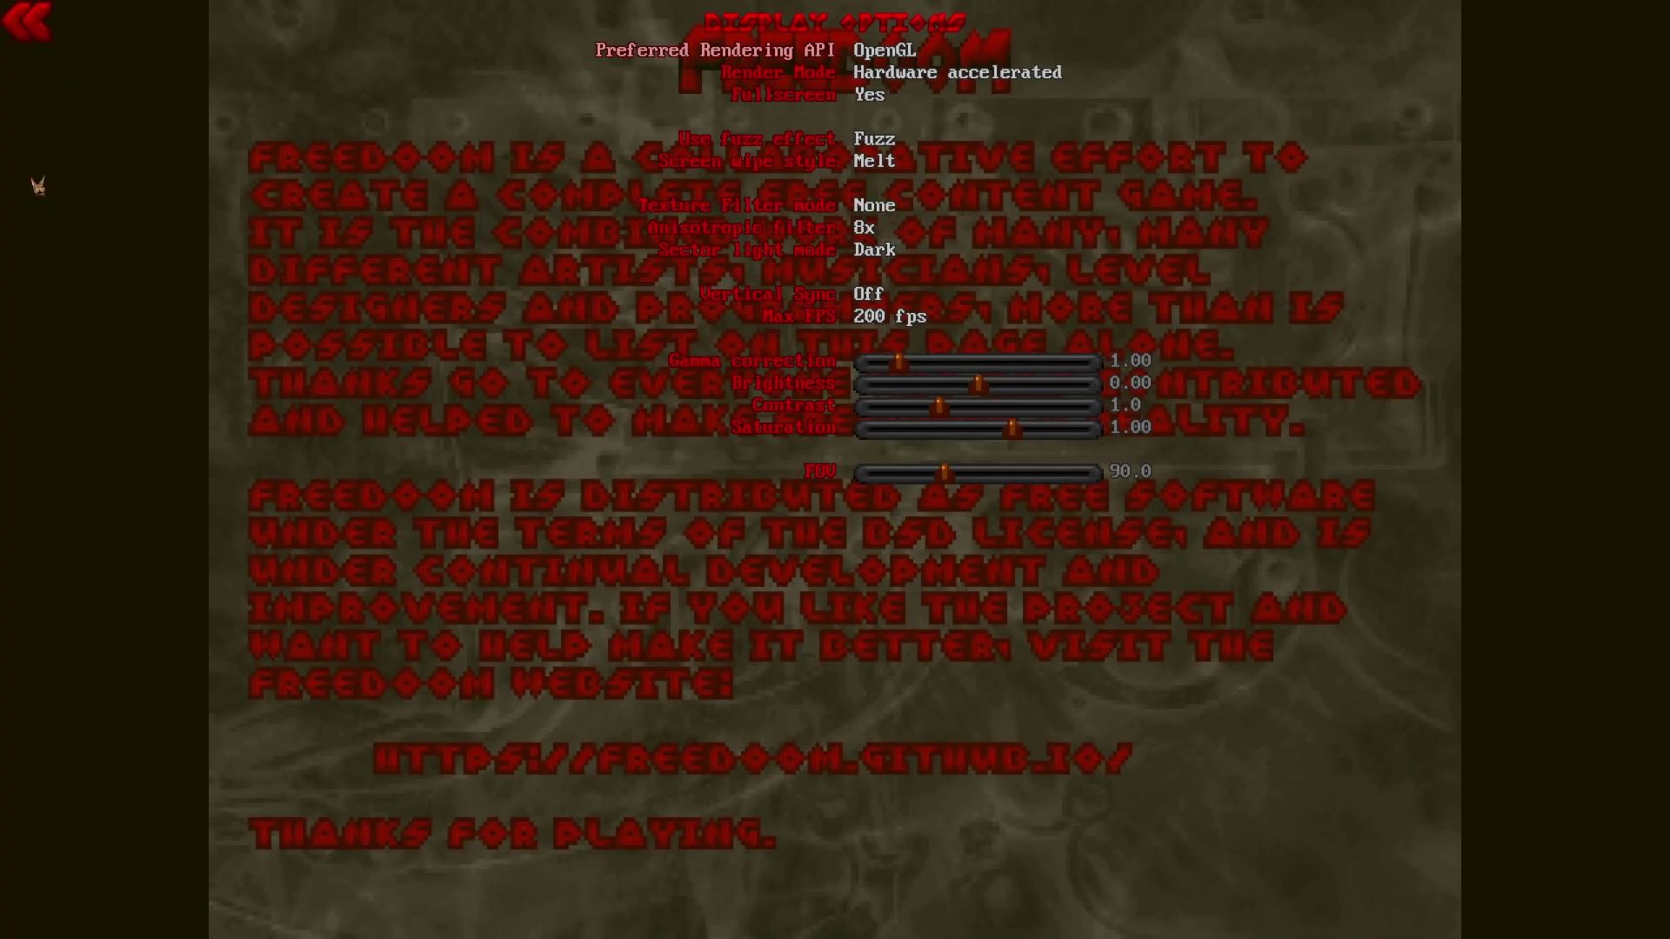
key(Escape)
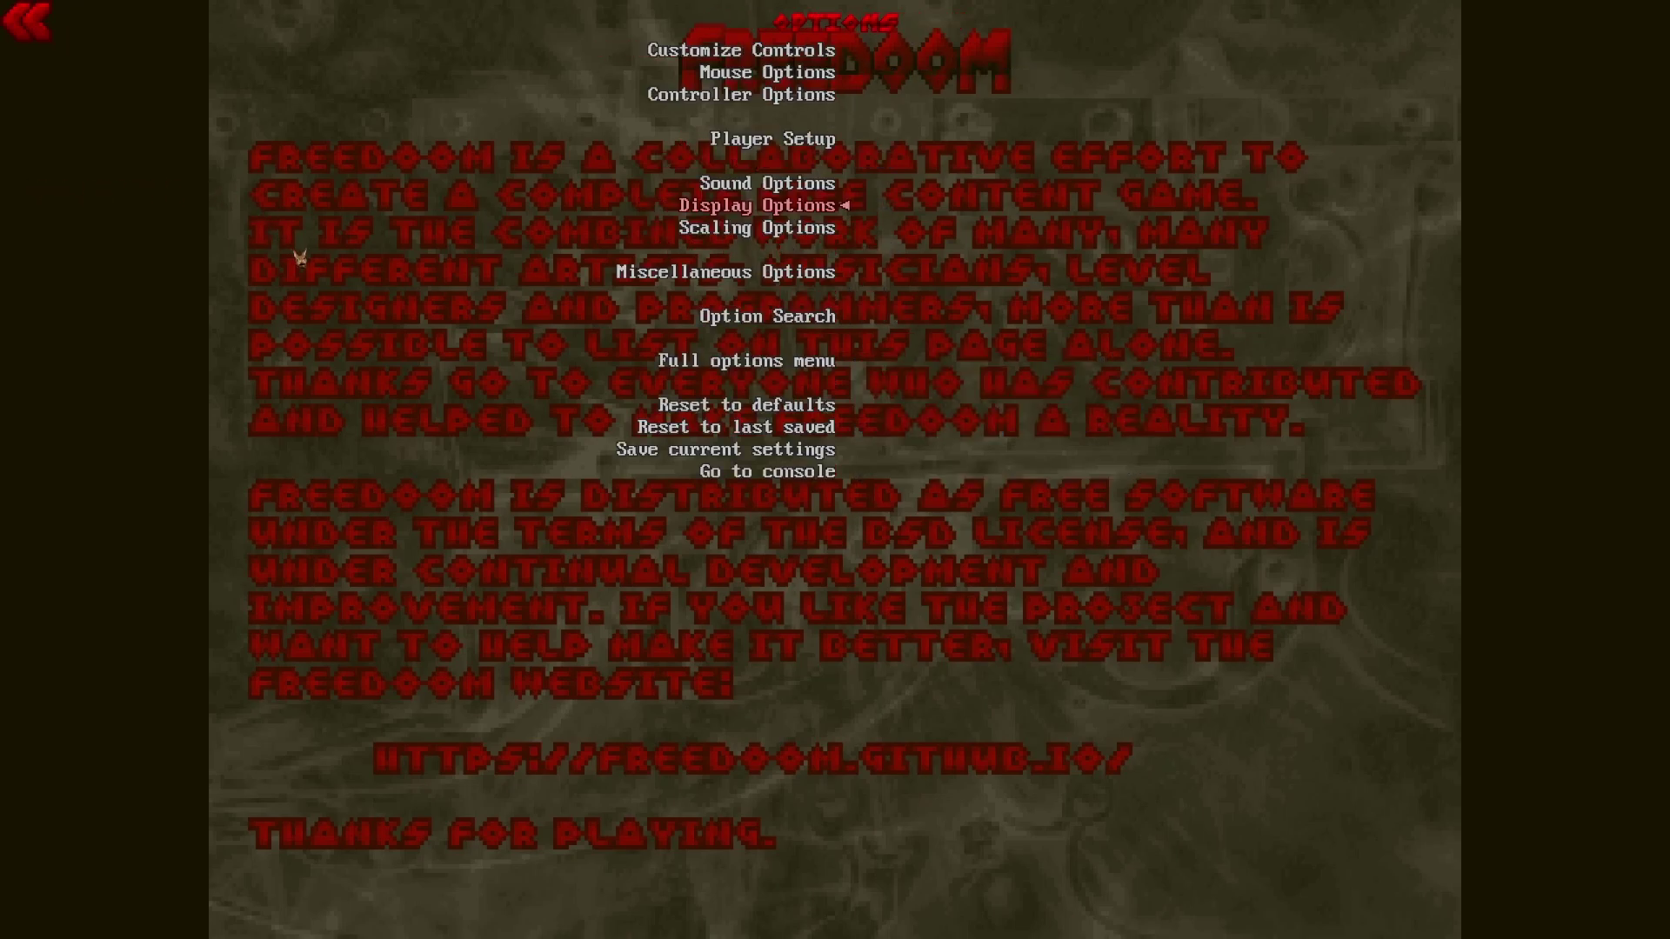
click(770, 183)
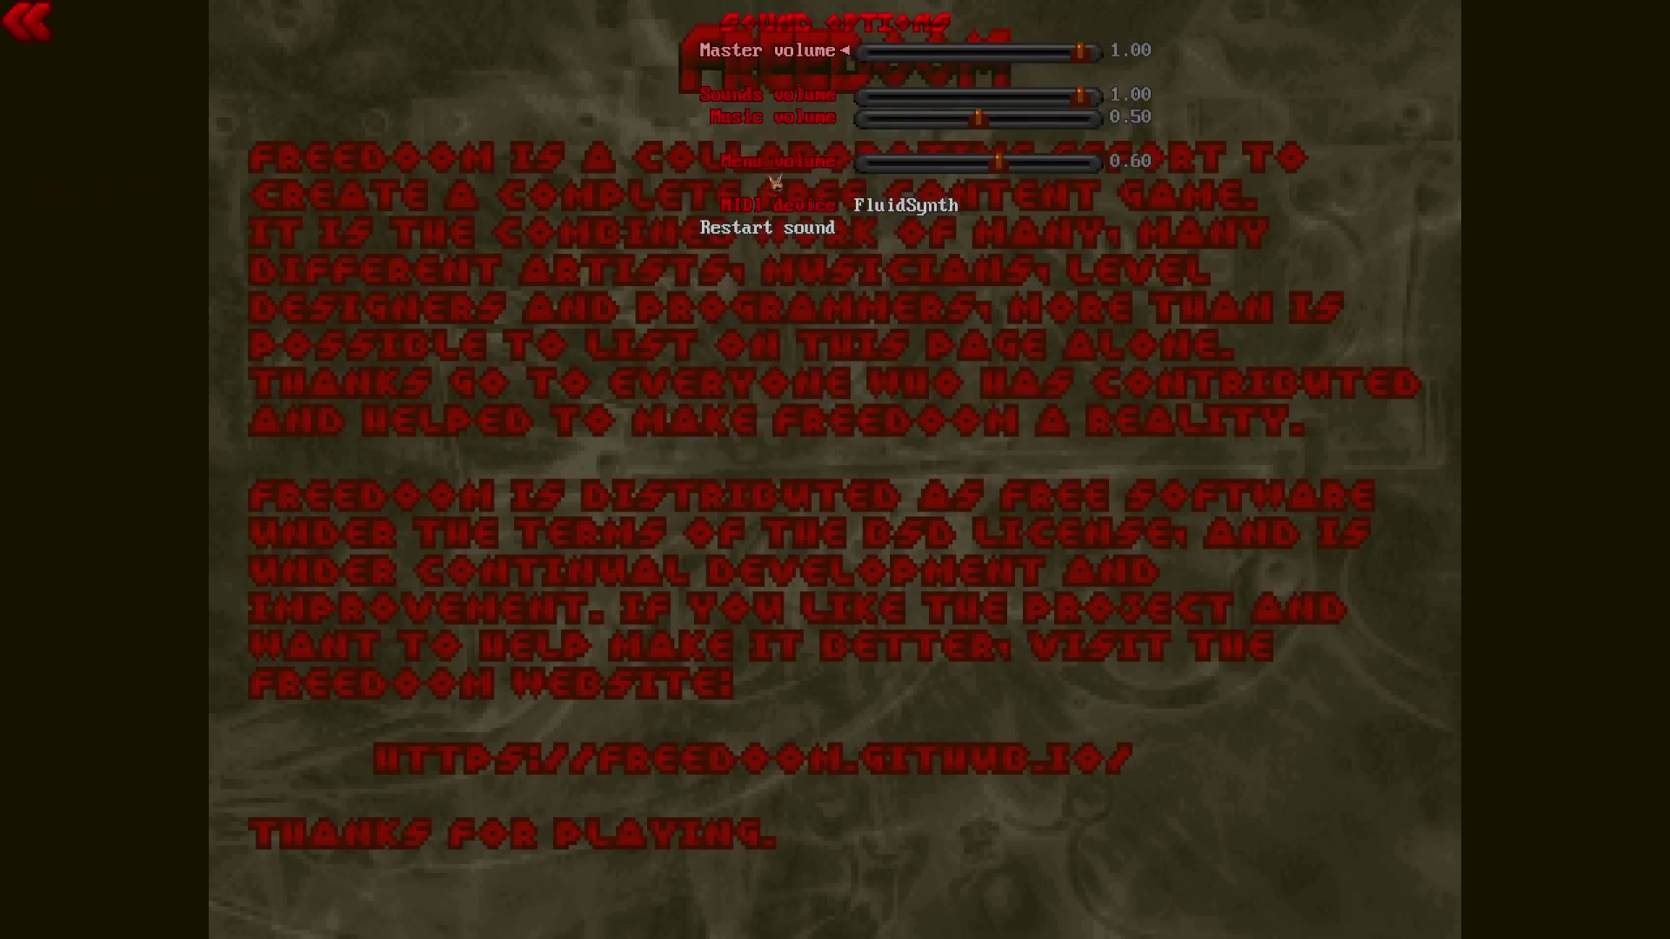
click(1069, 59)
click(986, 57)
key(Escape)
key(Escape)
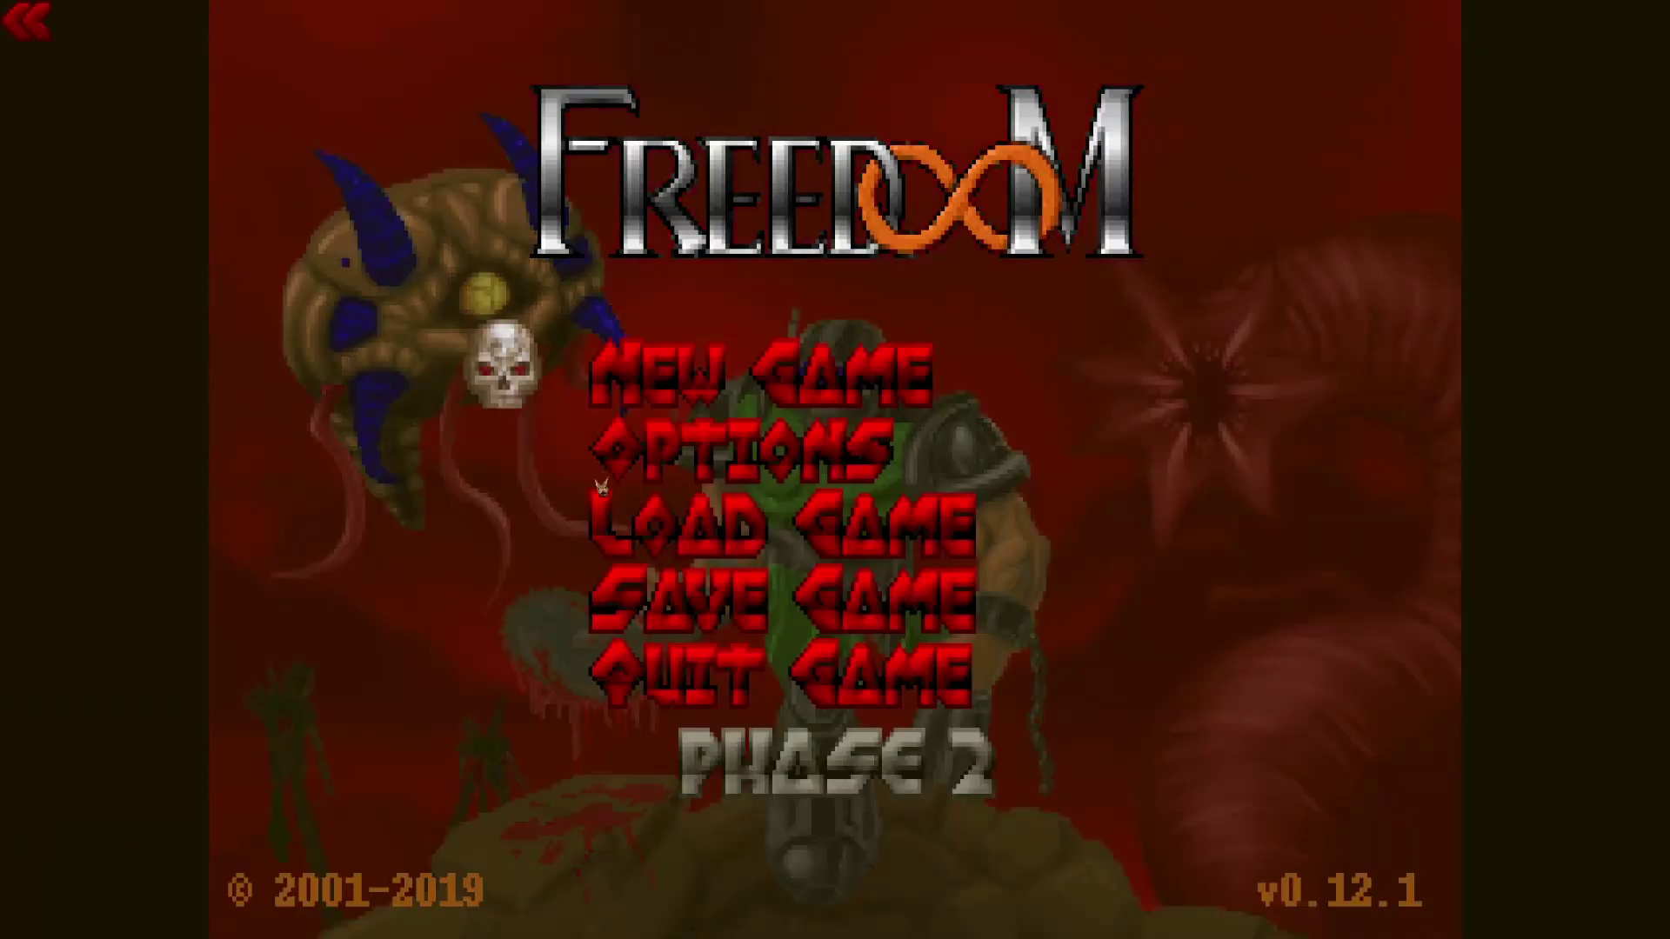
Play a quick Freedoom game on Bring on the pain difficulty, then quit.
click(693, 376)
click(634, 483)
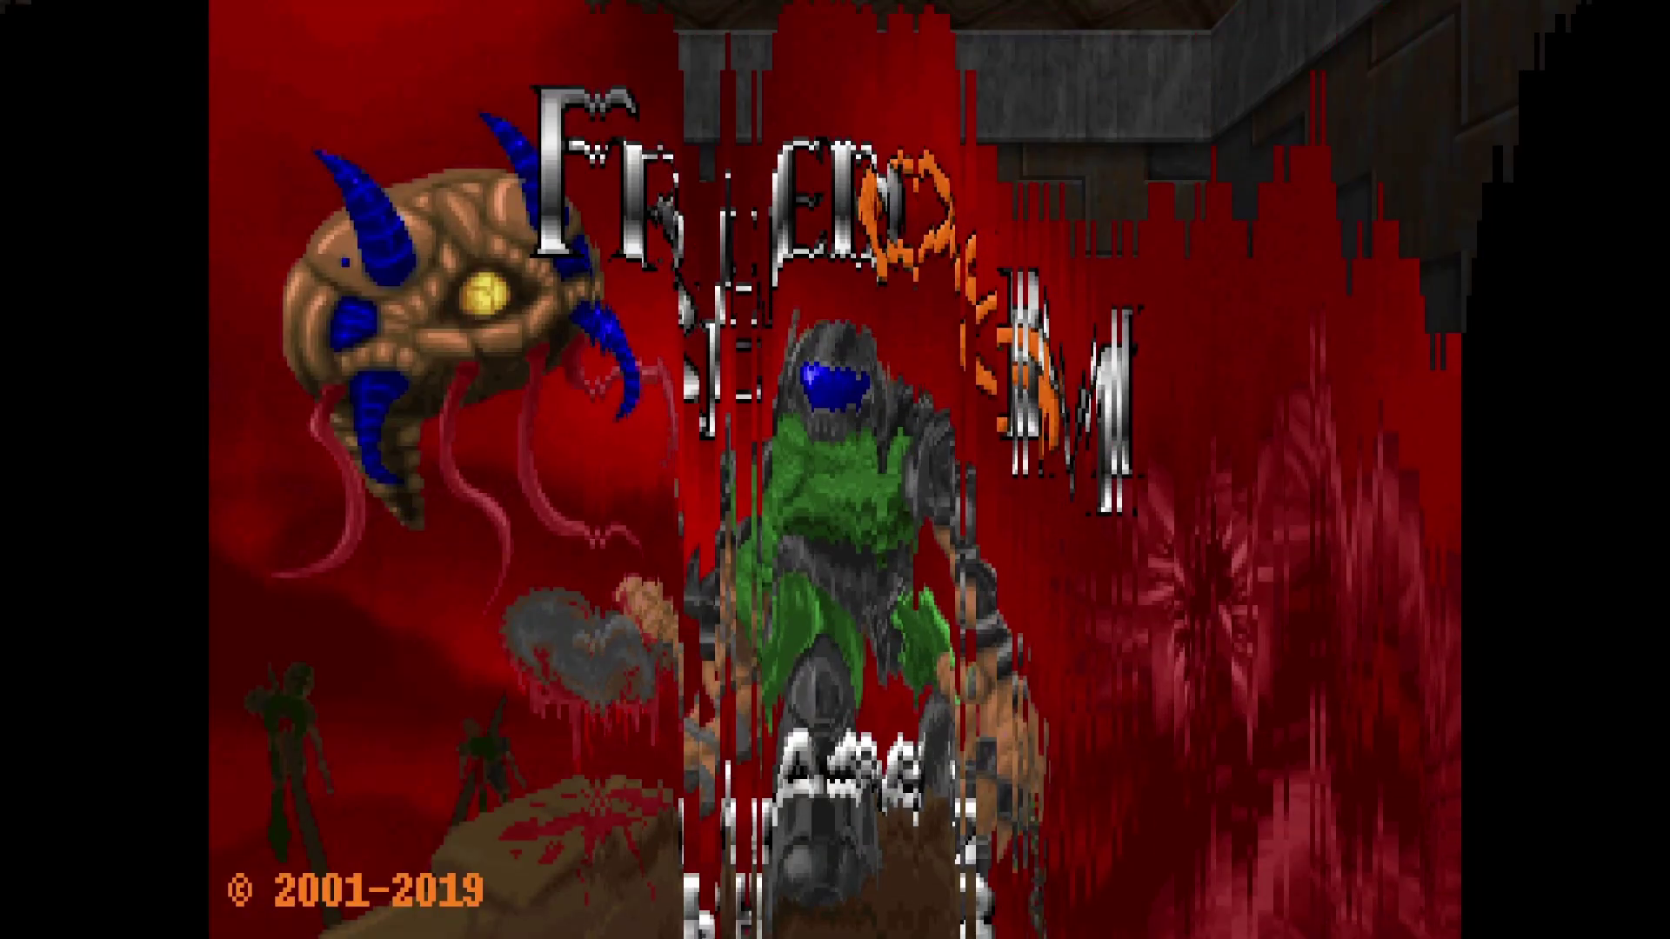
key(Left)
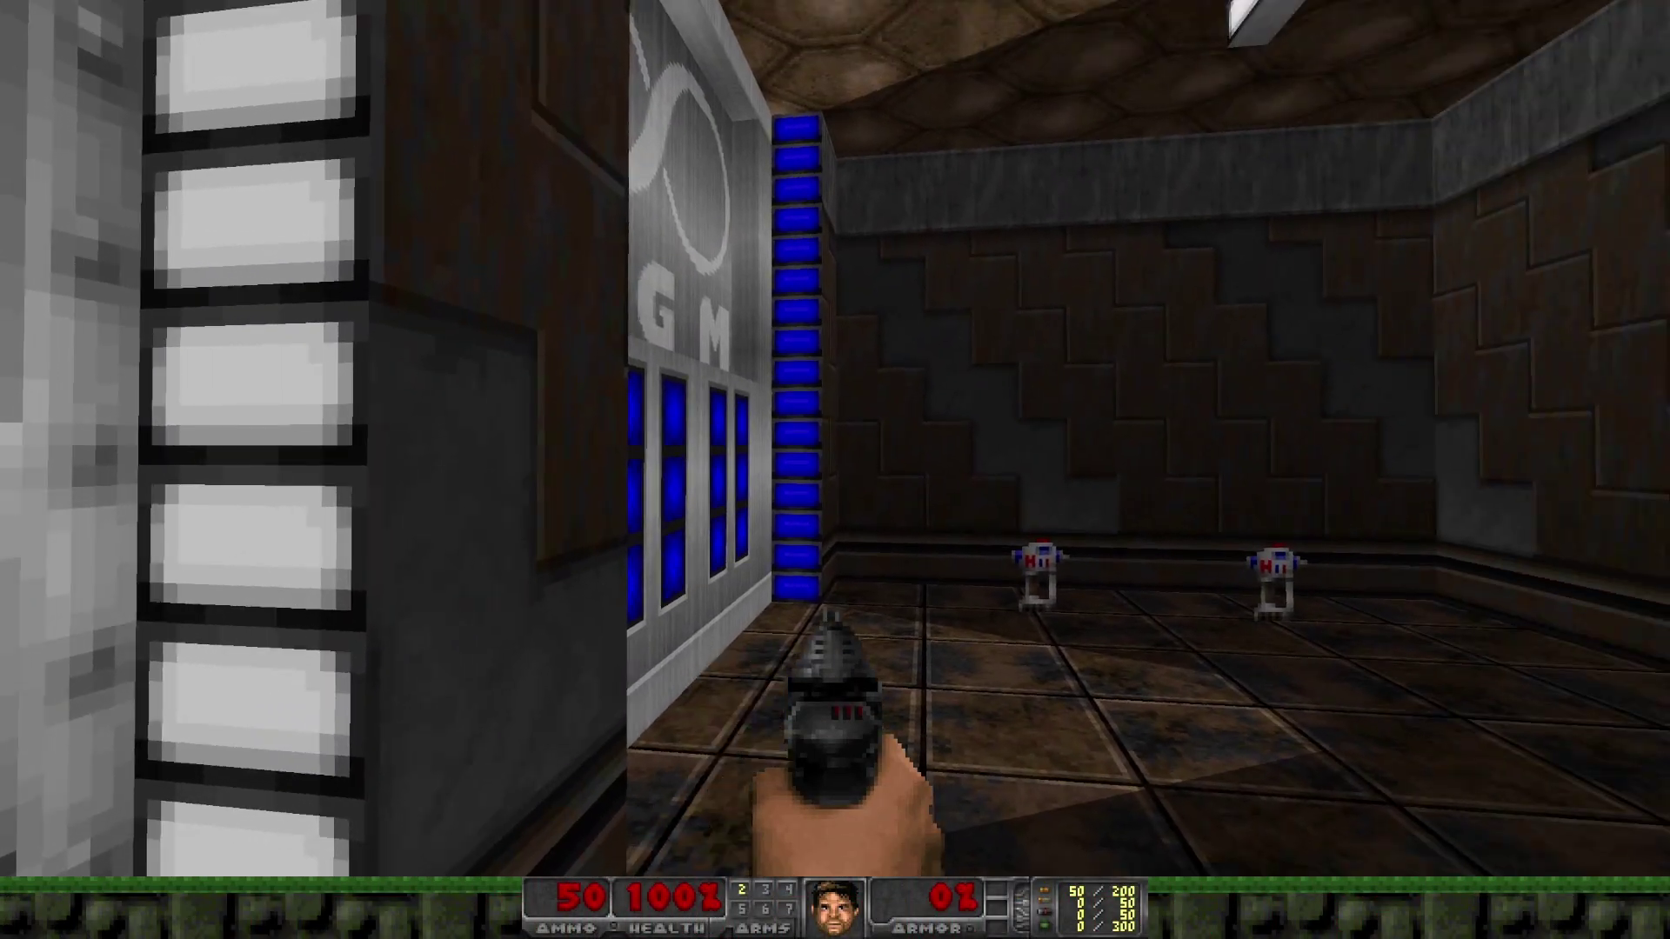
key(Right)
key(Up)
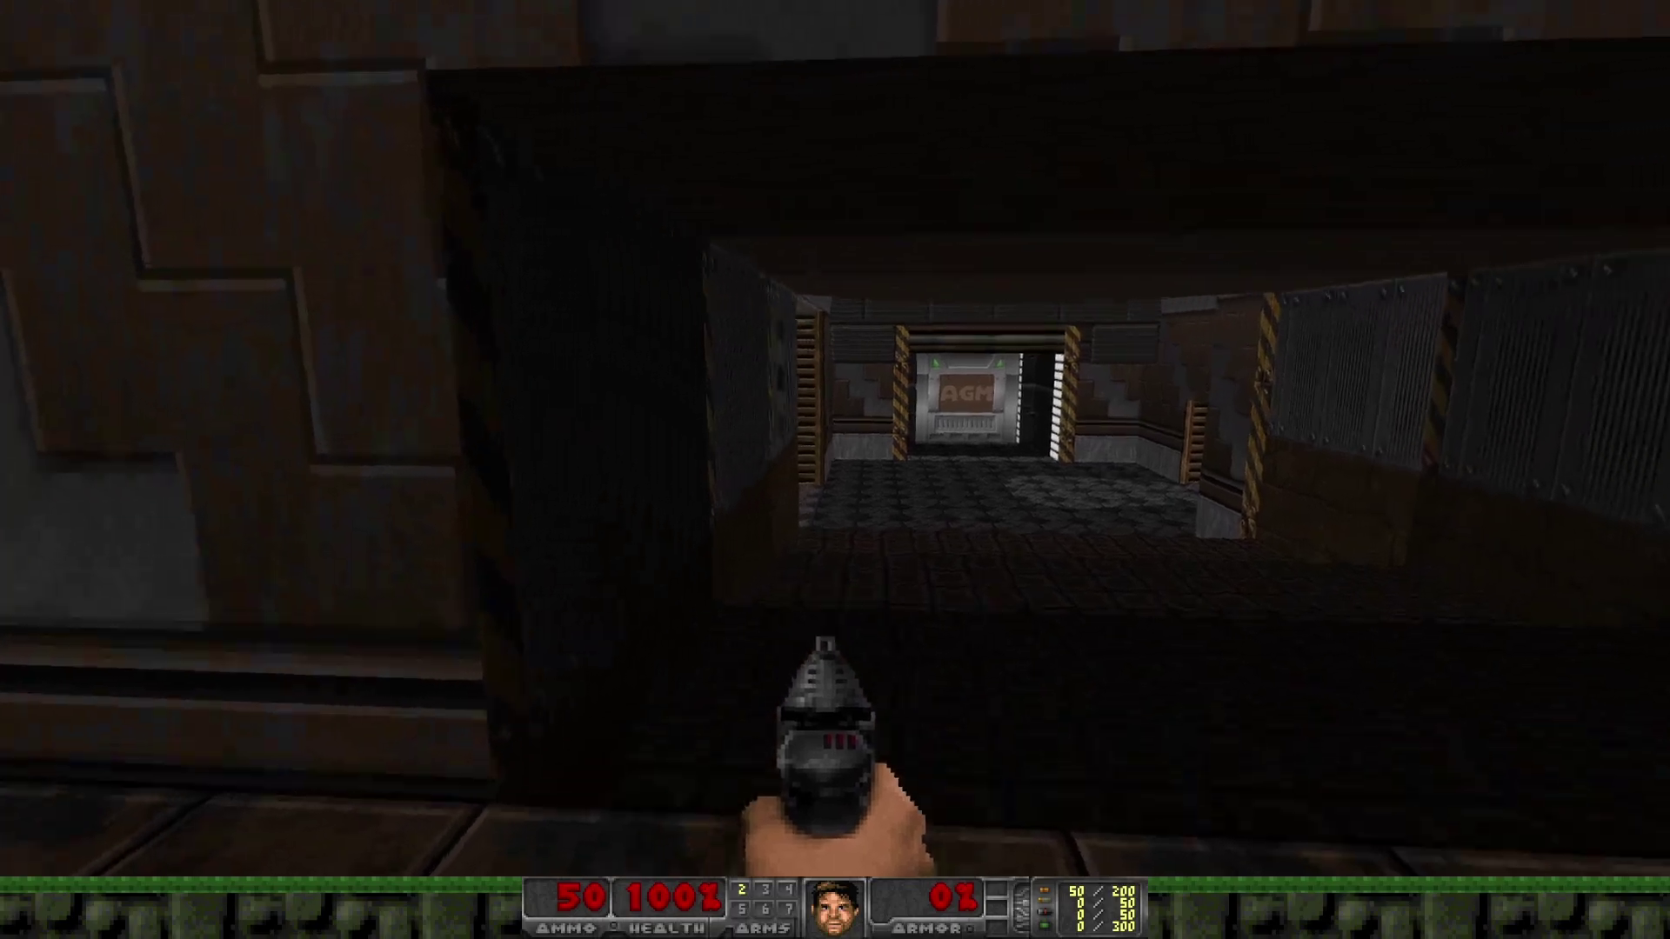
key(Left)
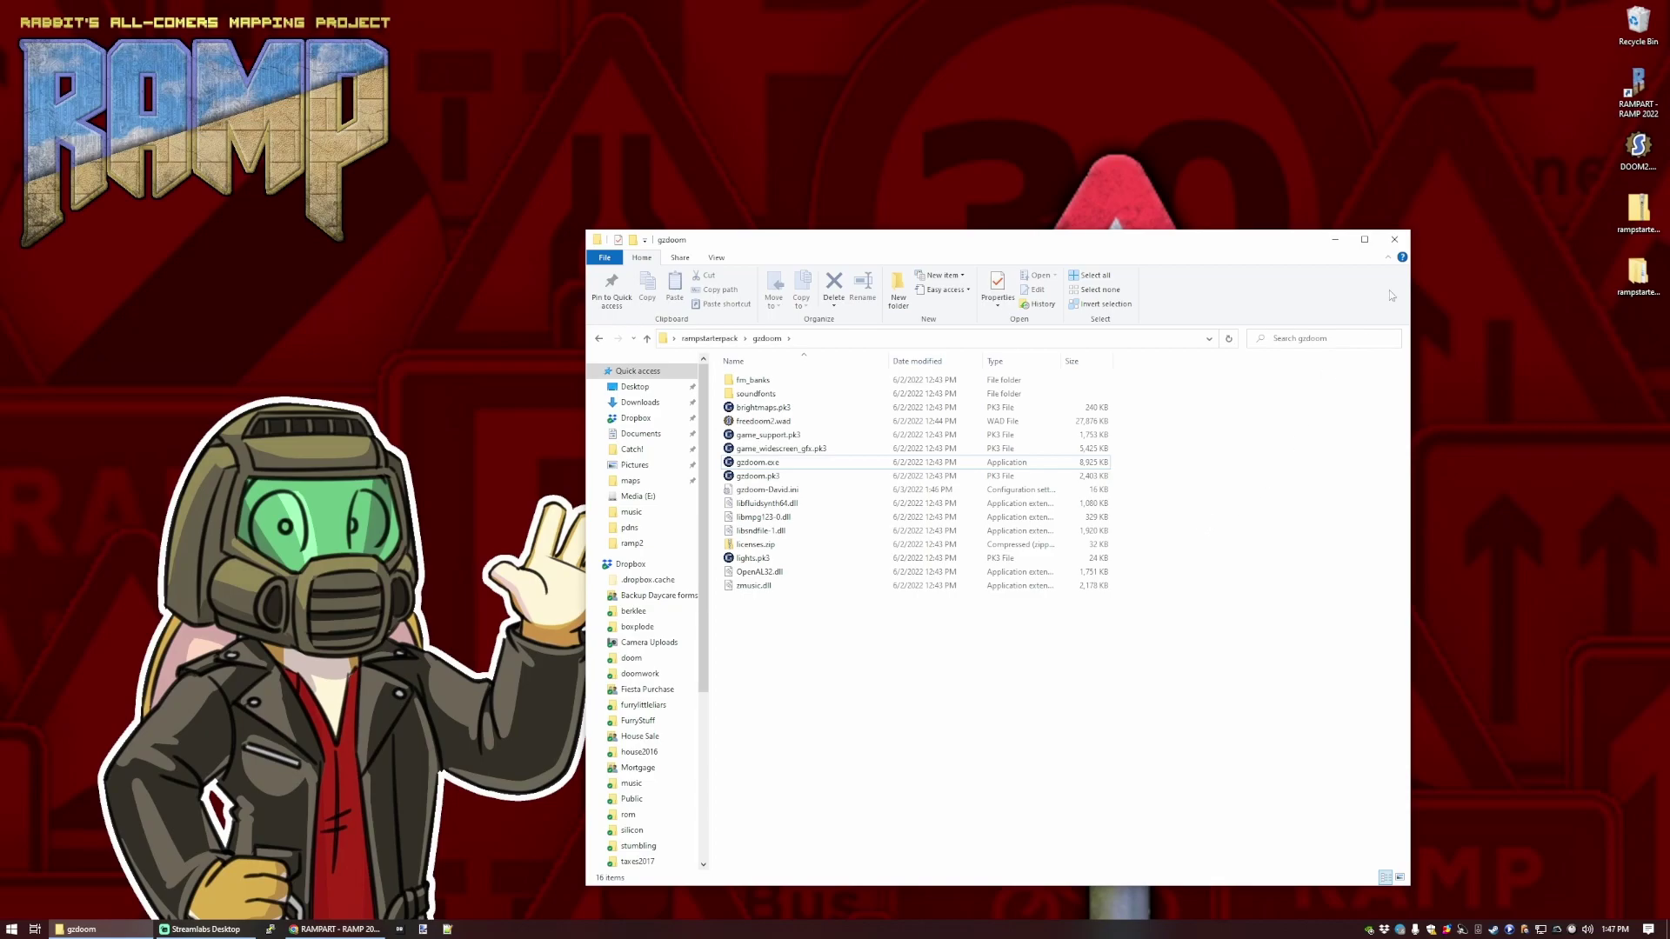
Move DOOM2.WAD into the gzdoom folder and test-launch GZDoom with the DOOM 2 IWAD.
drag(1635, 147, 800, 665)
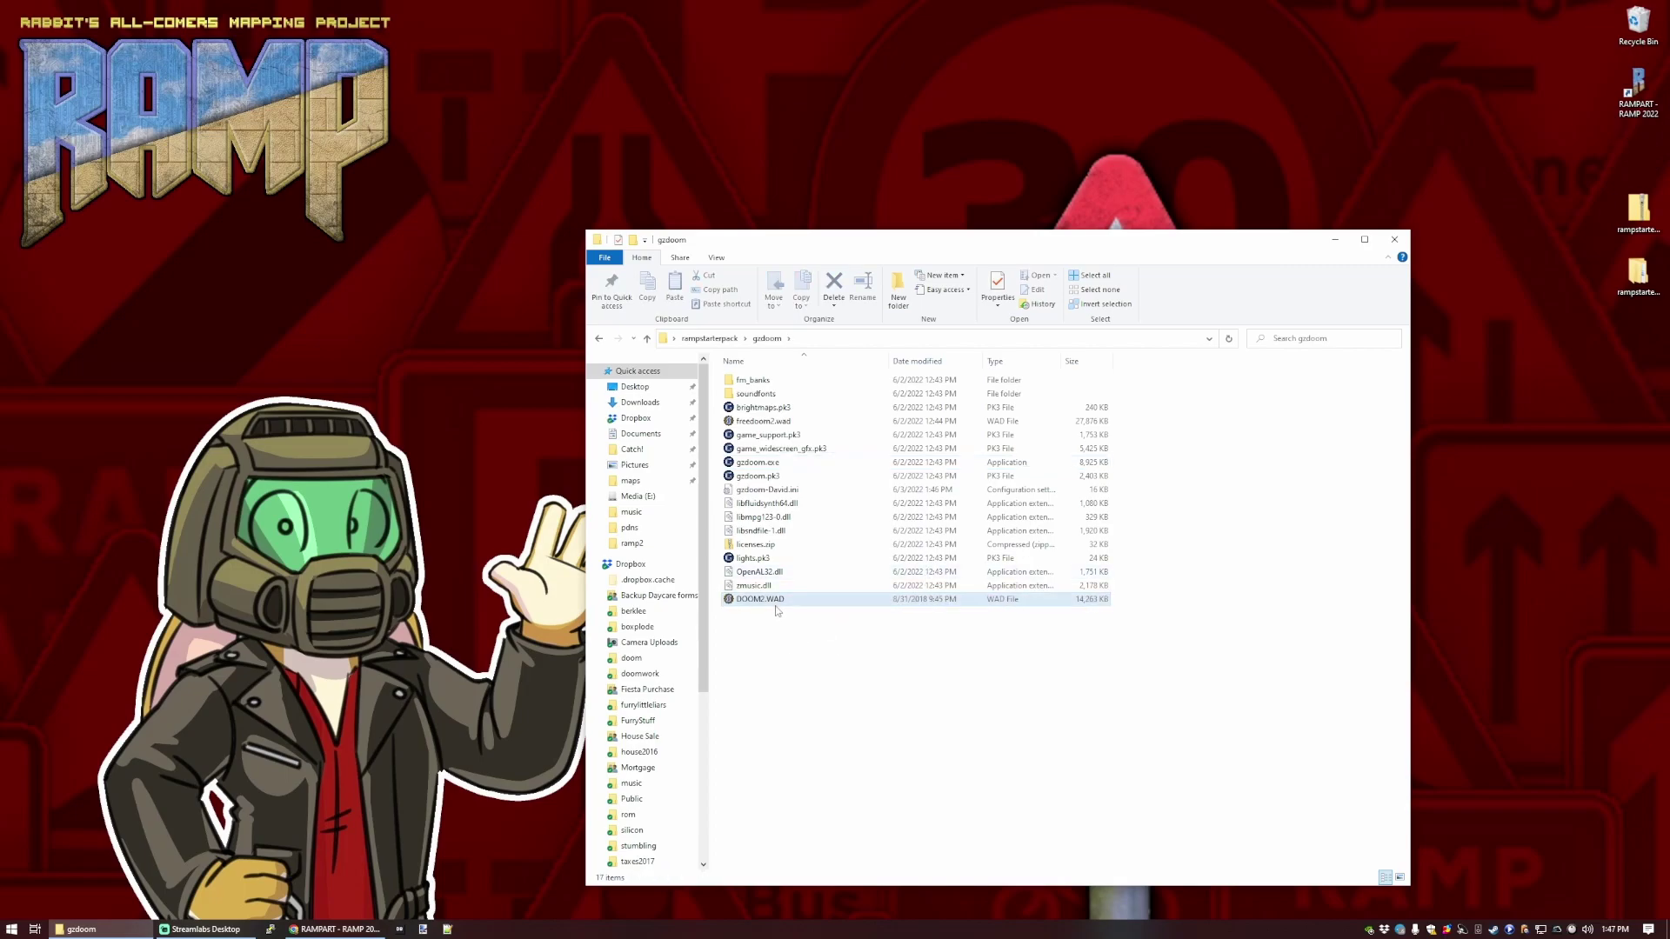
double_click(774, 462)
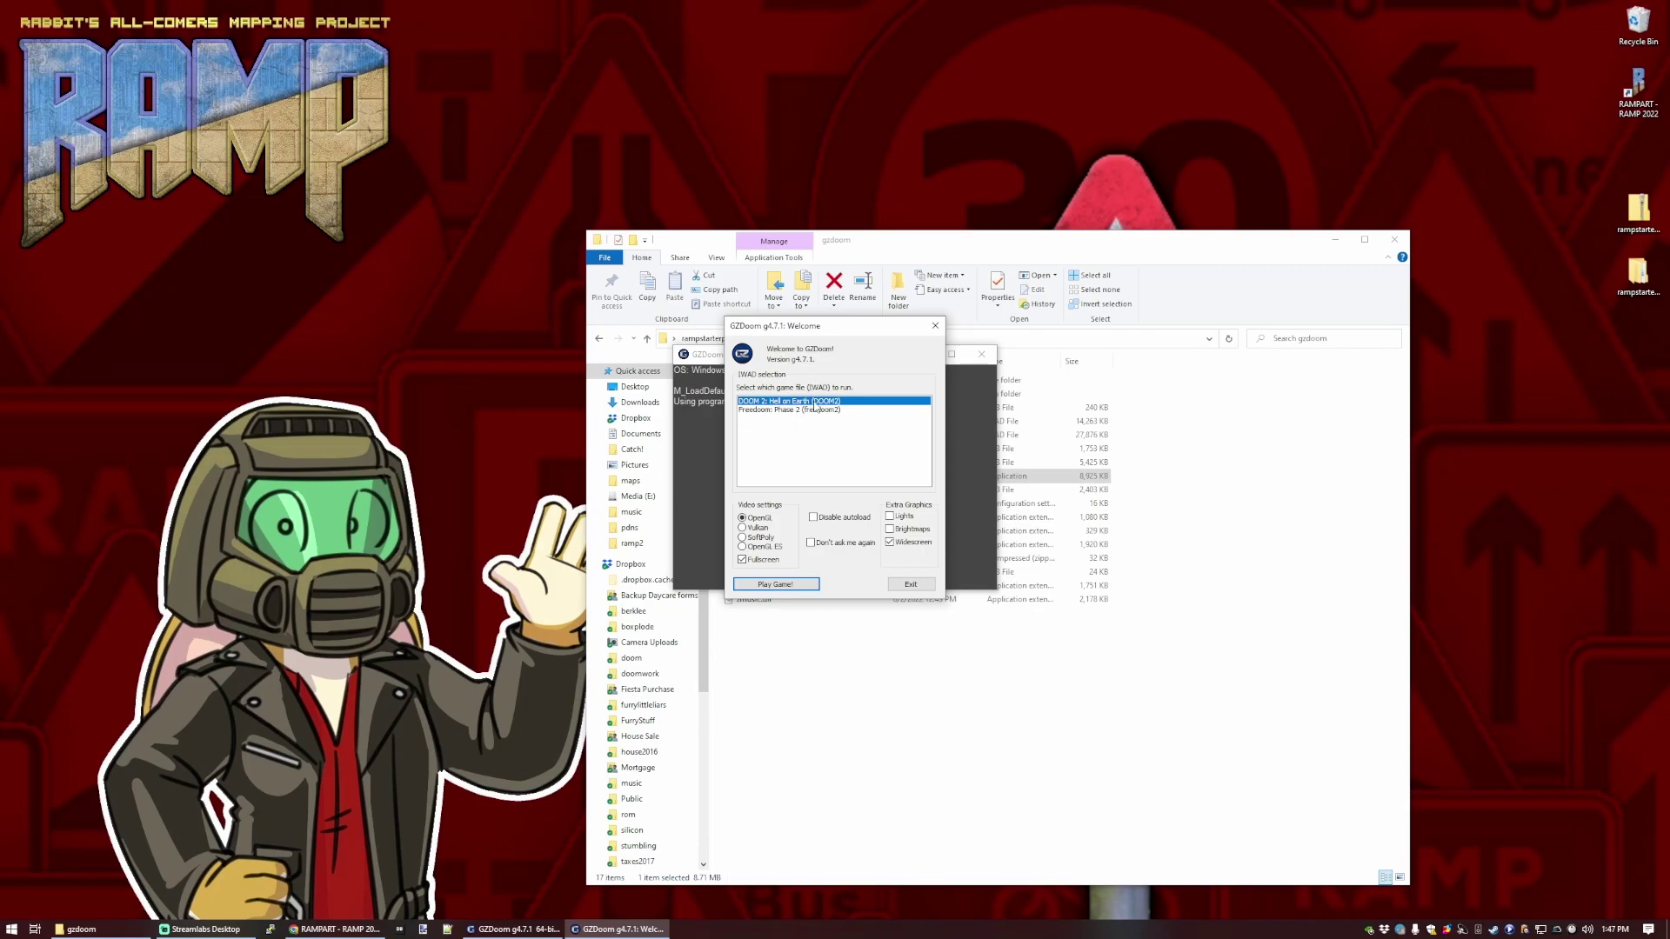
click(775, 583)
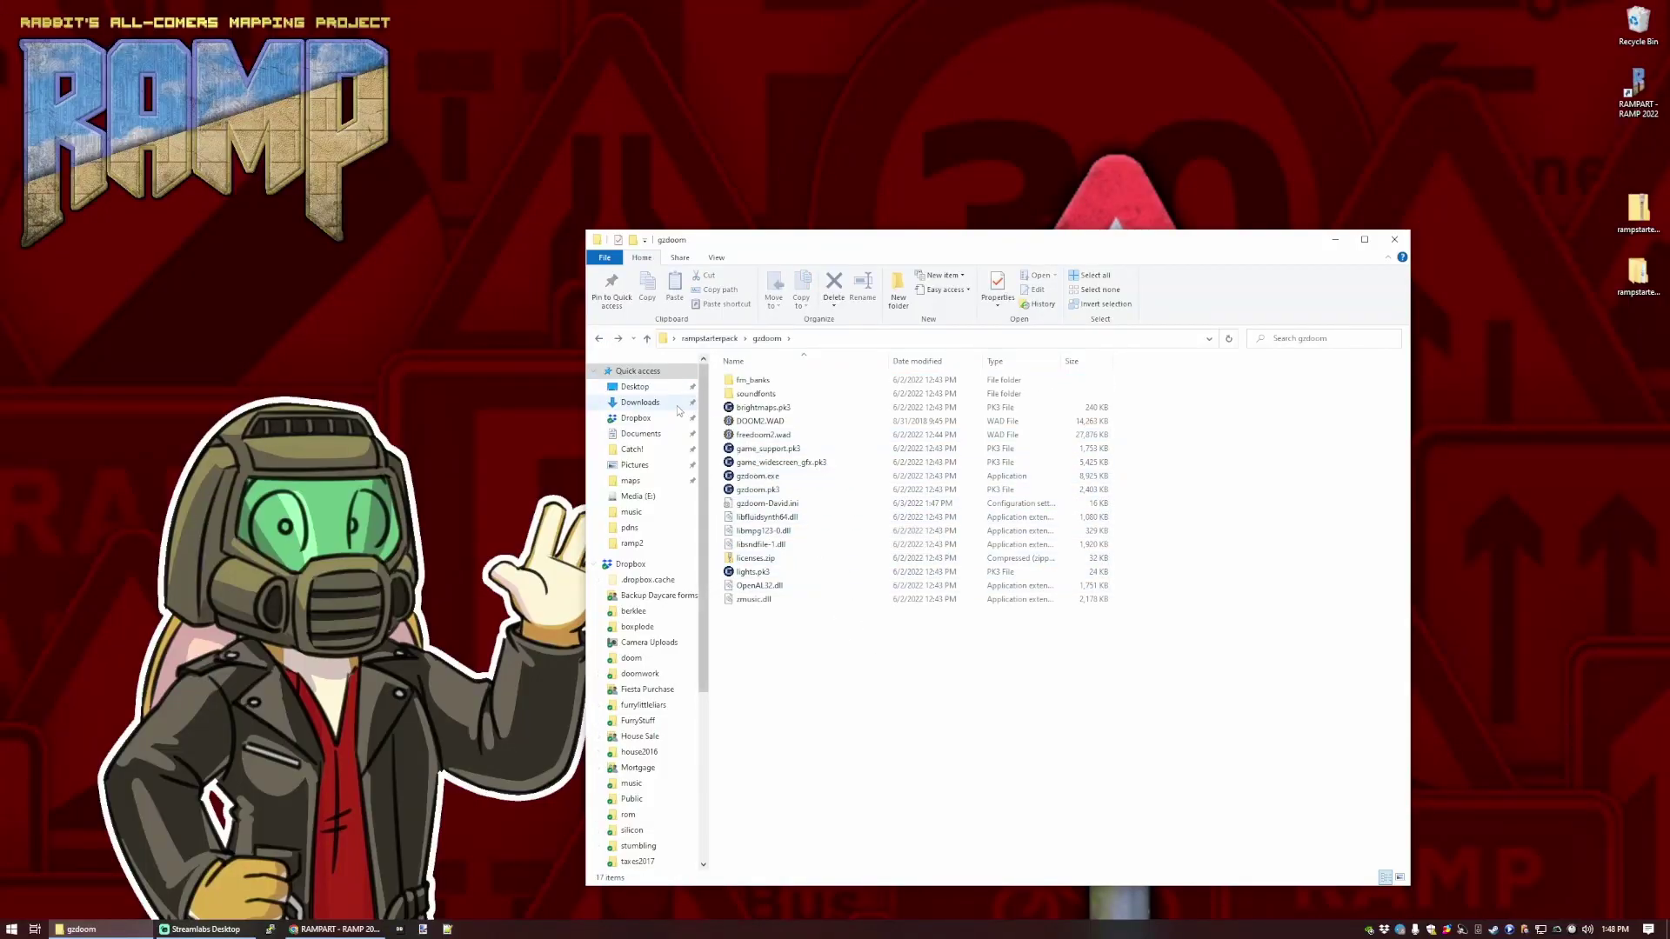
click(617, 339)
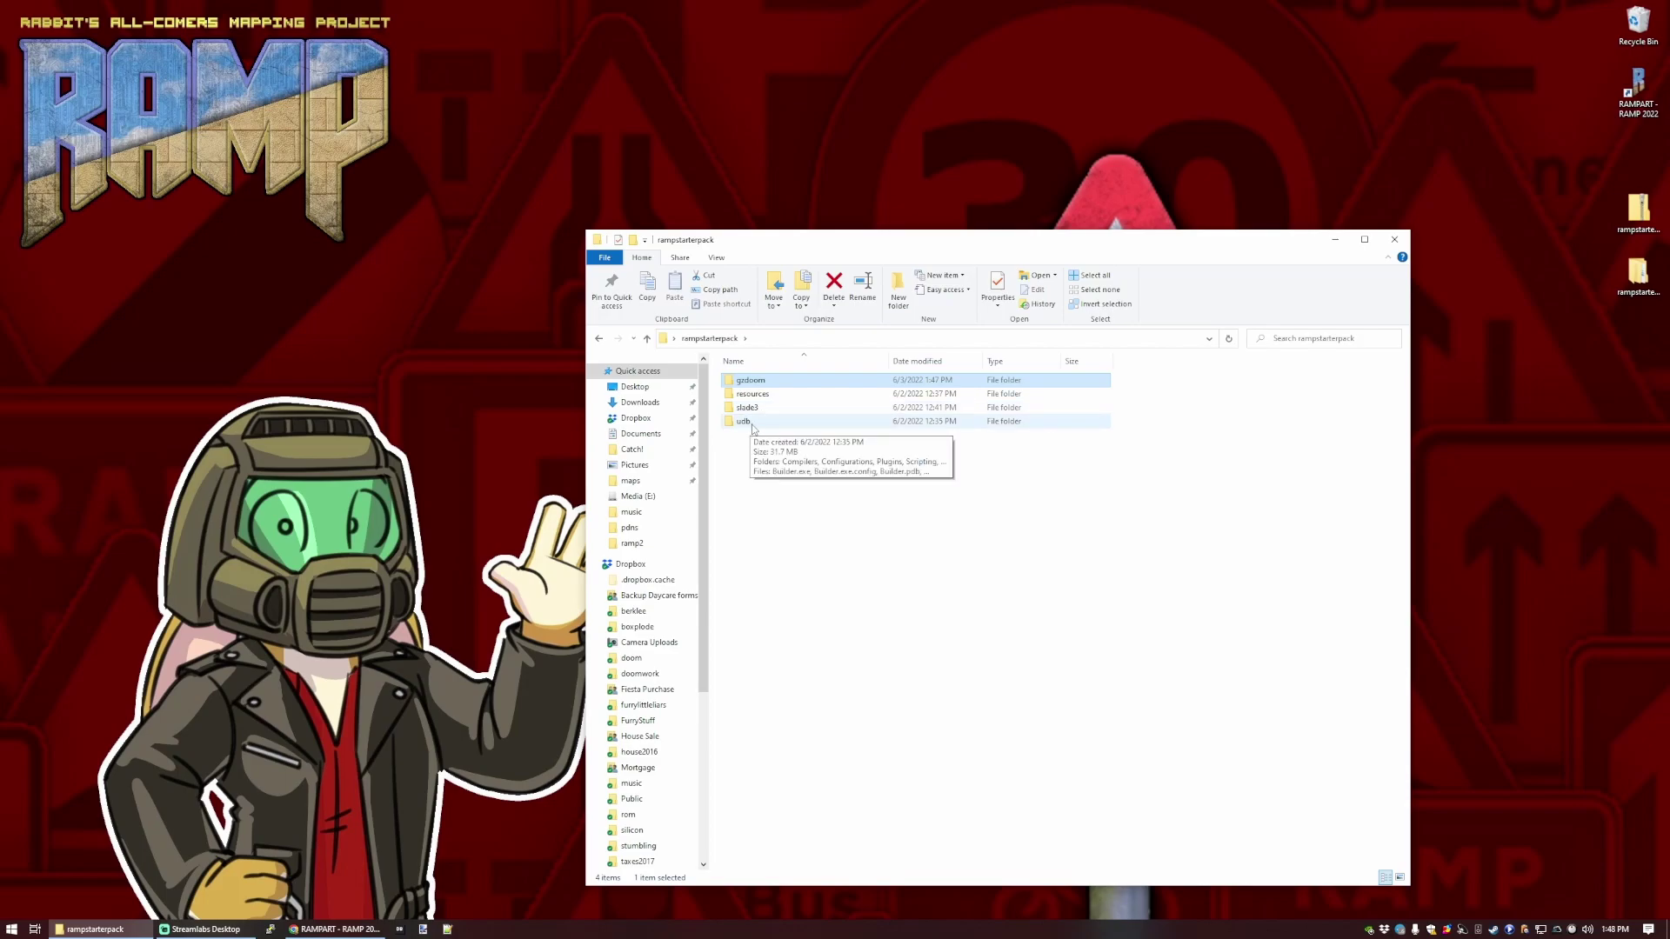
Launch Builder.exe from the starter pack's udb folder.
click(756, 425)
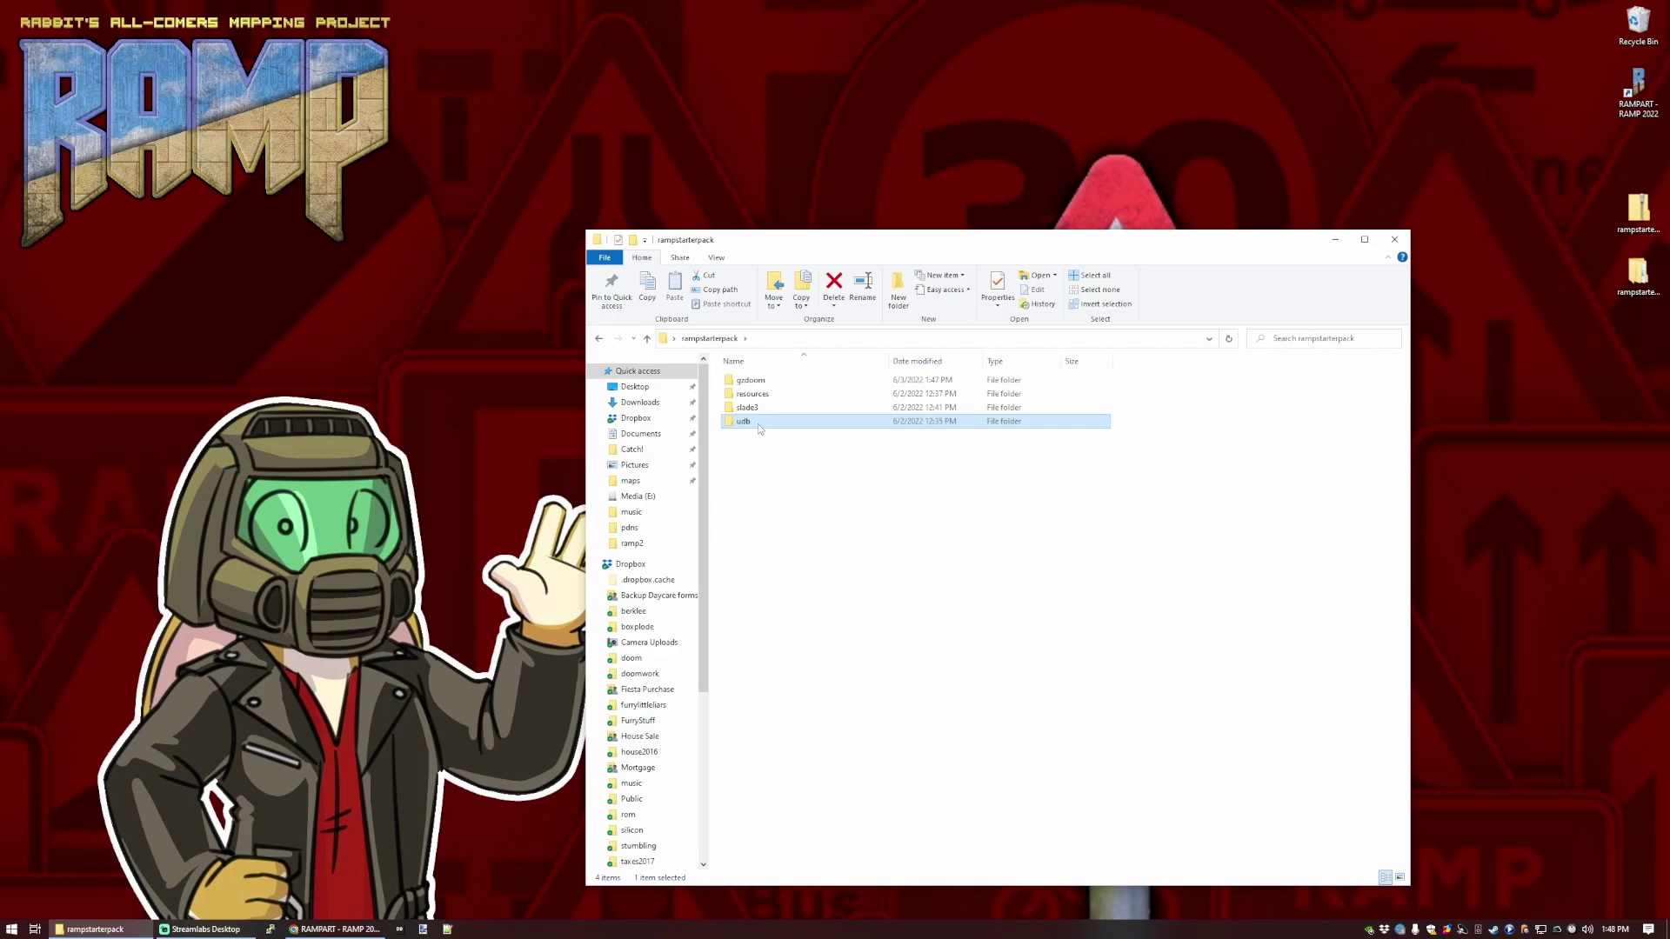
double_click(758, 424)
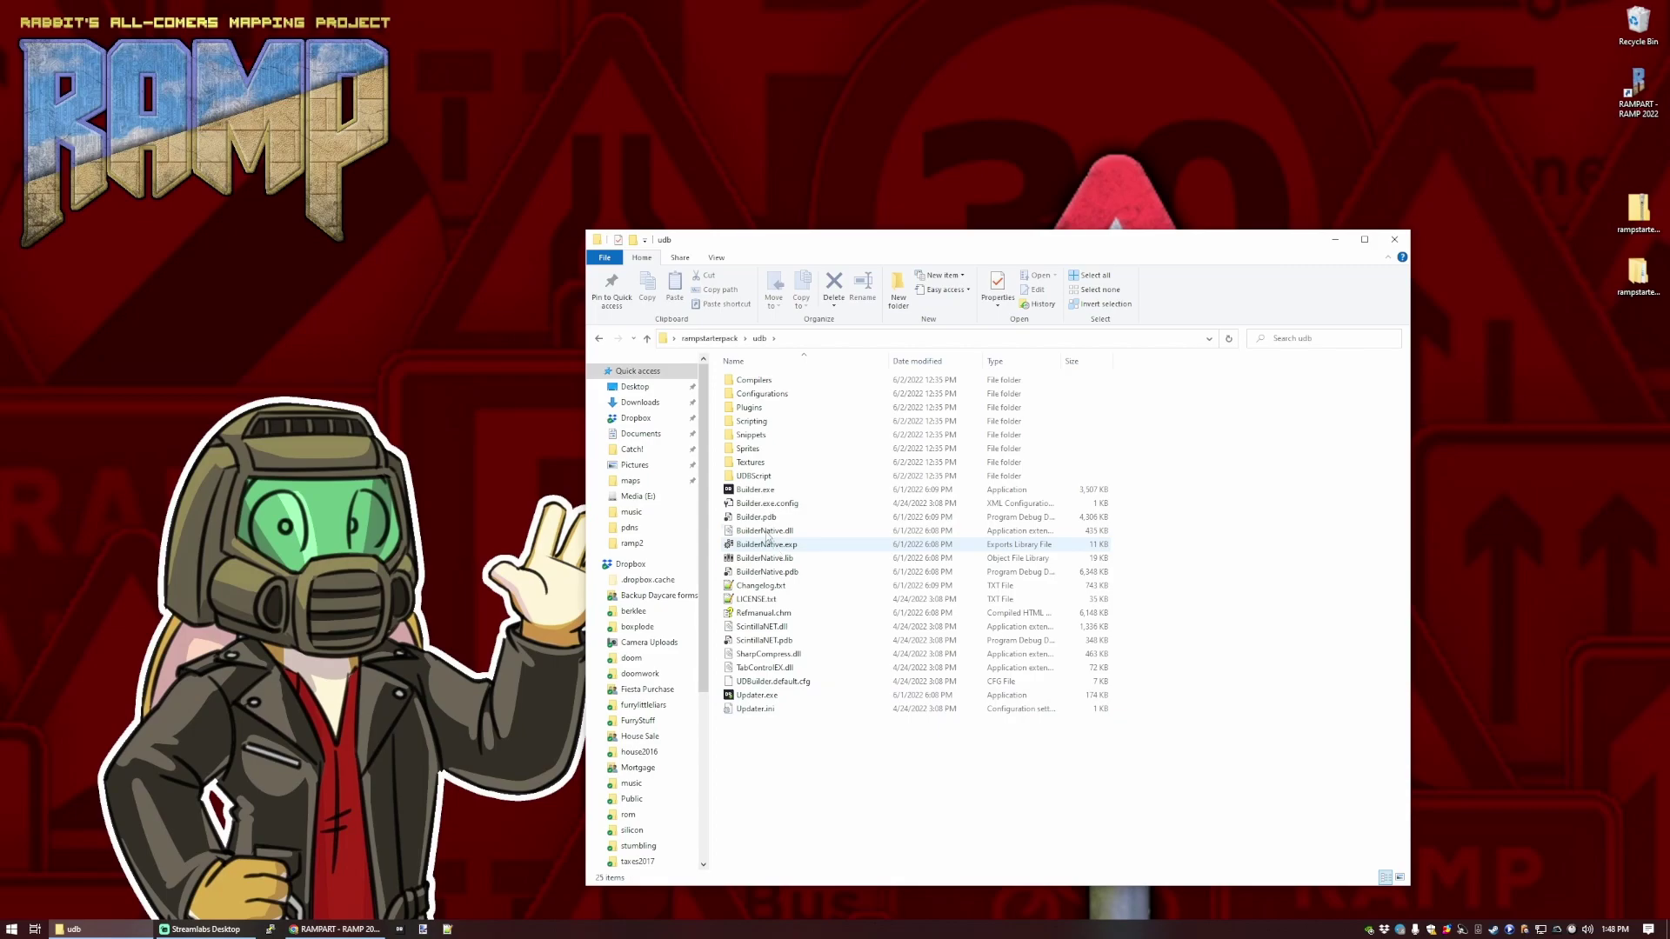
click(765, 492)
double_click(765, 492)
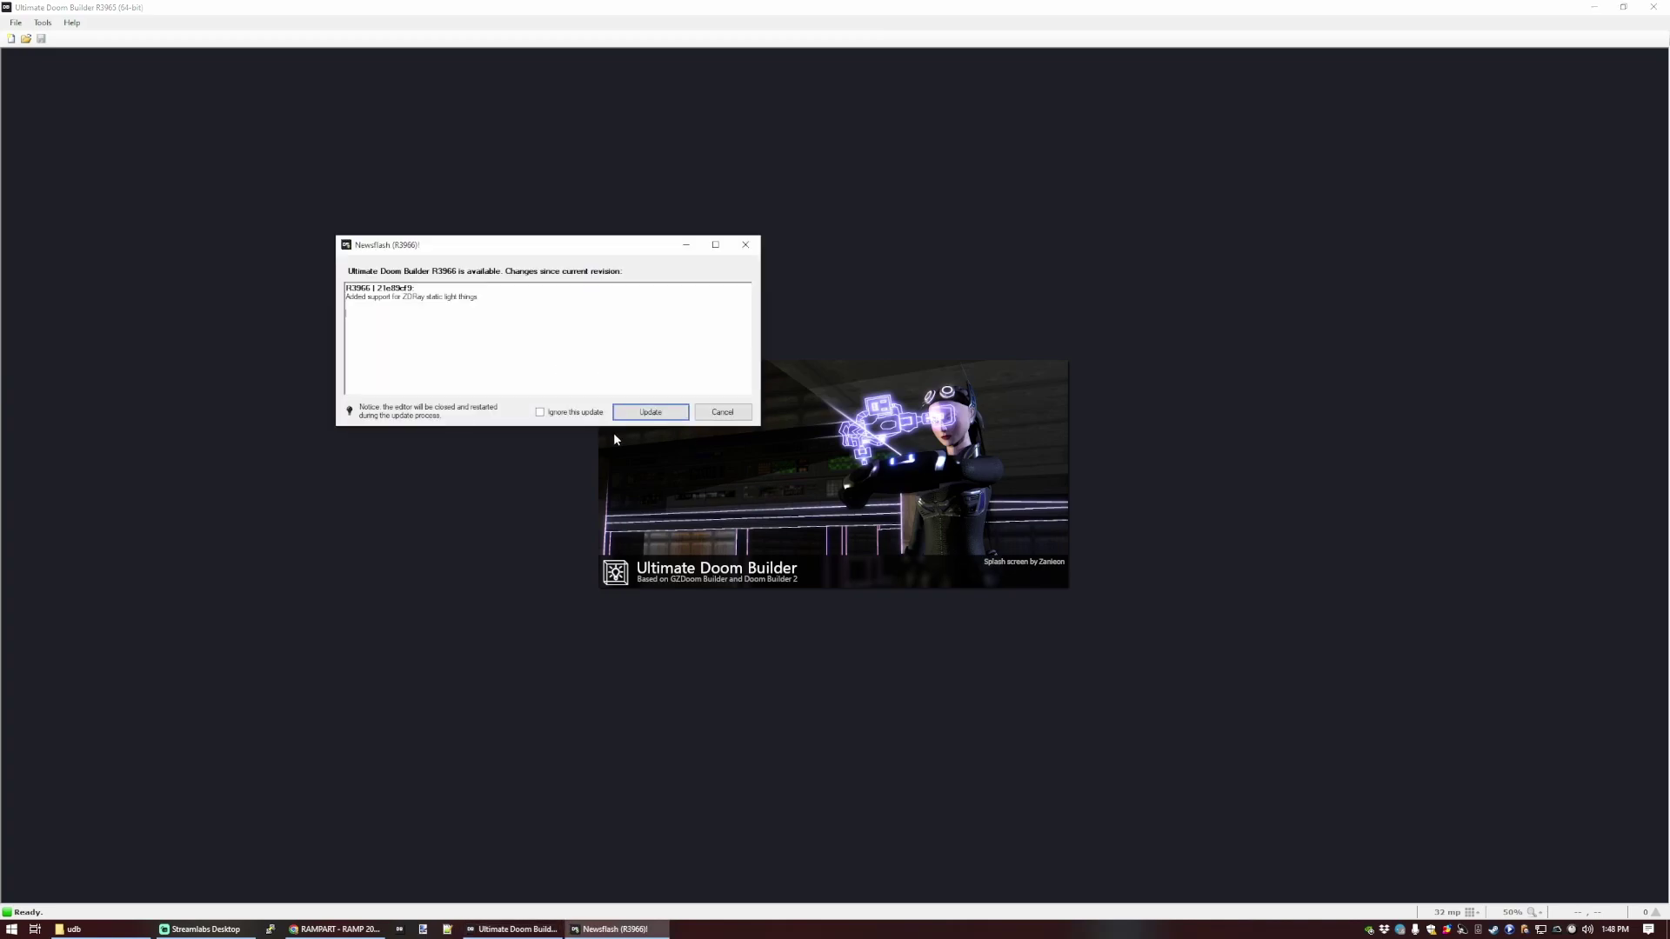
Cancel the R3966 update Newsflash, keeping the current Ultimate Doom Builder version.
drag(498, 246, 509, 251)
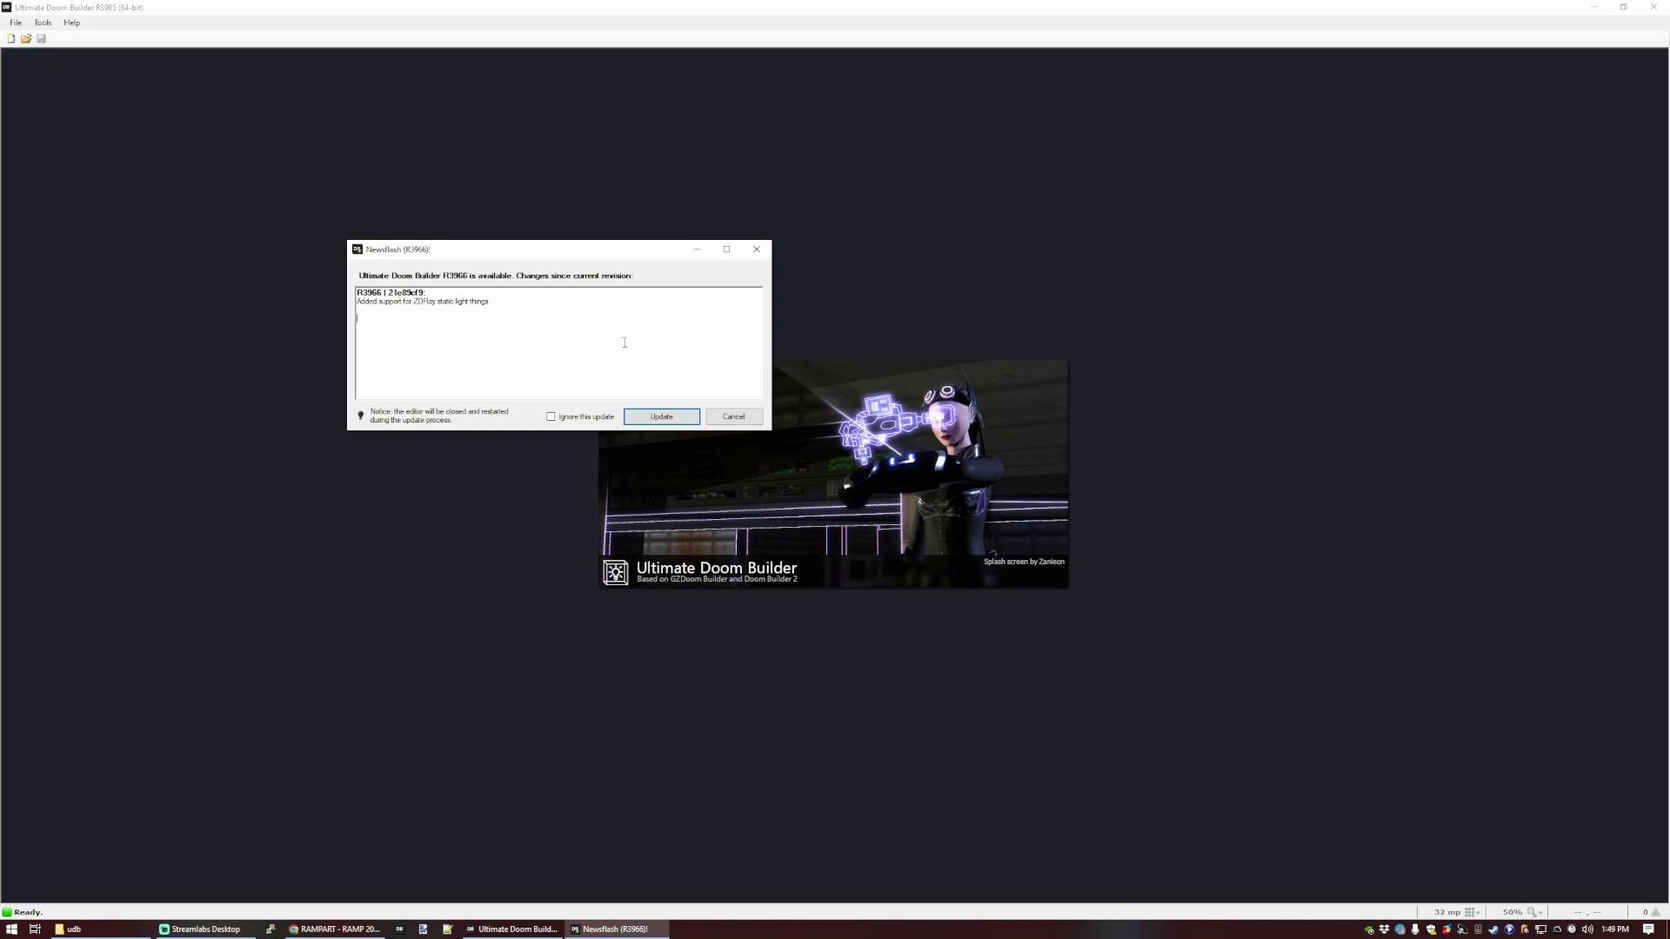
click(734, 417)
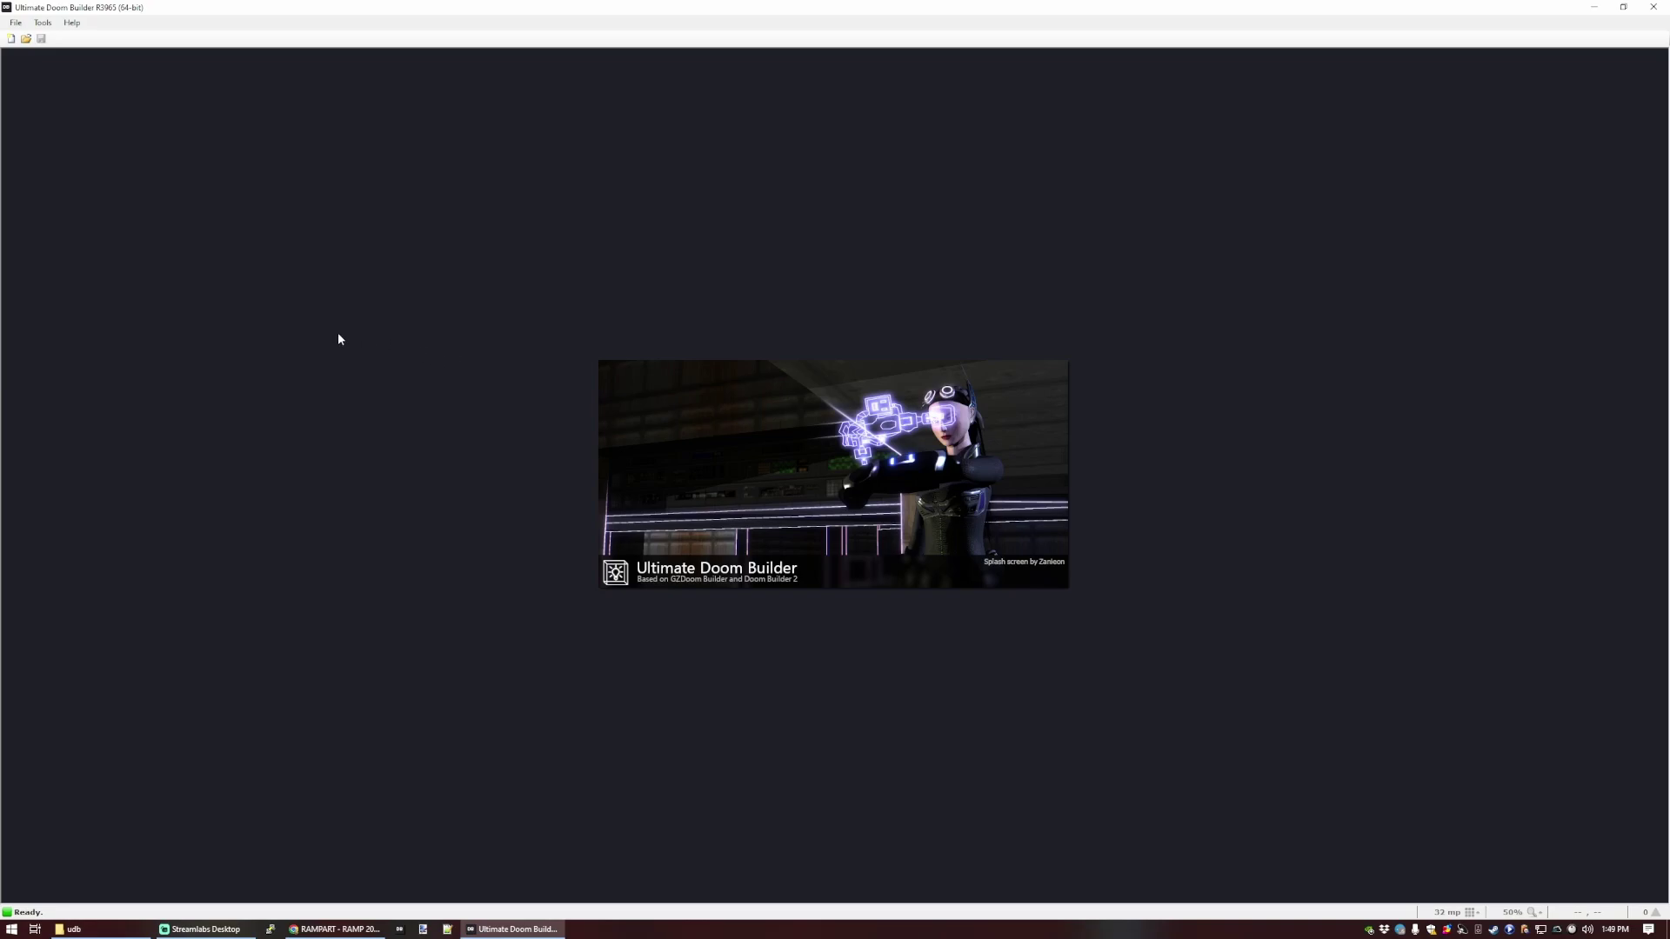
click(49, 25)
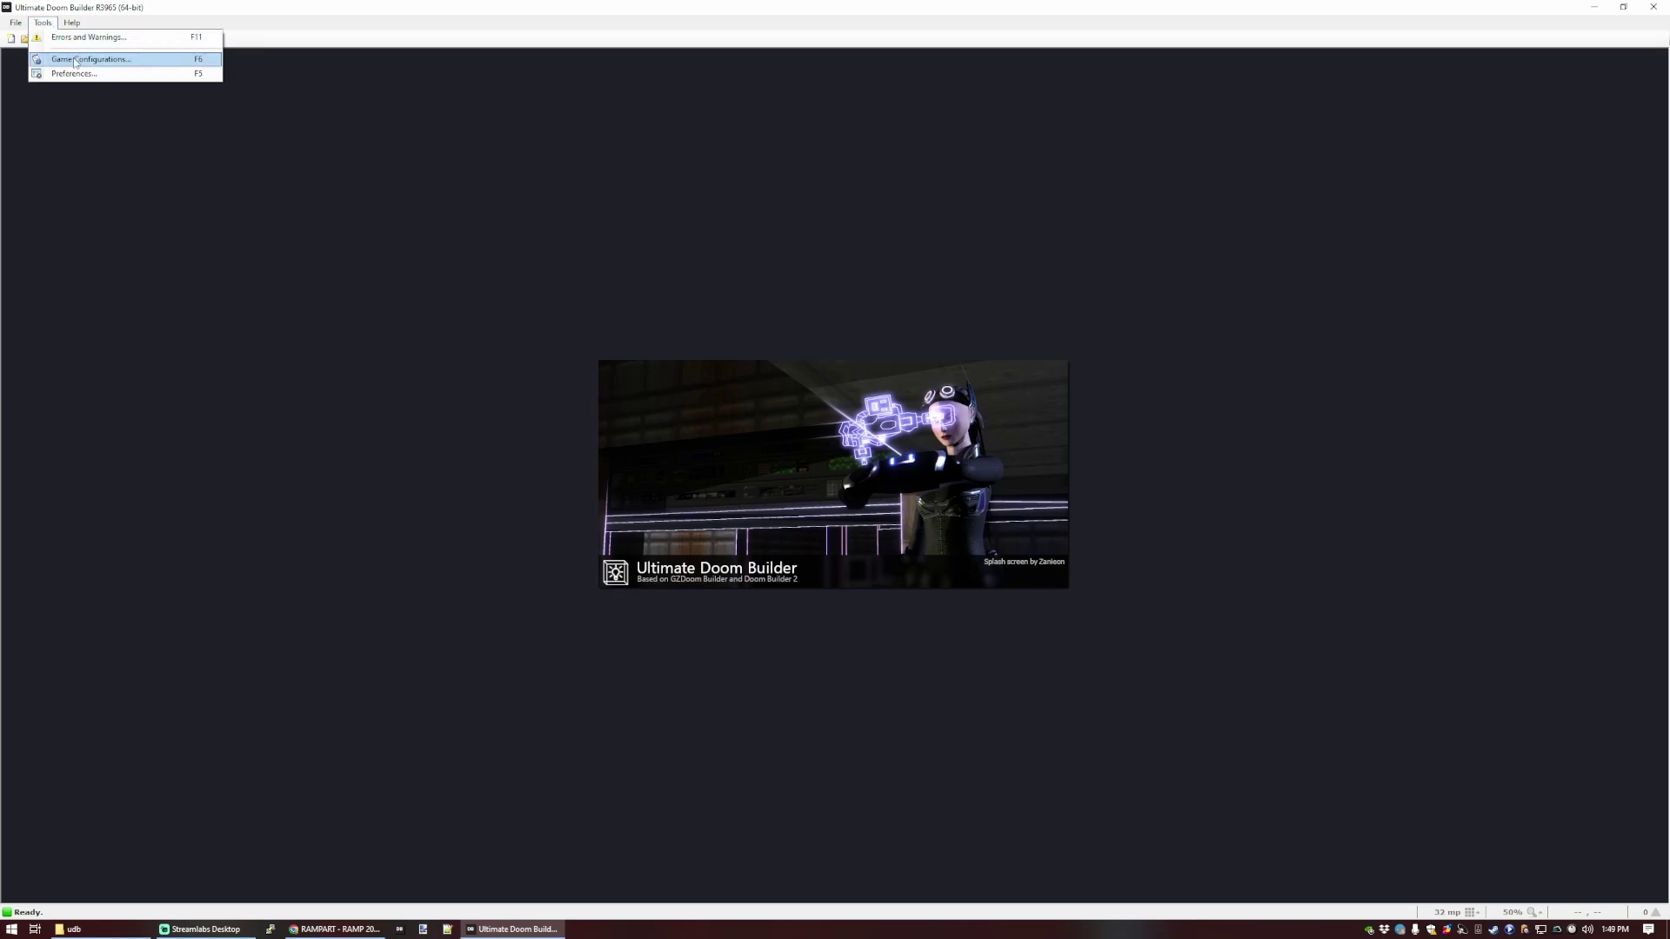
Compare resources of the GZDoom: Doom 2 (Doom format) and (UDMF) game configurations.
click(74, 59)
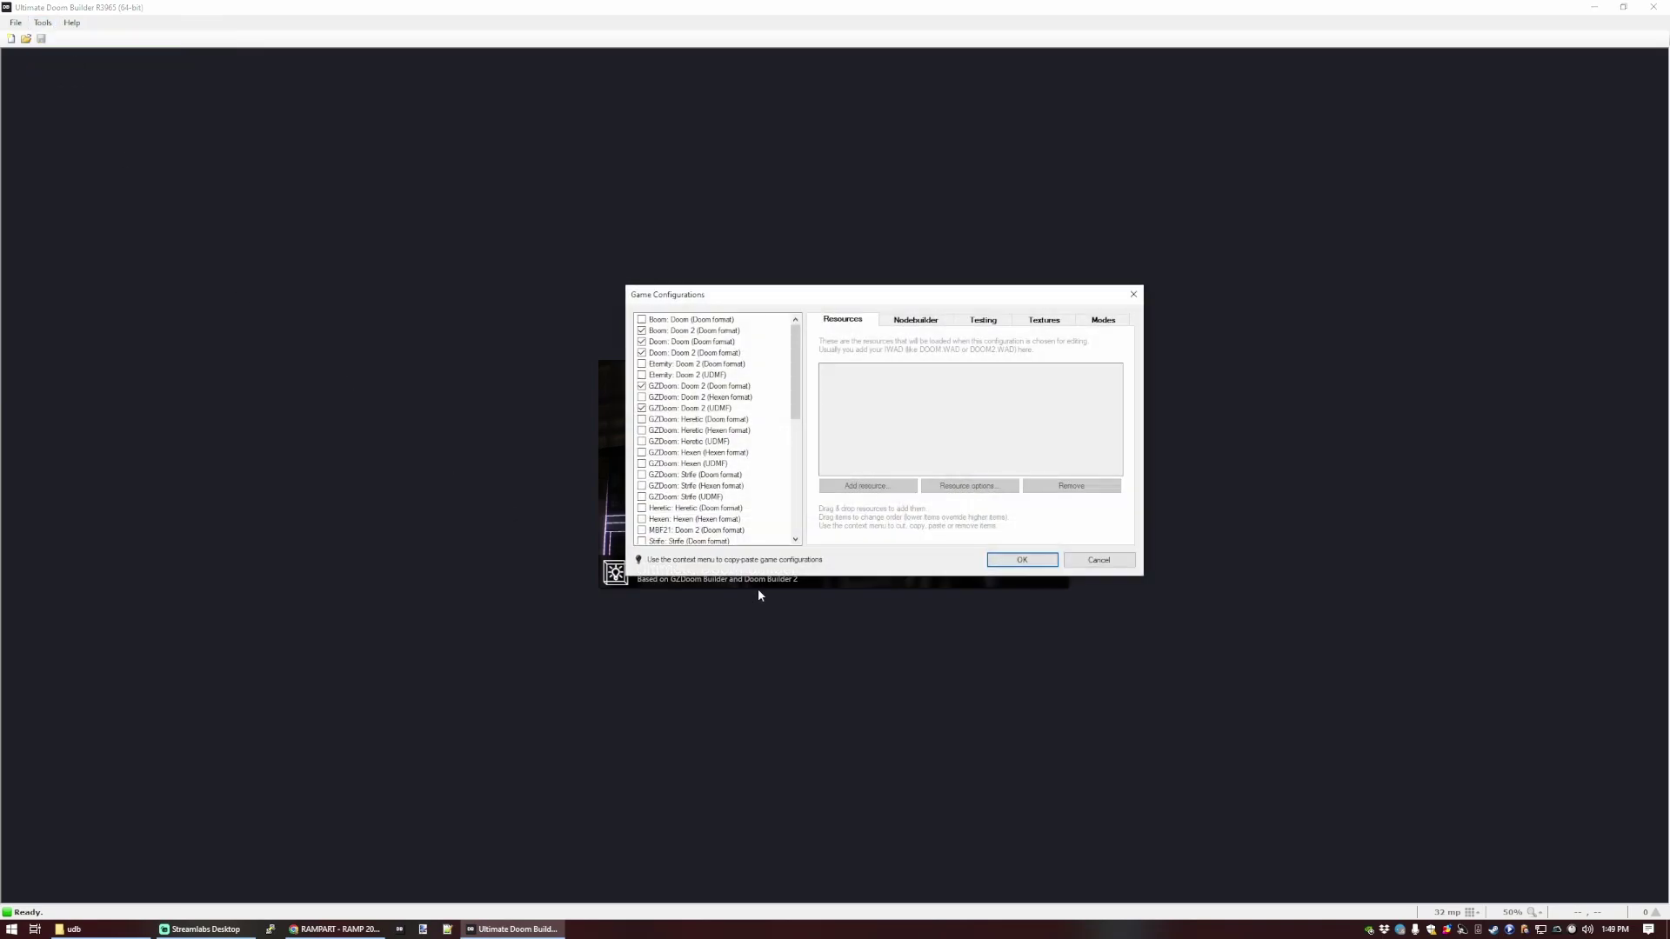
drag(780, 295, 787, 315)
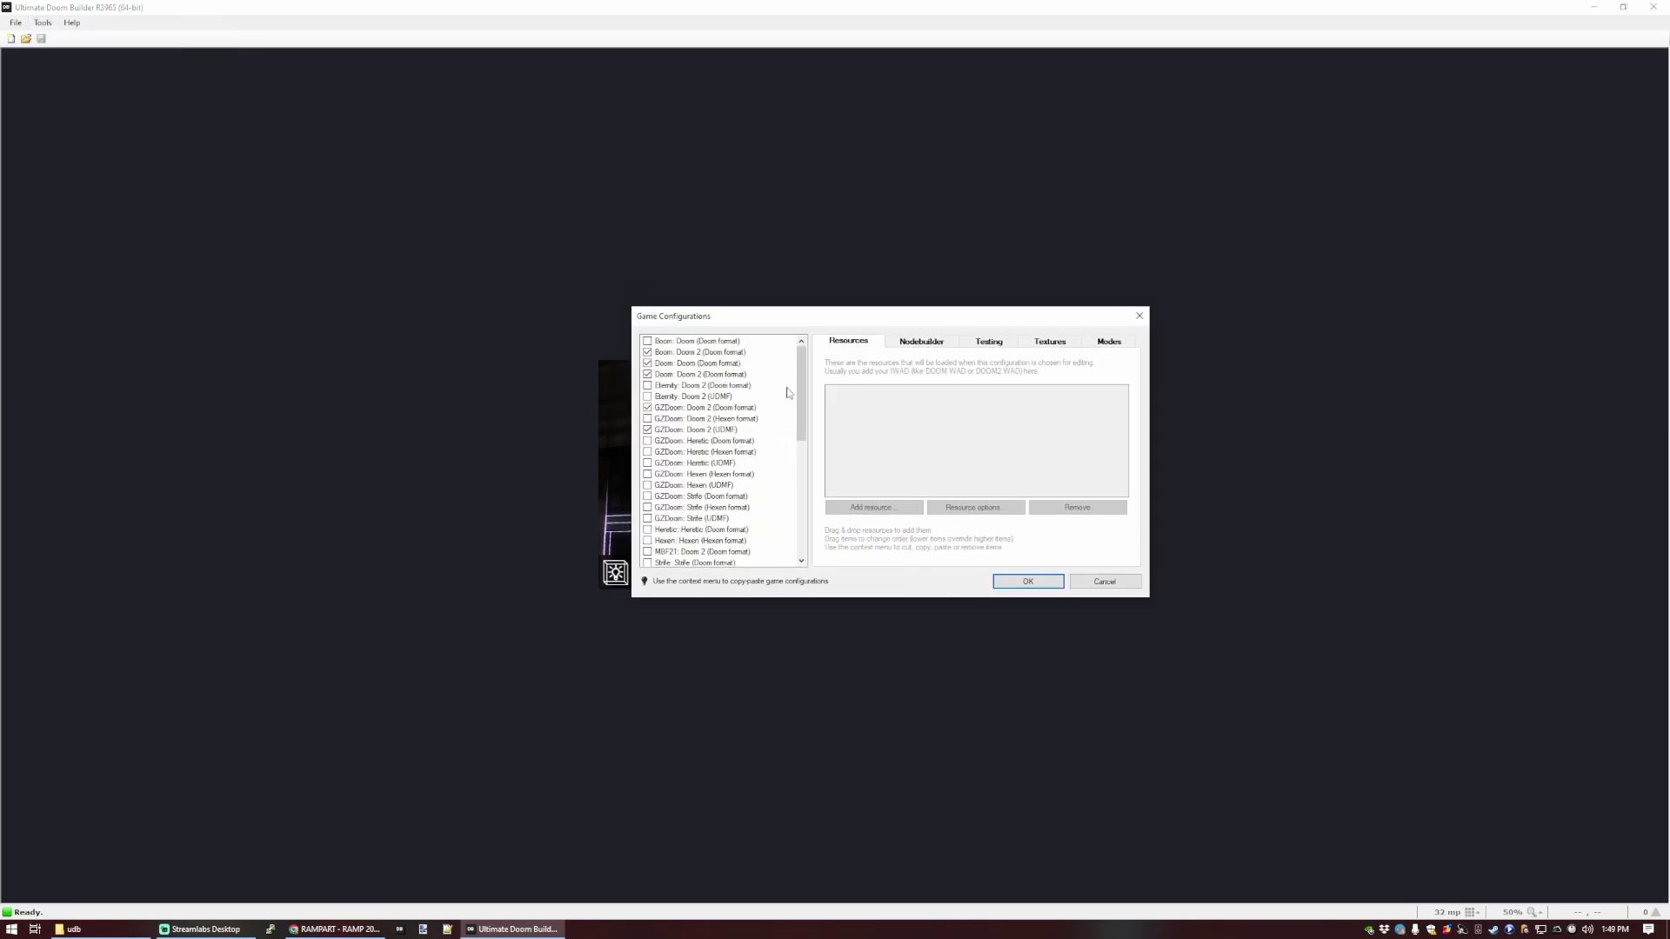
click(742, 409)
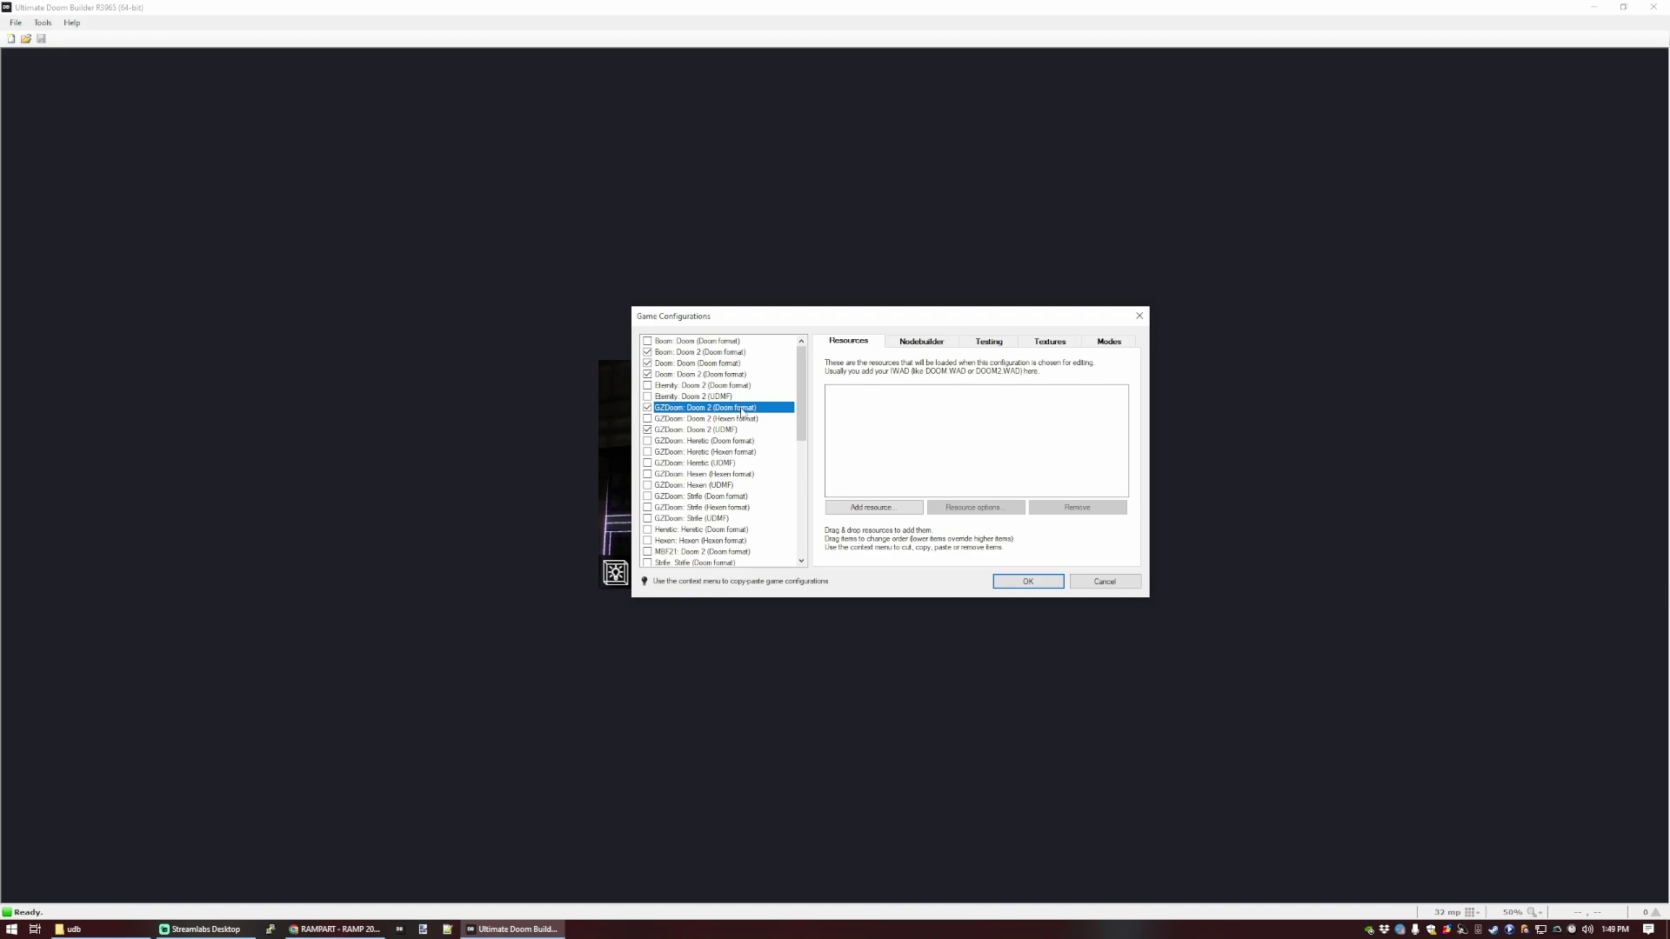
click(742, 431)
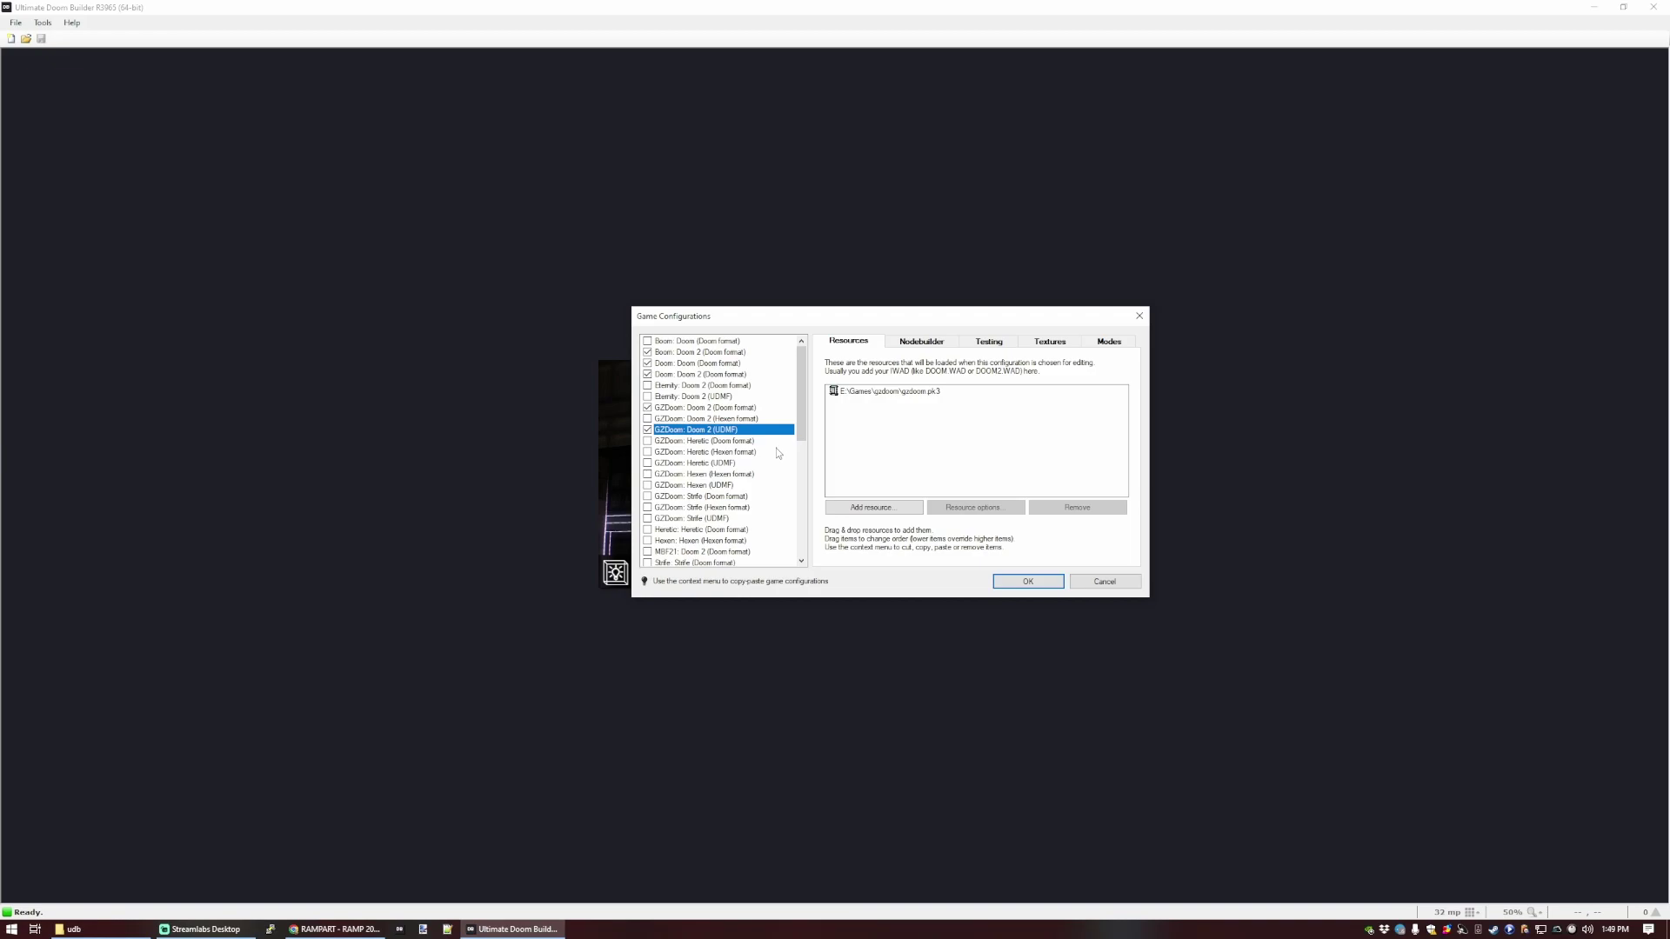
click(742, 408)
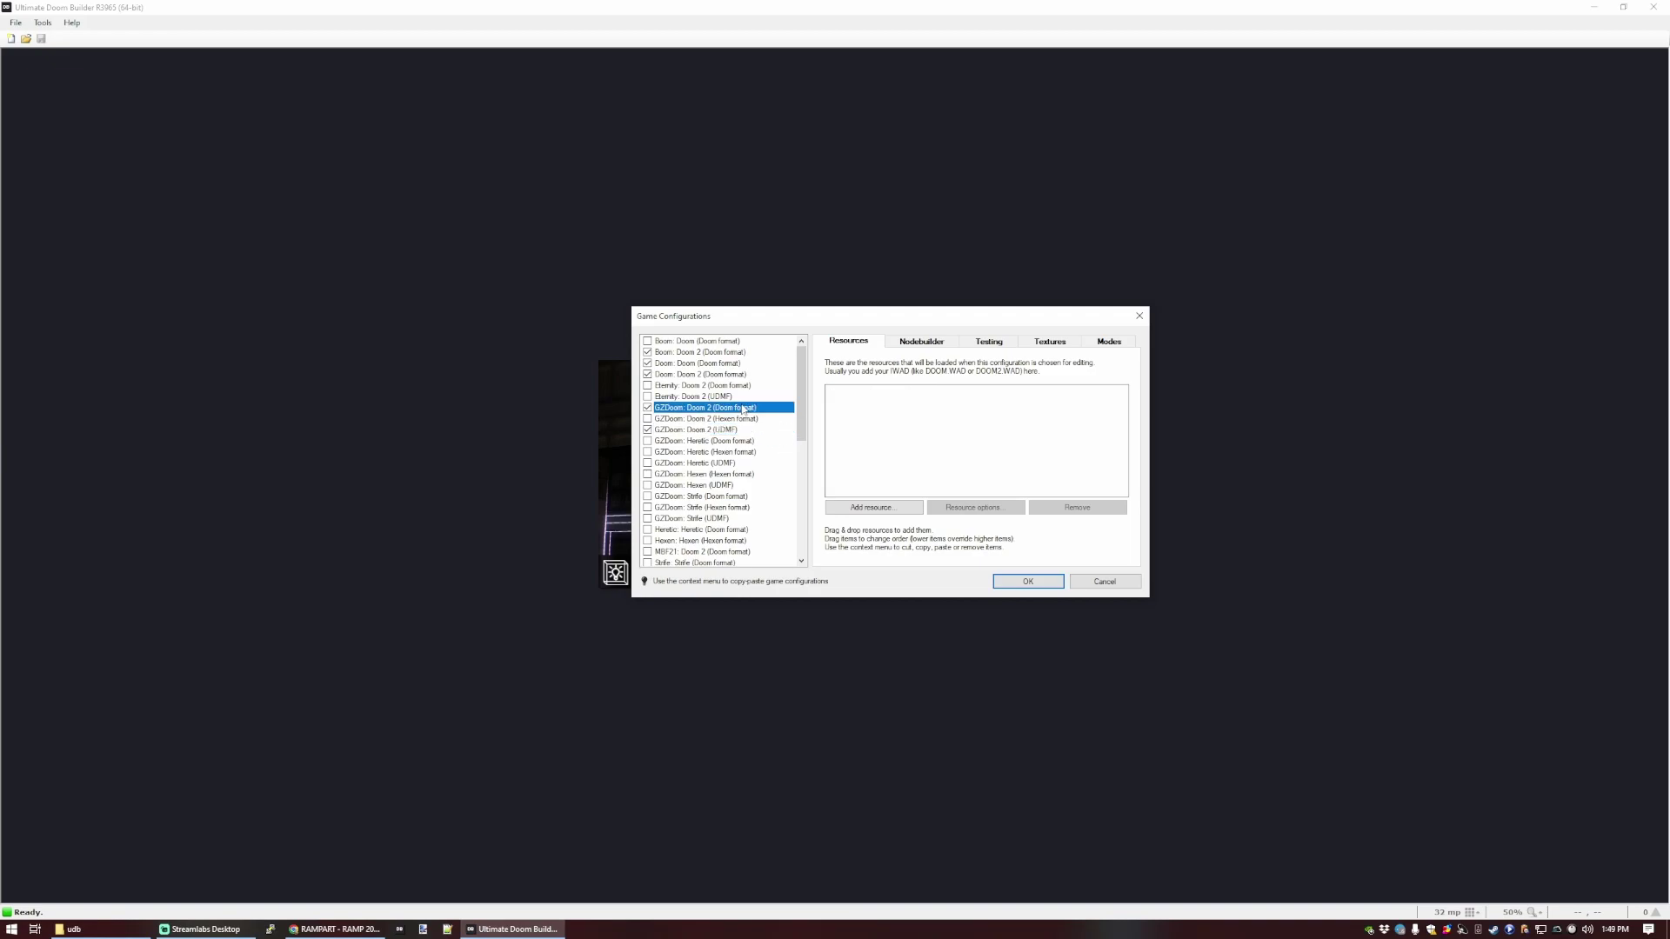
Add rampstarterpack\gzdoom\DOOM2.WAD as the GZDoom: Doom 2 (Doom format) resource.
click(884, 512)
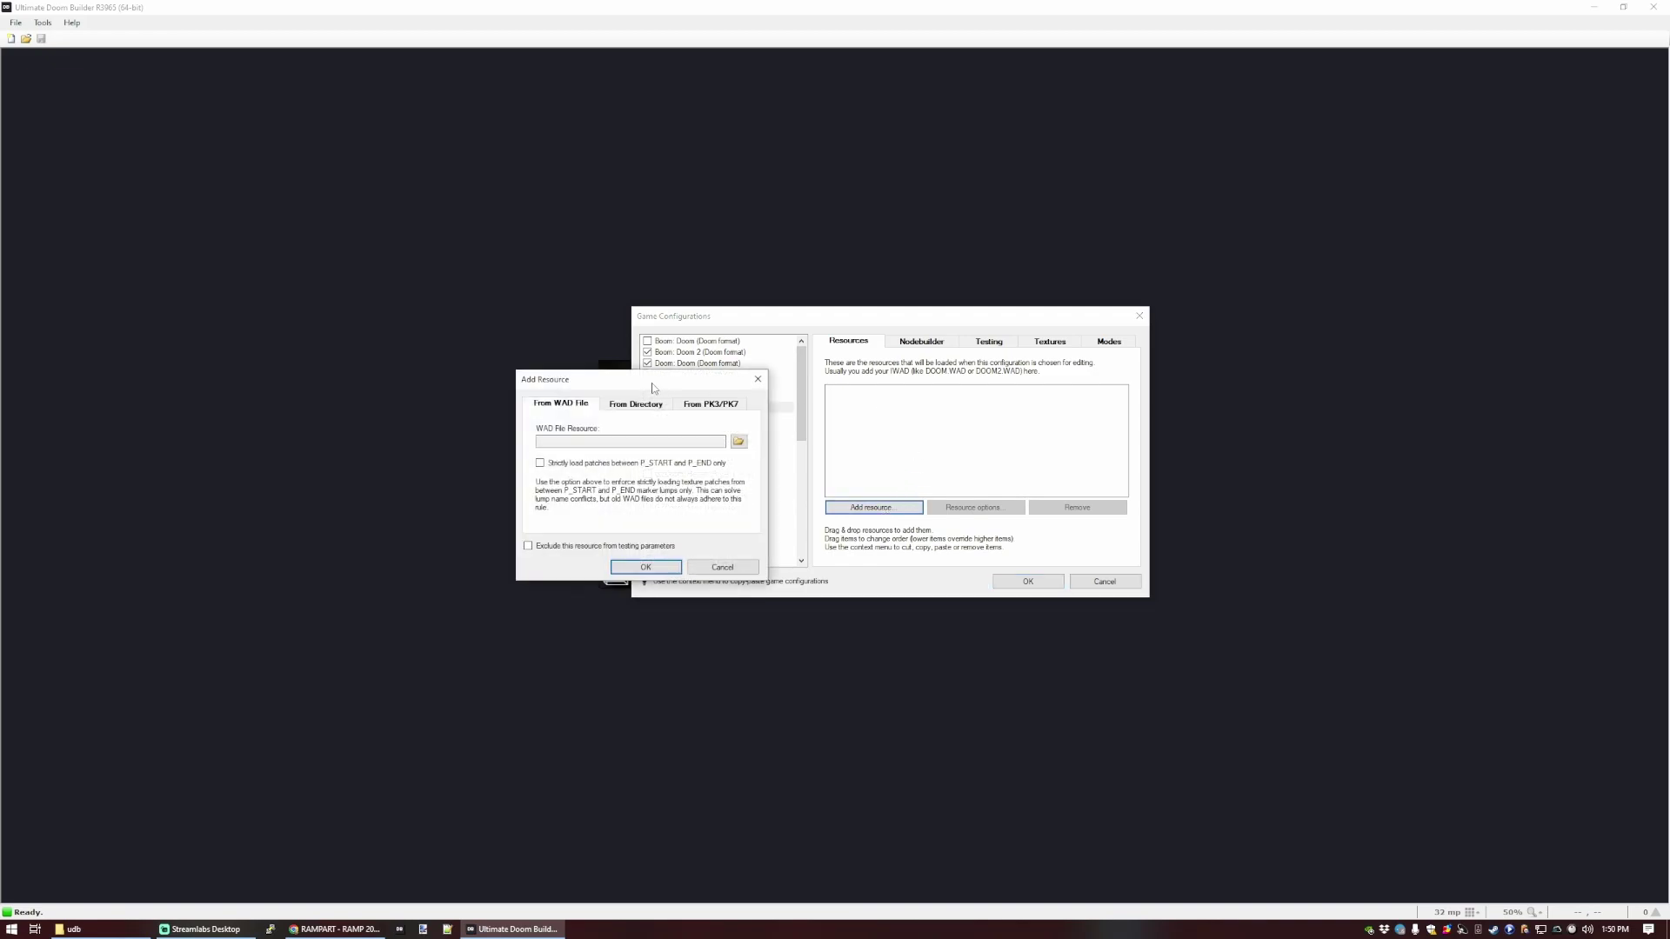
drag(651, 387, 702, 337)
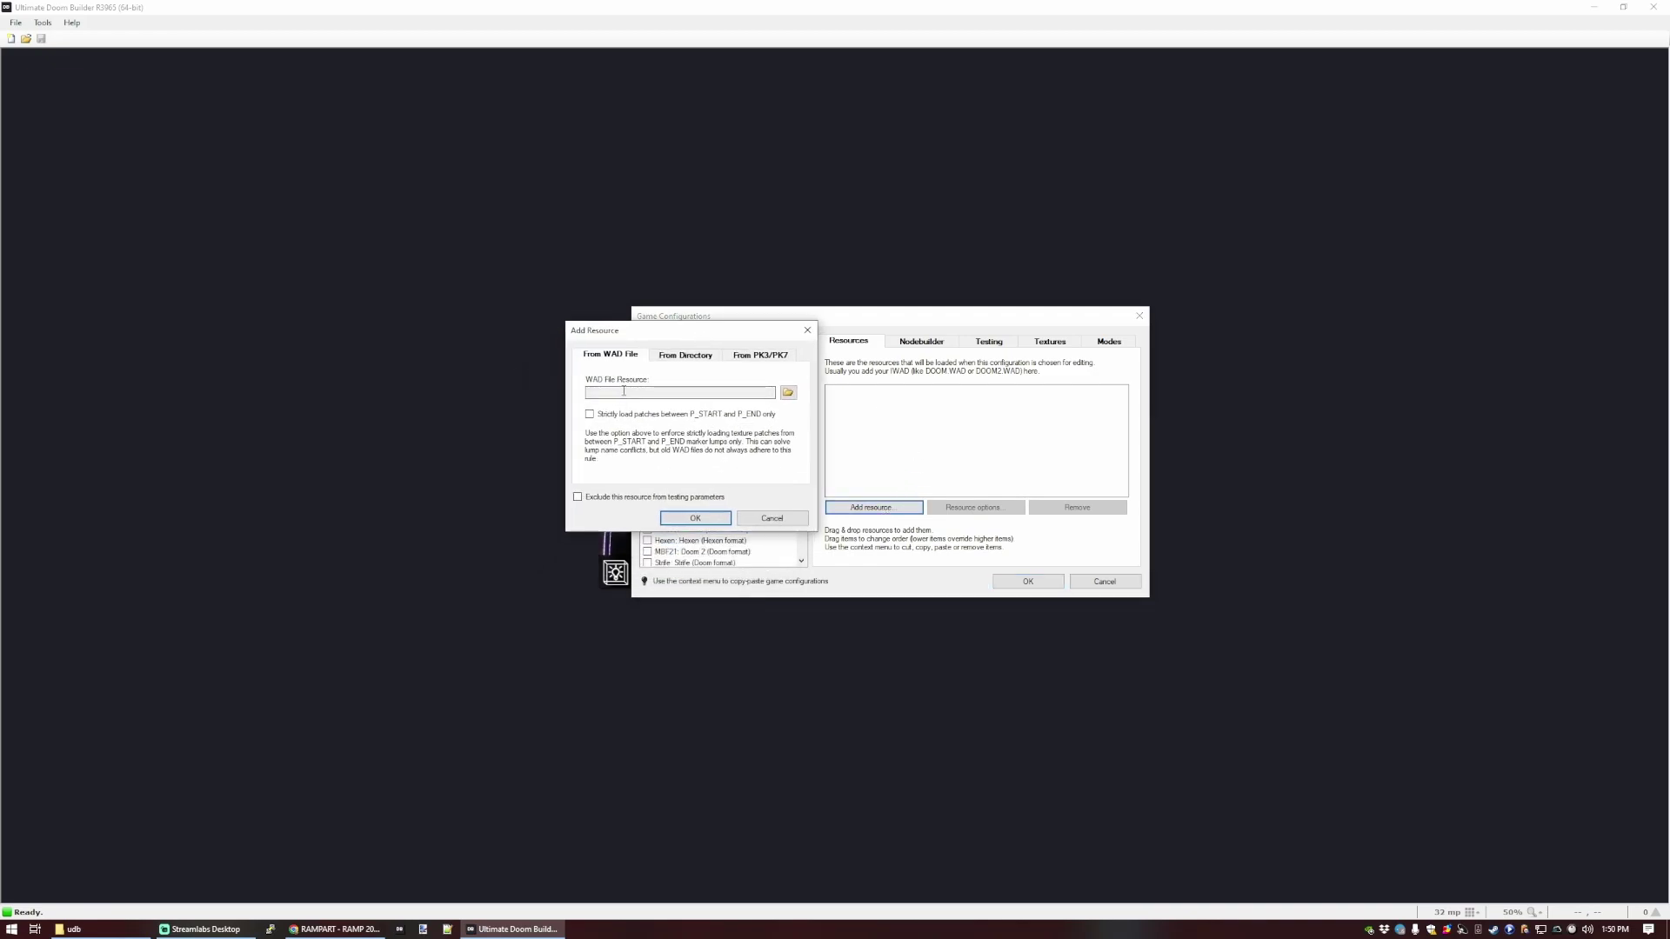
click(787, 394)
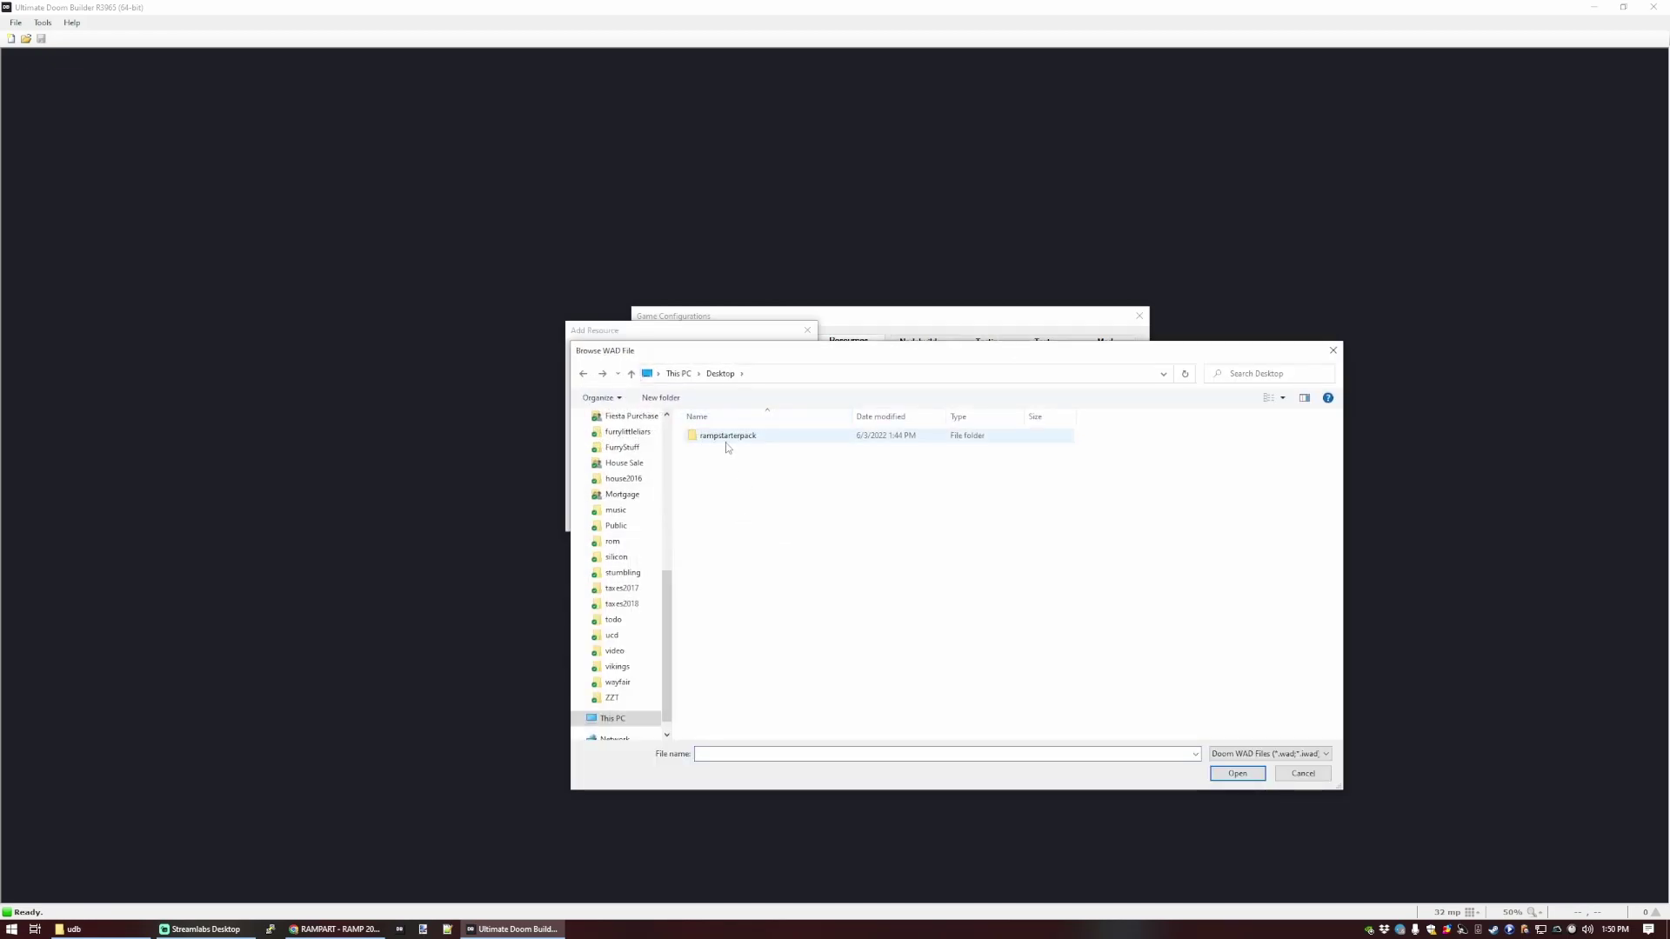
click(727, 438)
double_click(727, 437)
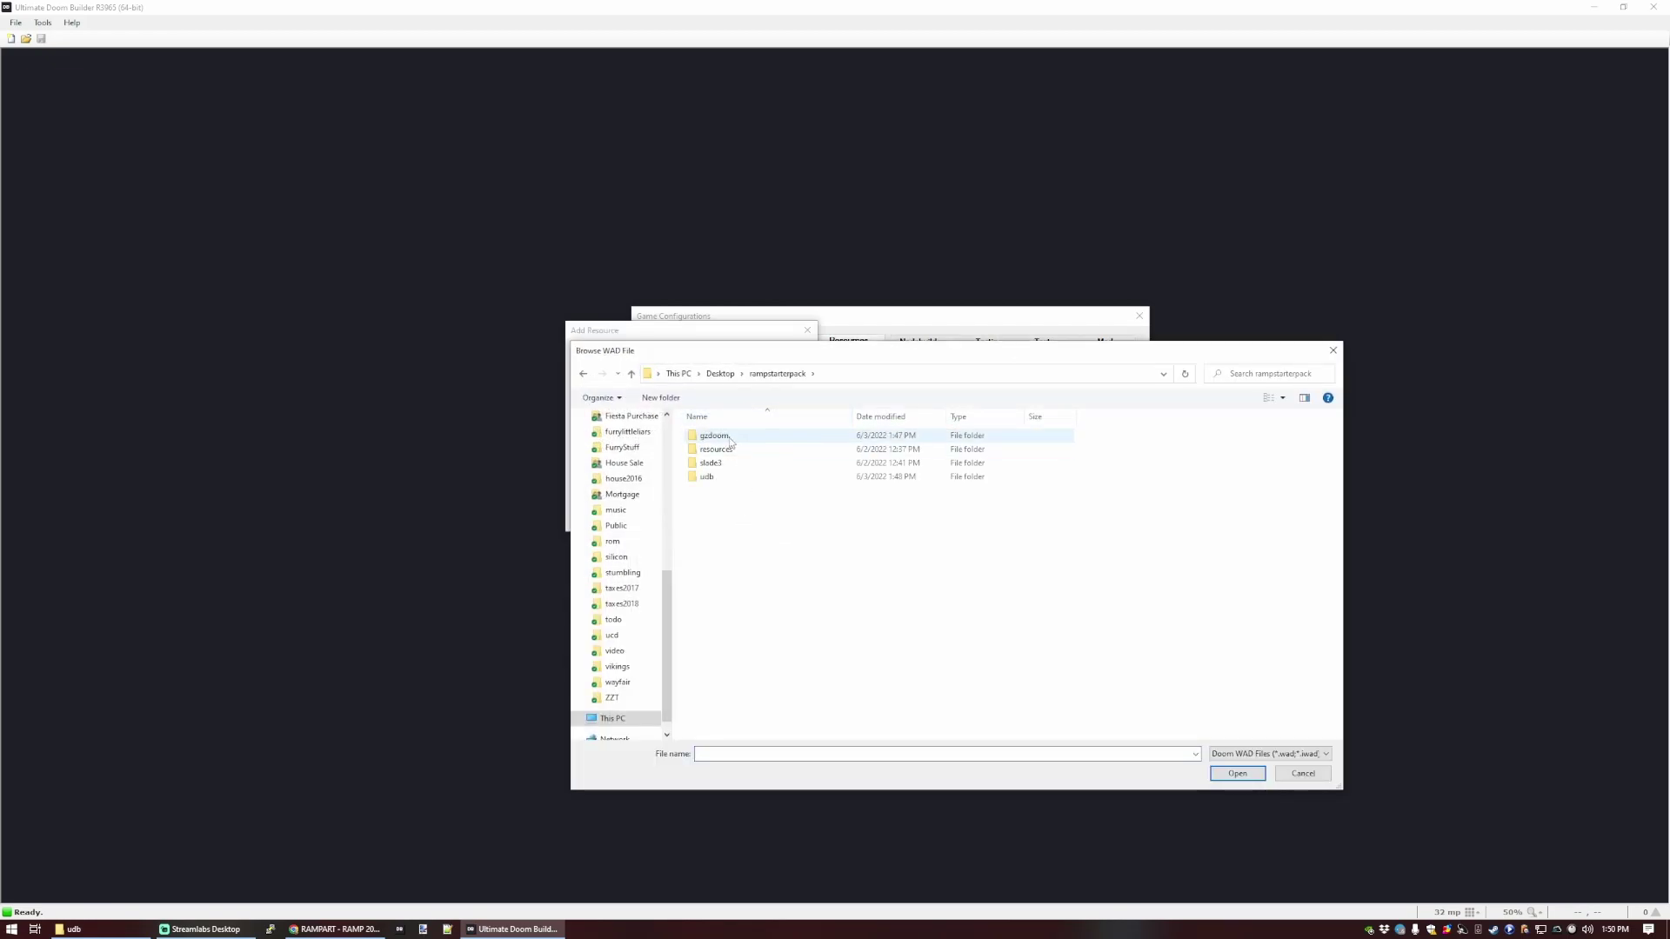
click(731, 441)
double_click(730, 439)
click(727, 464)
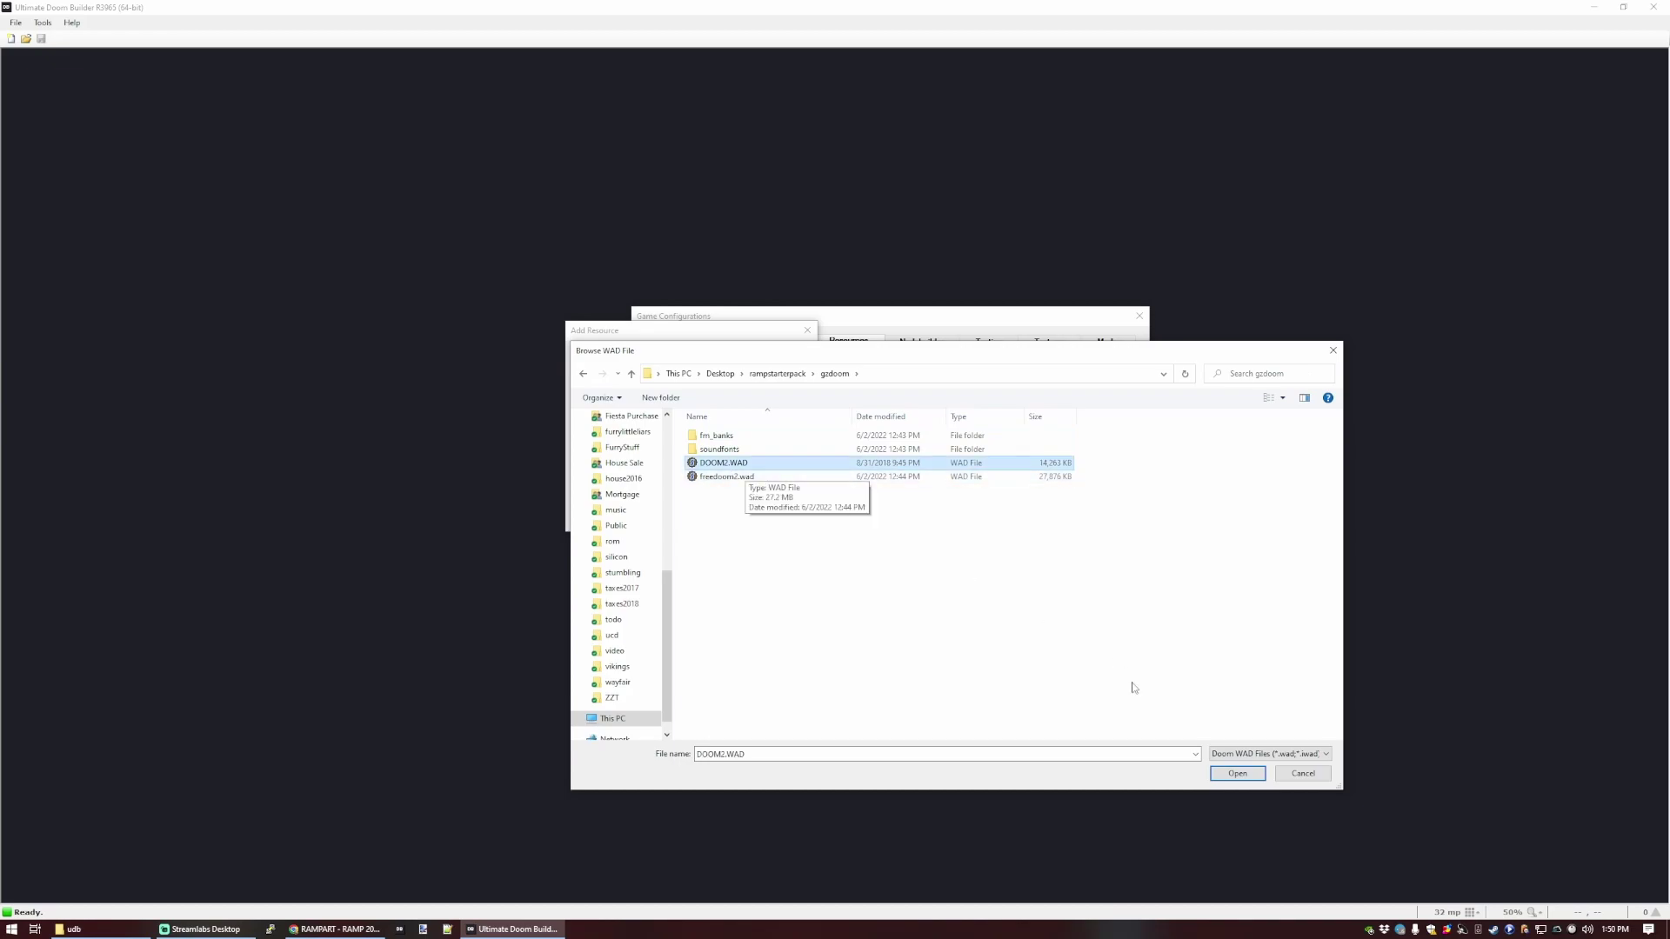
click(1228, 776)
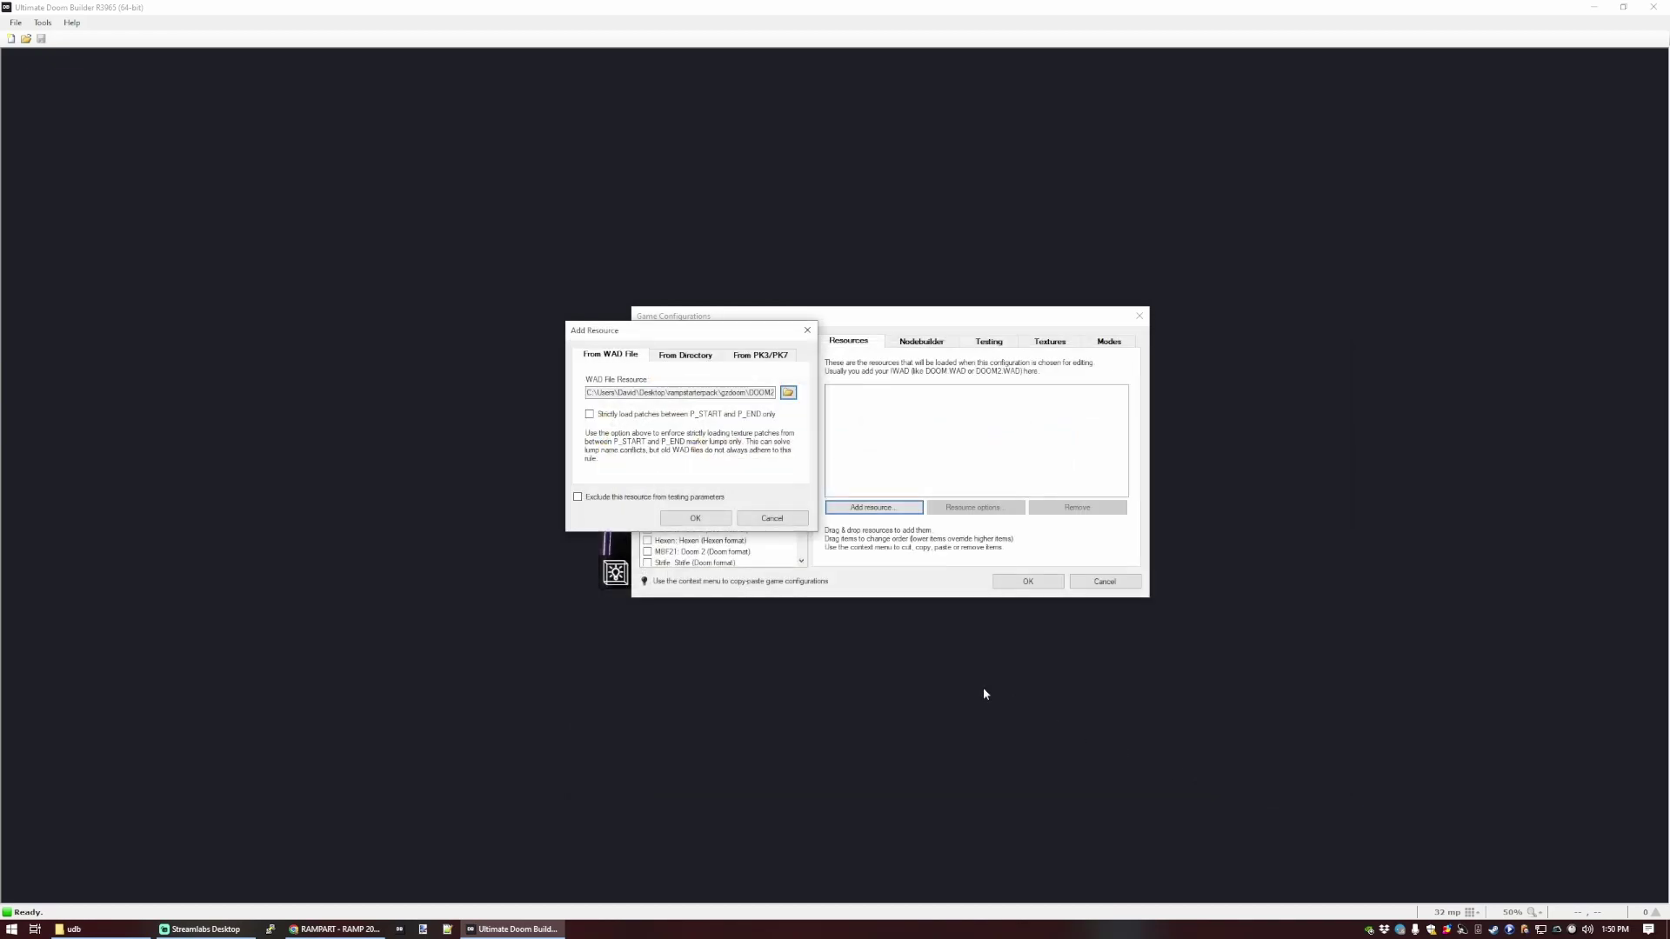
click(703, 515)
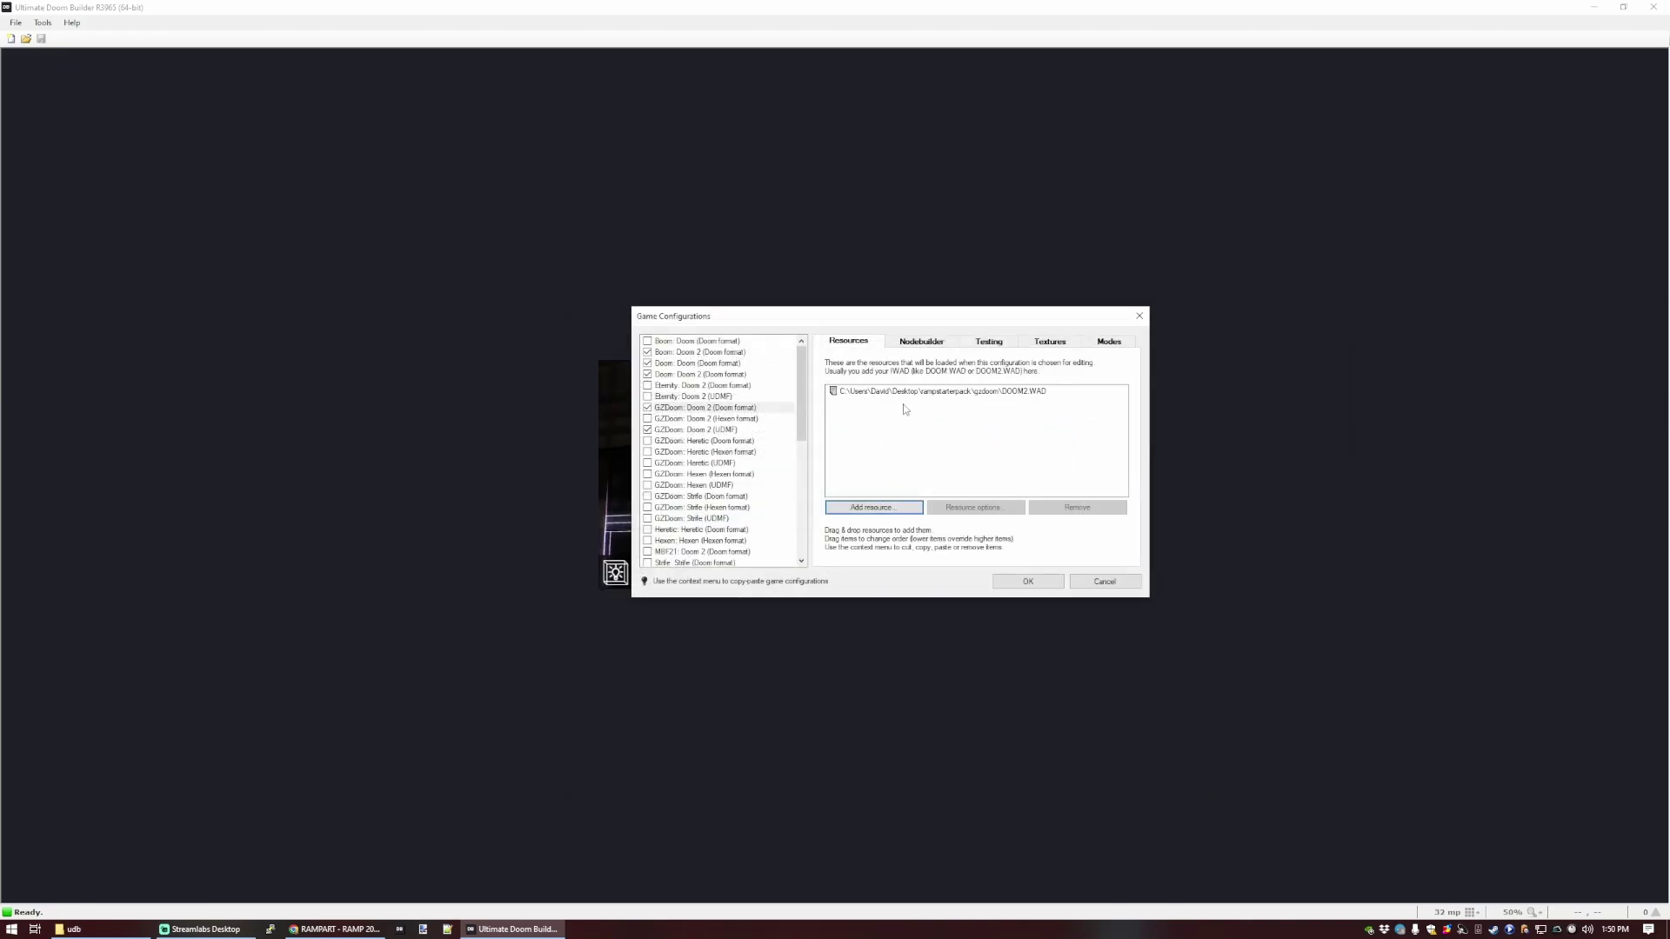
click(987, 342)
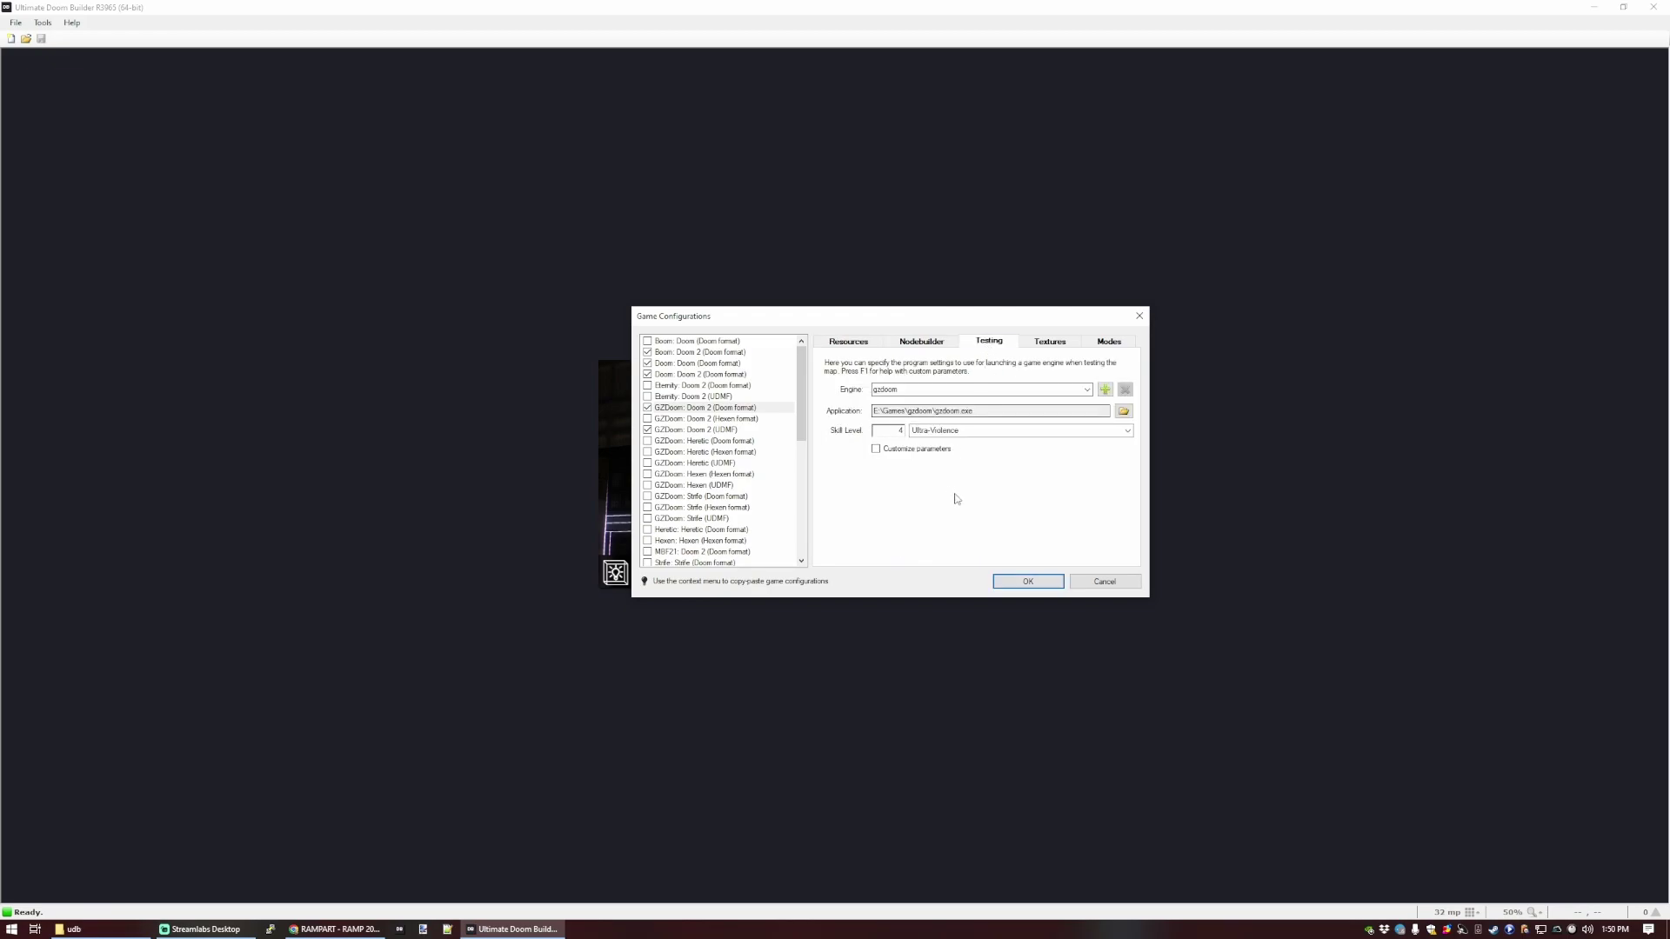
Confirm testing uses engine gzdoom, E:\Games\gzdoom\gzdoom.exe and skill Ultra-Violence, unchanged.
click(1086, 390)
click(957, 402)
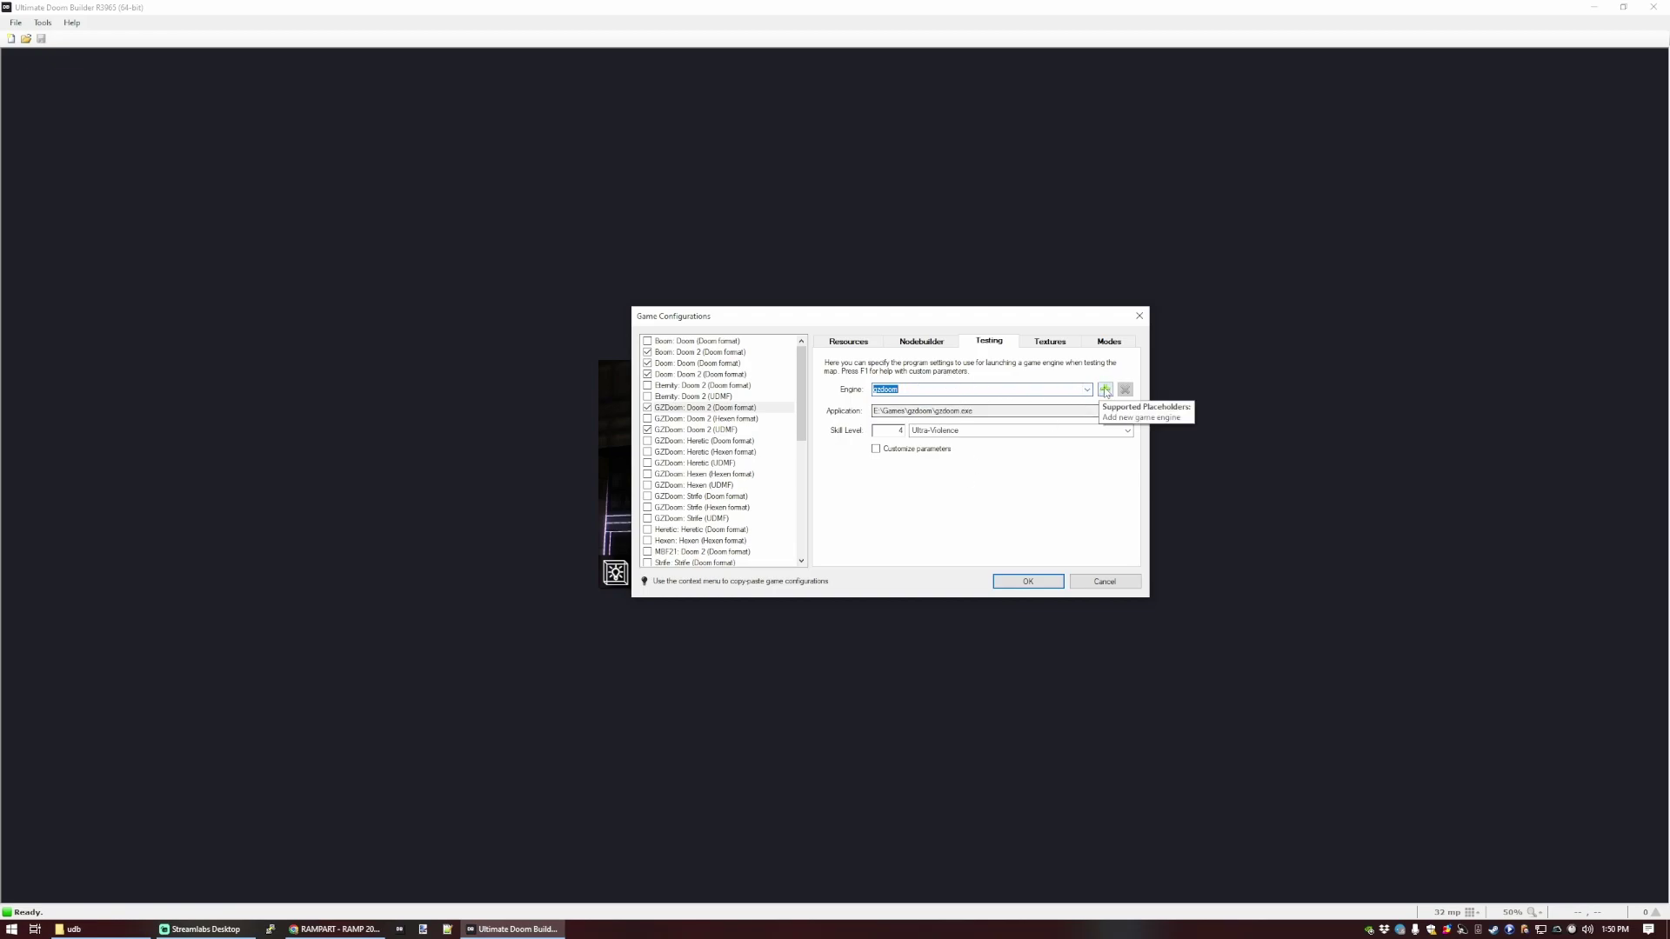
click(1124, 411)
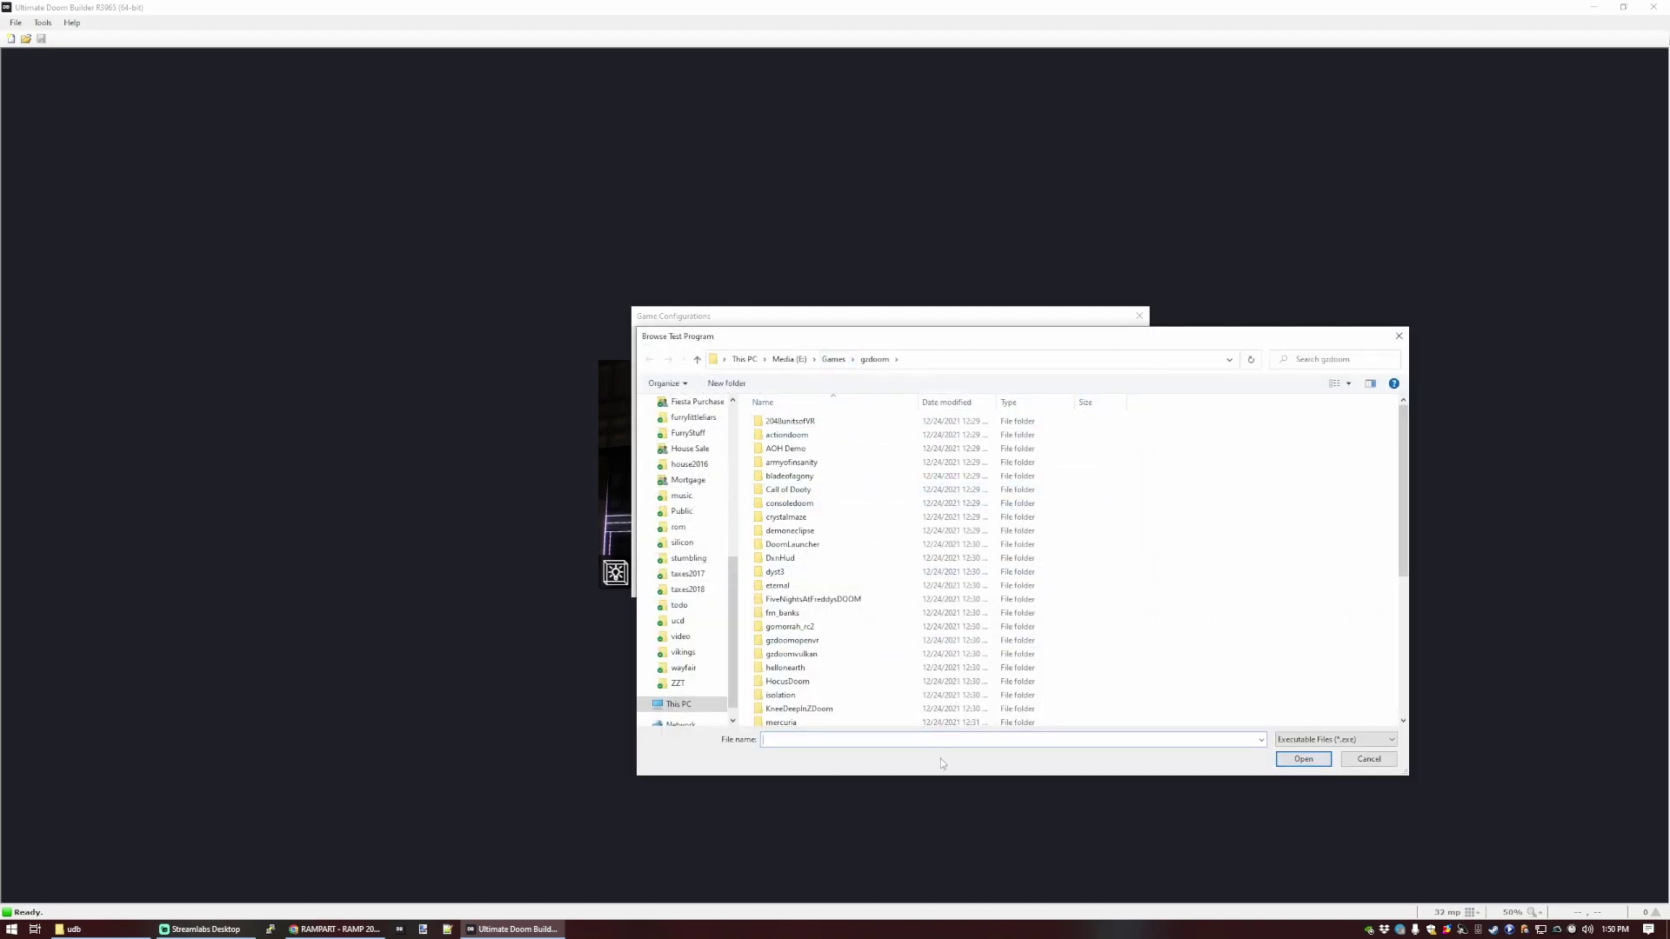
click(1369, 759)
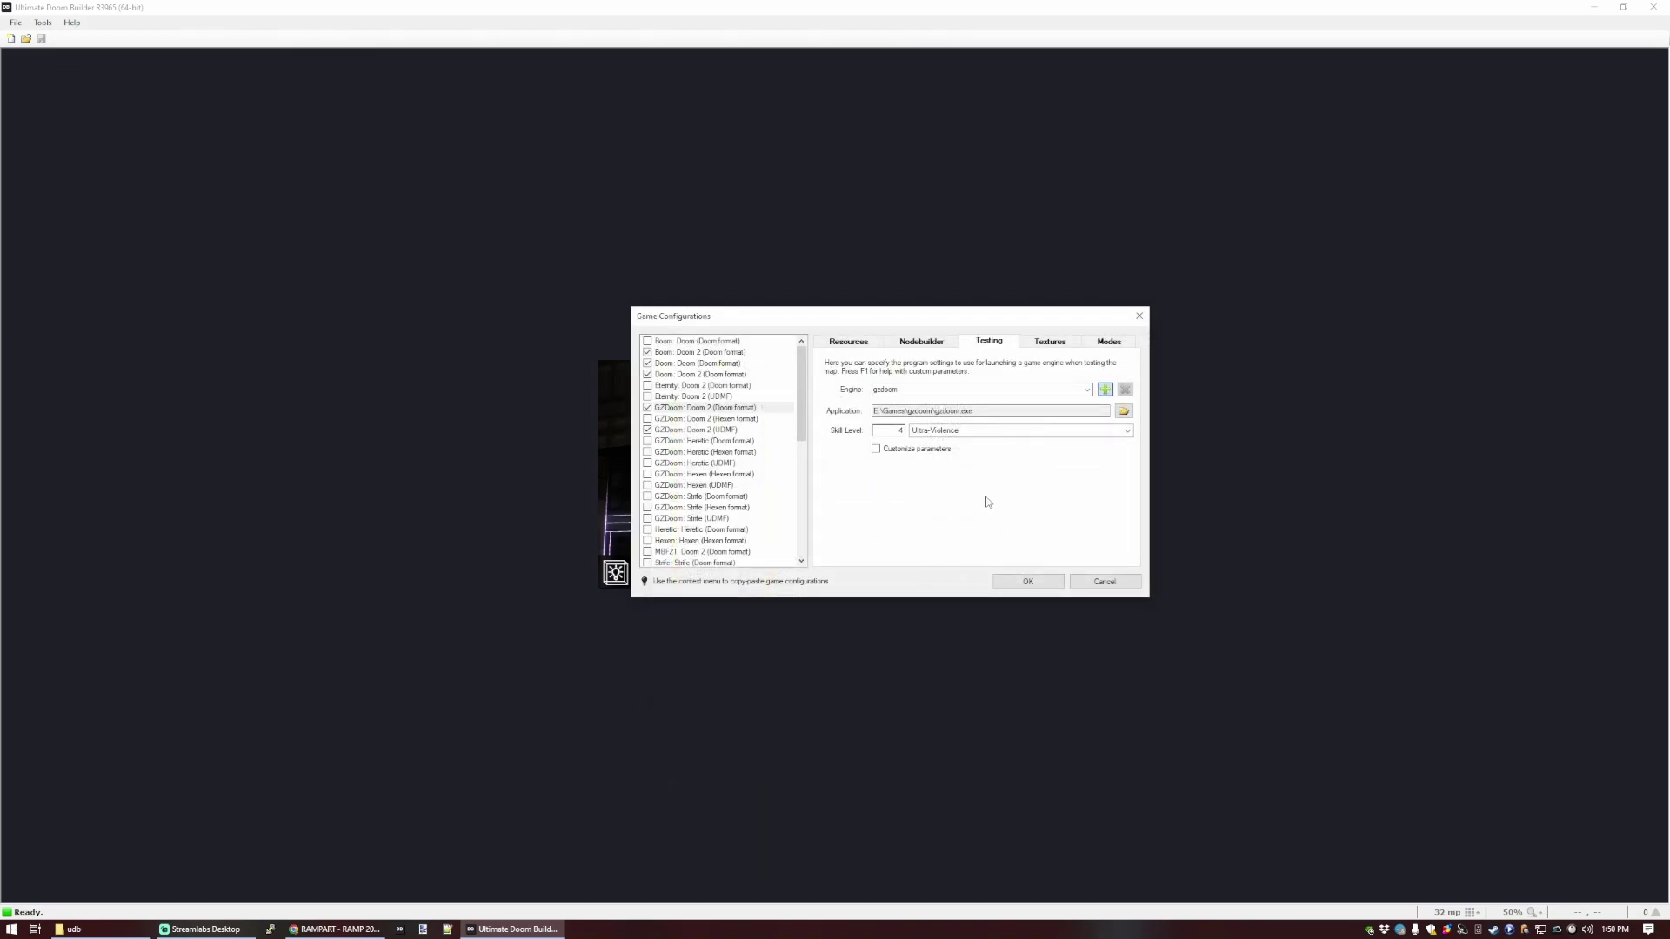
Create a new MAP01 map using the GZDoom: Doom 2 (Doom format) configuration.
click(1022, 588)
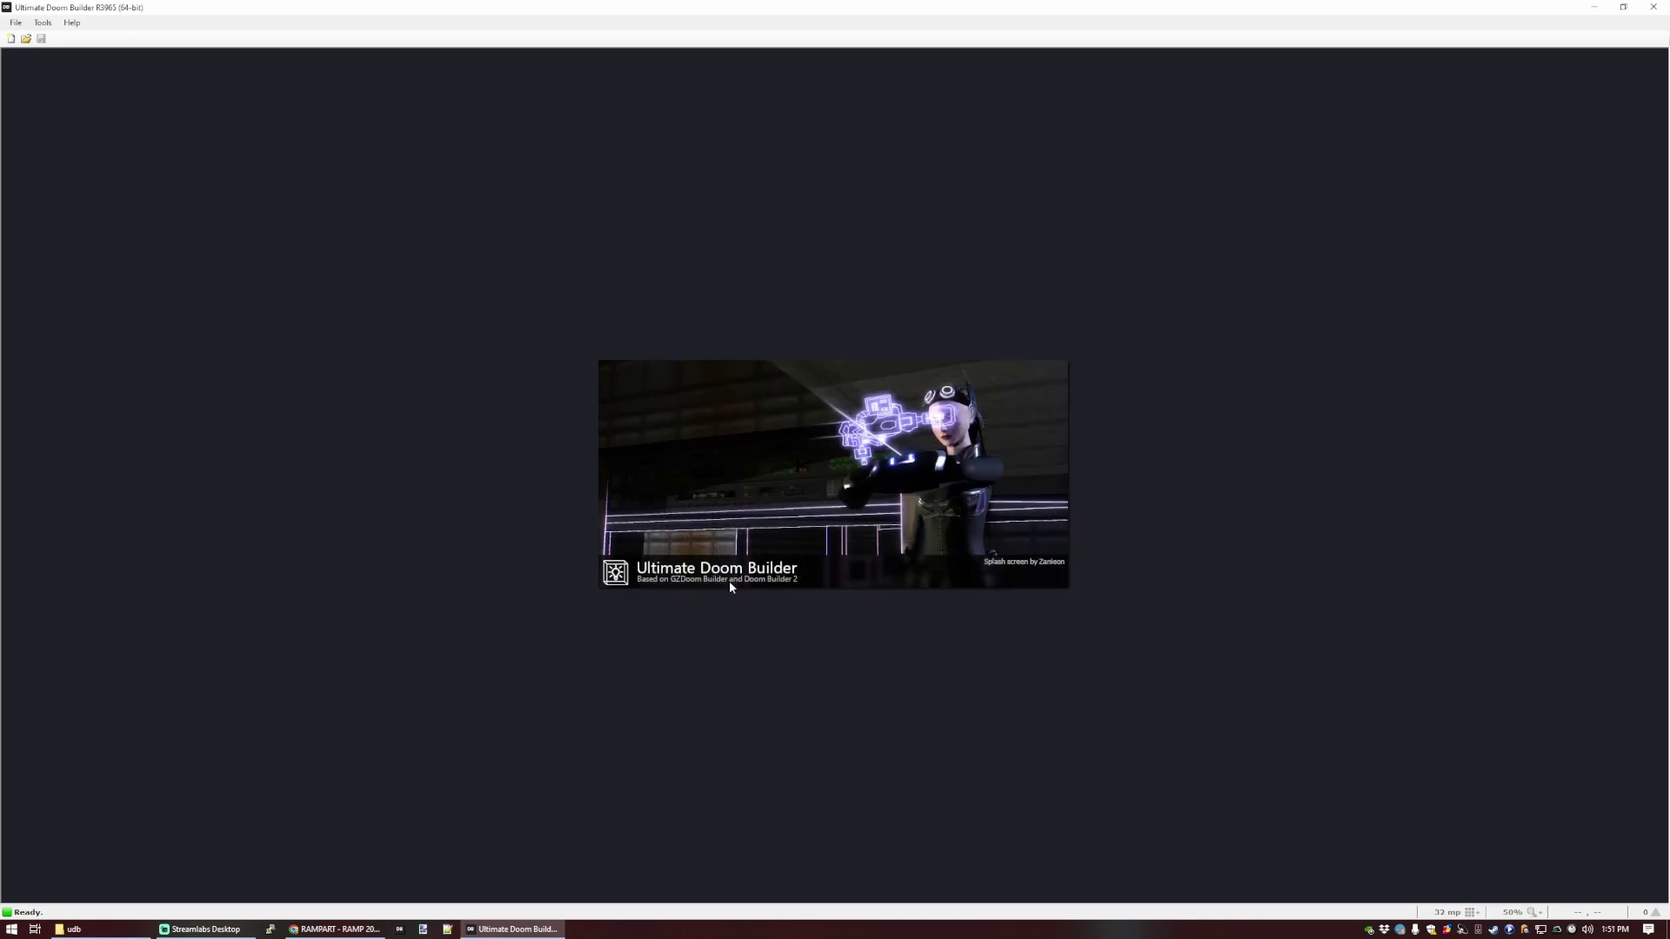
click(16, 23)
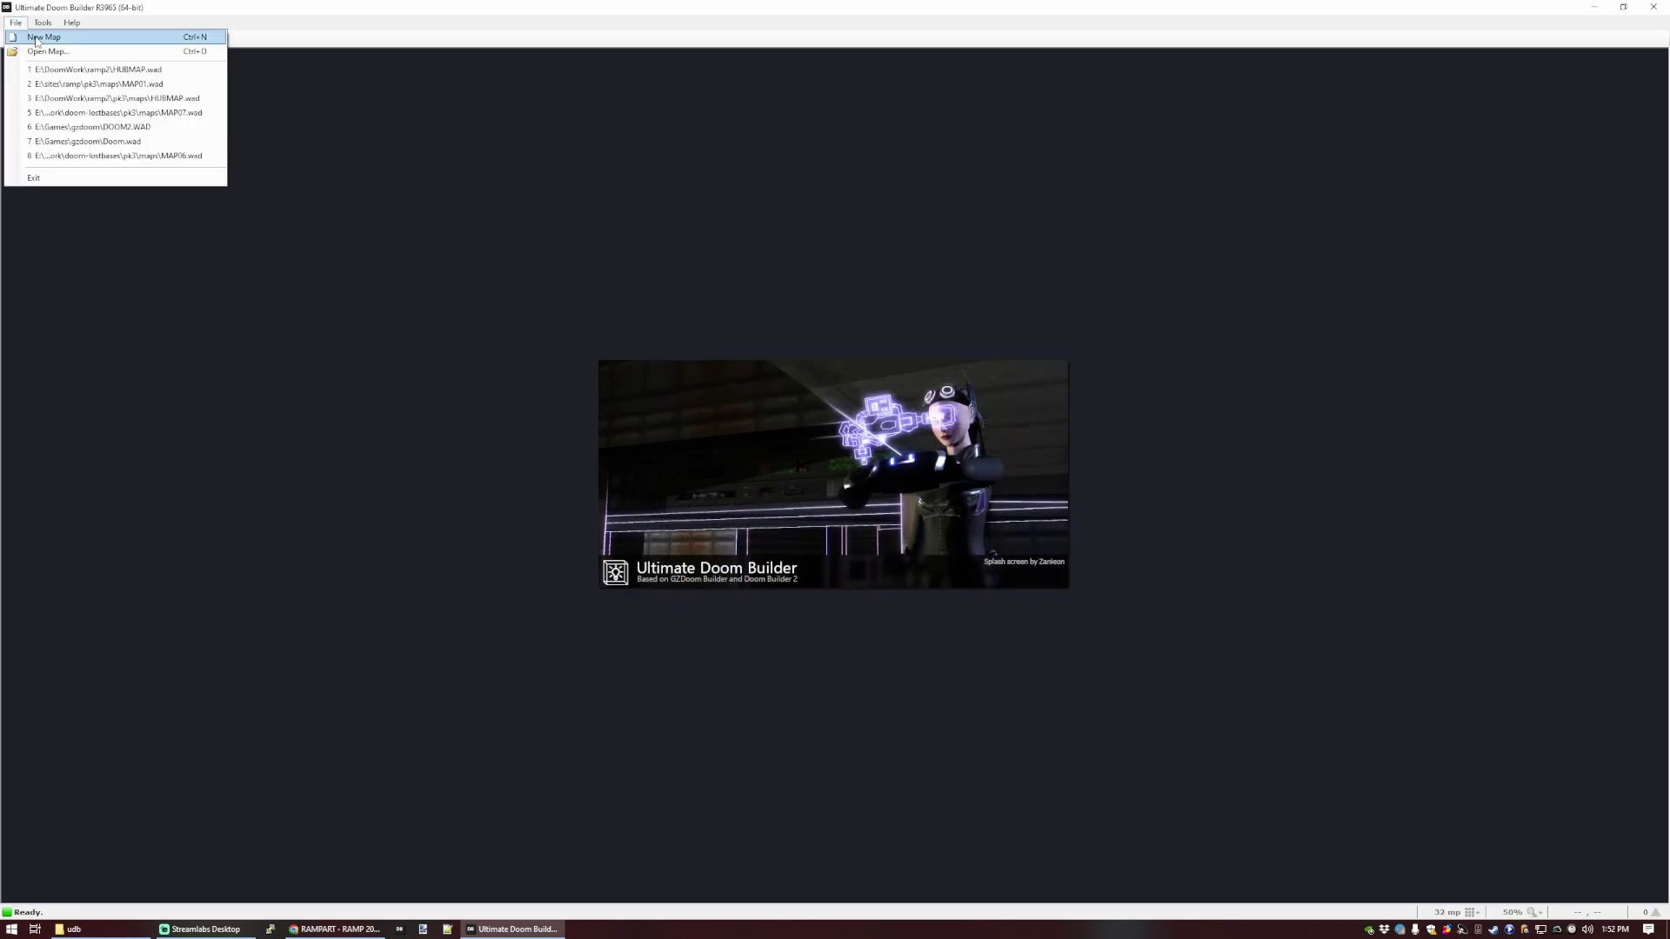
click(39, 38)
click(691, 331)
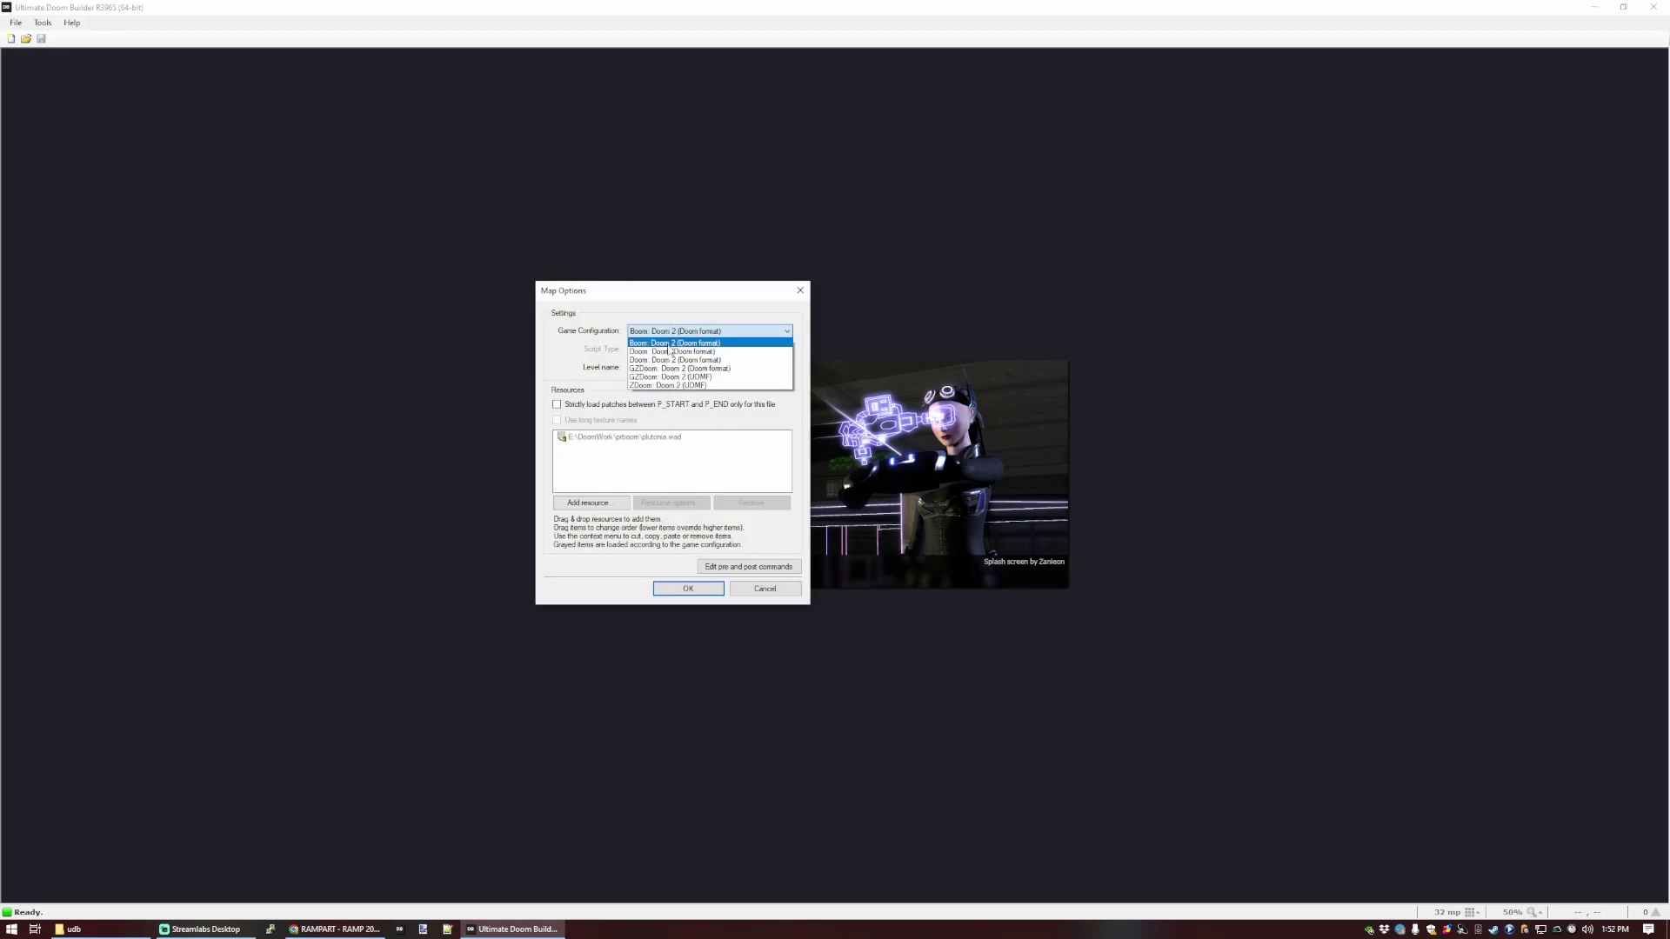
click(700, 369)
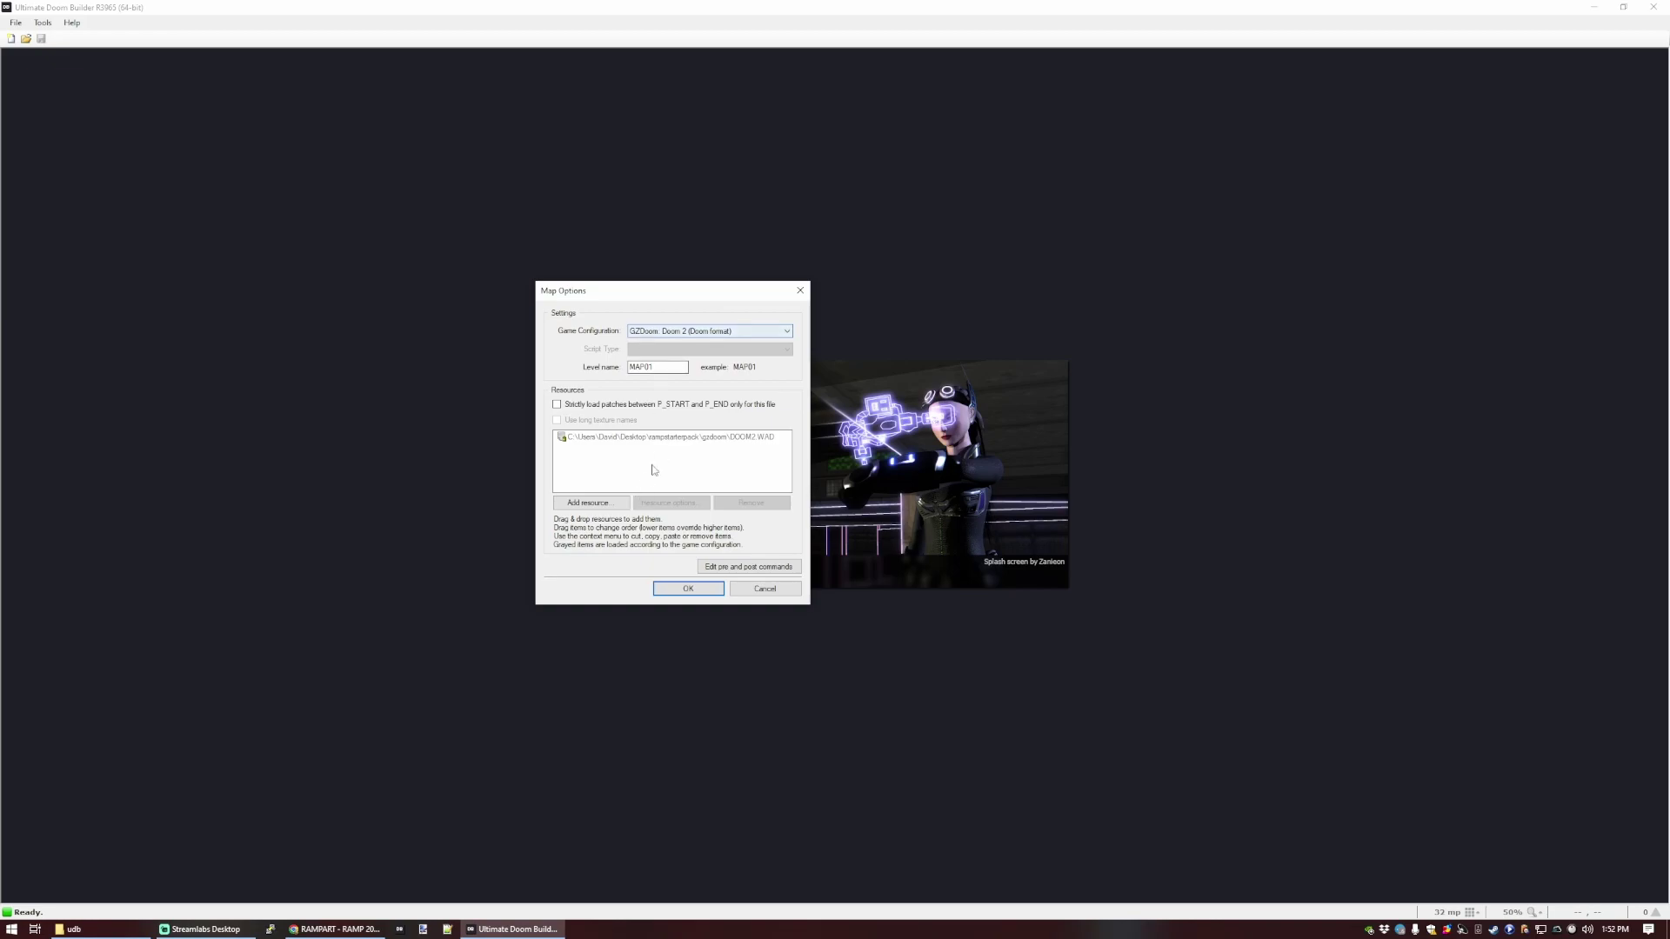
click(692, 591)
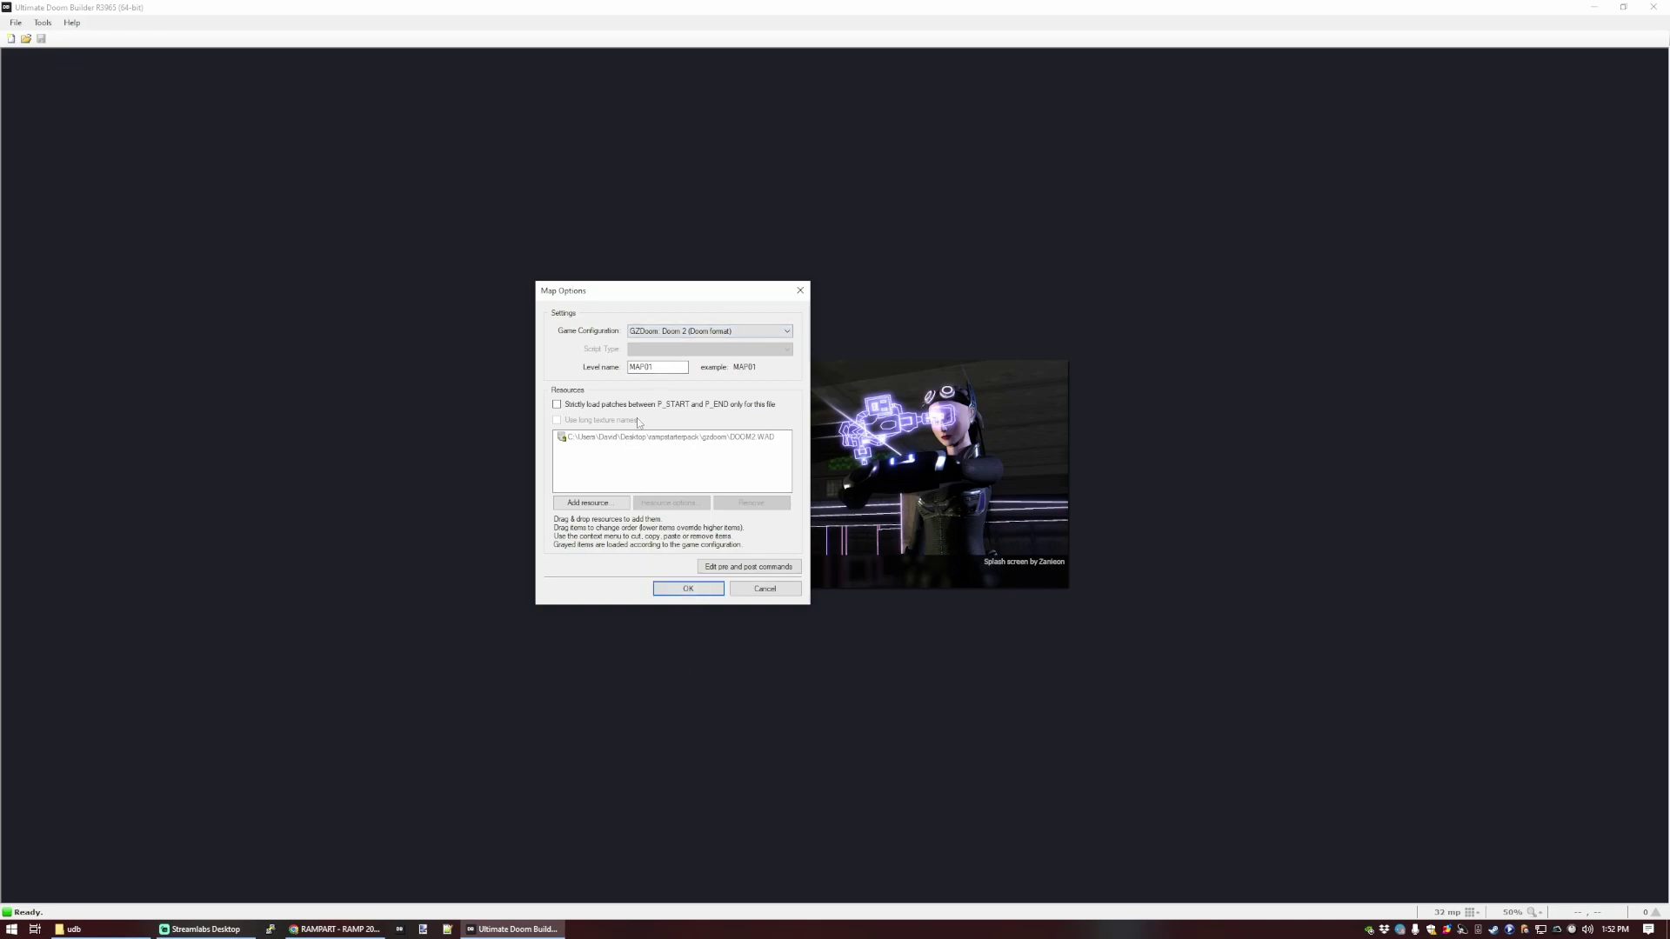
click(654, 366)
click(682, 592)
click(682, 591)
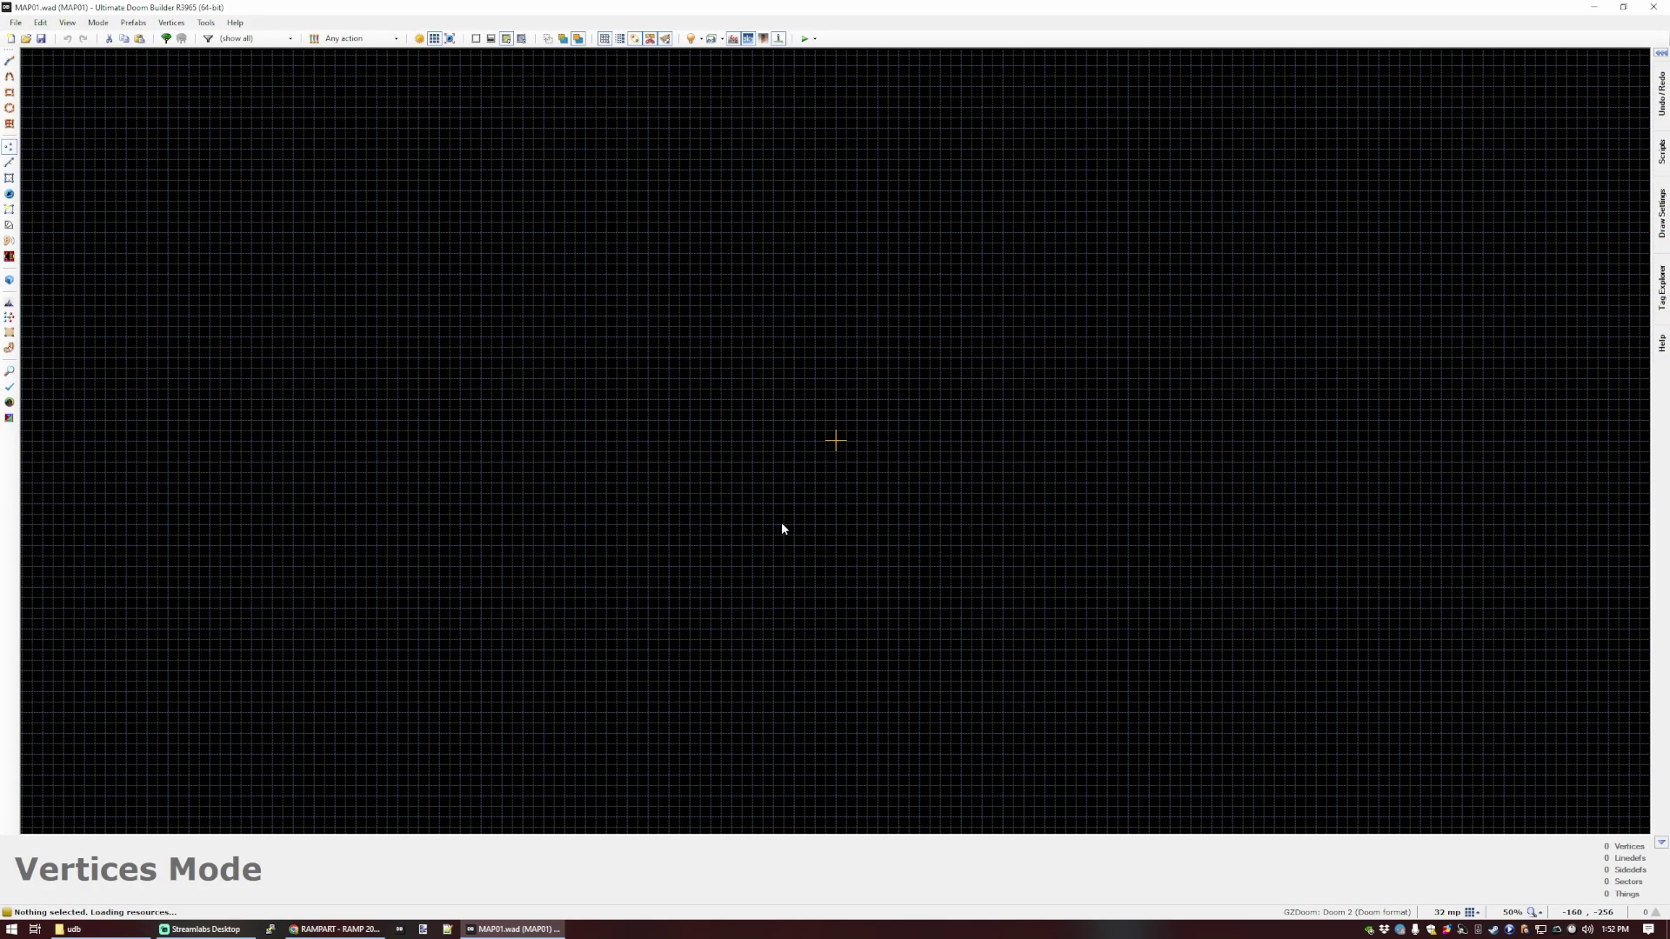
Draw a closed five-sided room sector.
key(d)
click(897, 285)
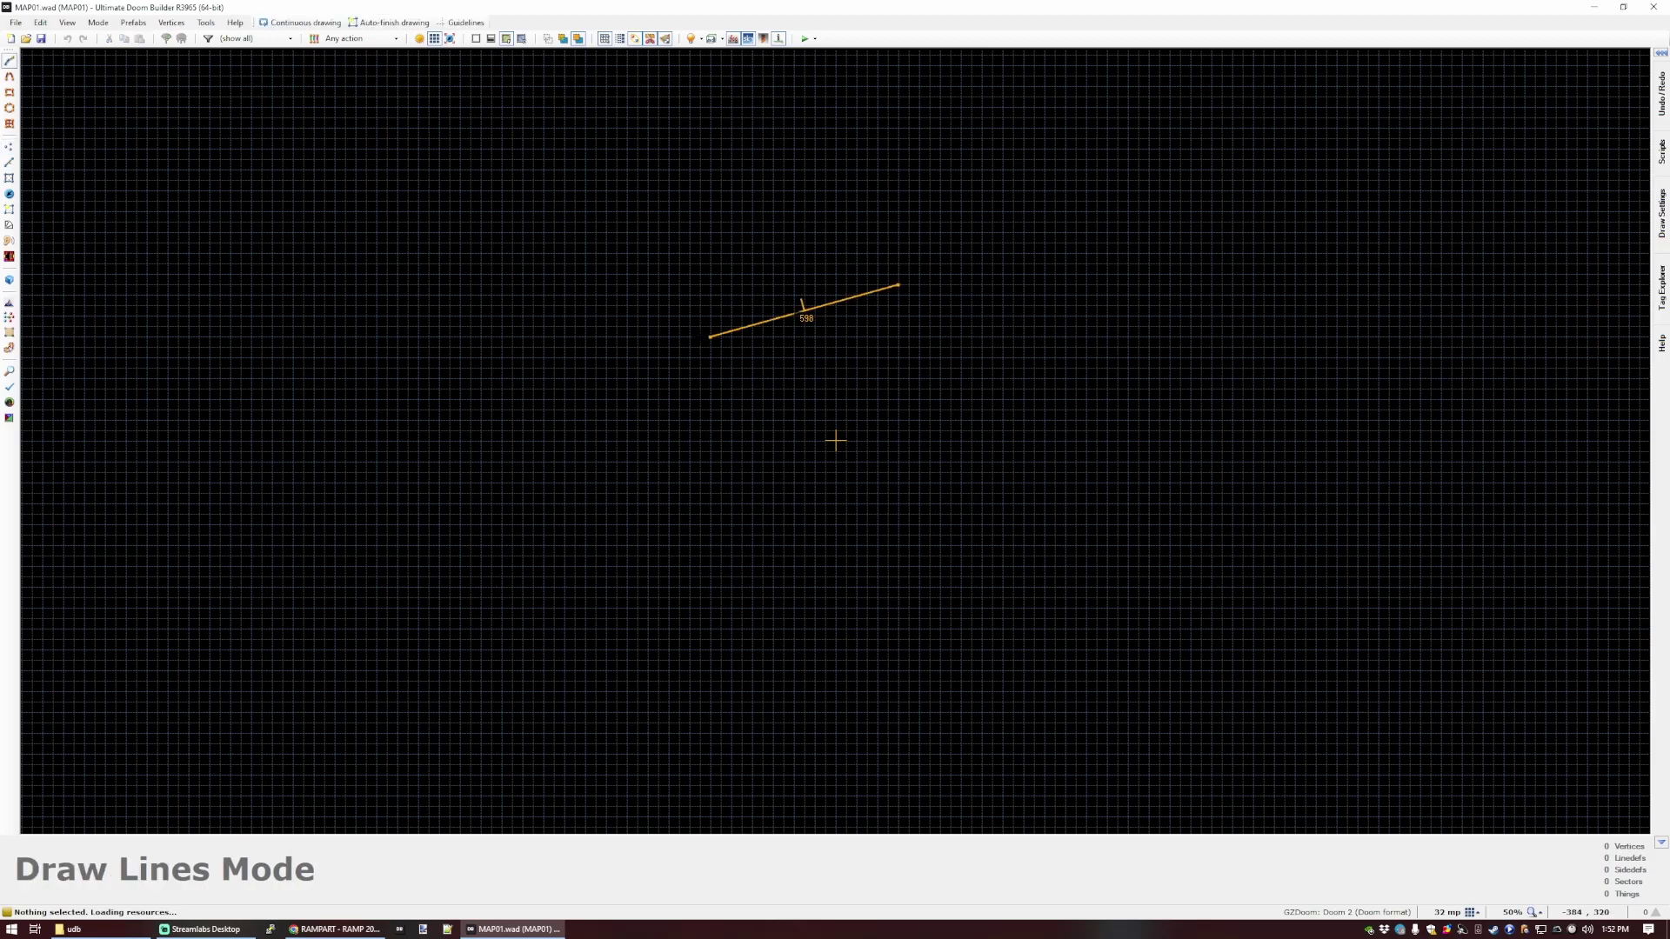
click(658, 337)
click(616, 619)
click(857, 691)
click(1128, 504)
click(897, 285)
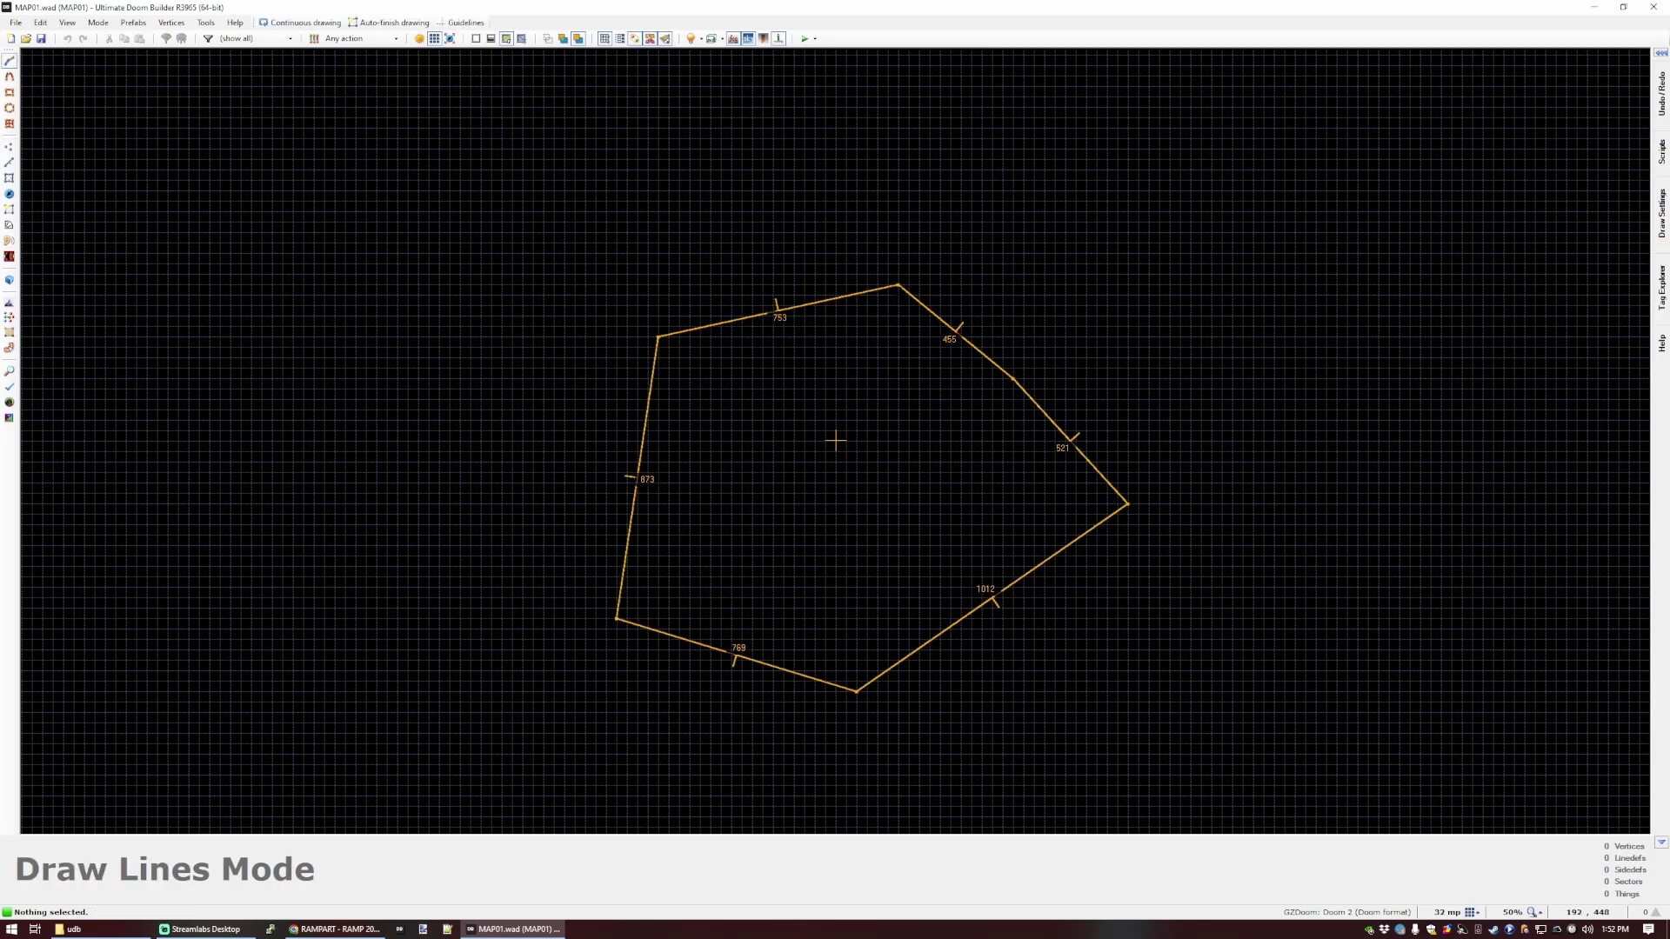
Draw a bent dividing line from the top edge to the bottom edge, splitting the room.
key(d)
click(706, 327)
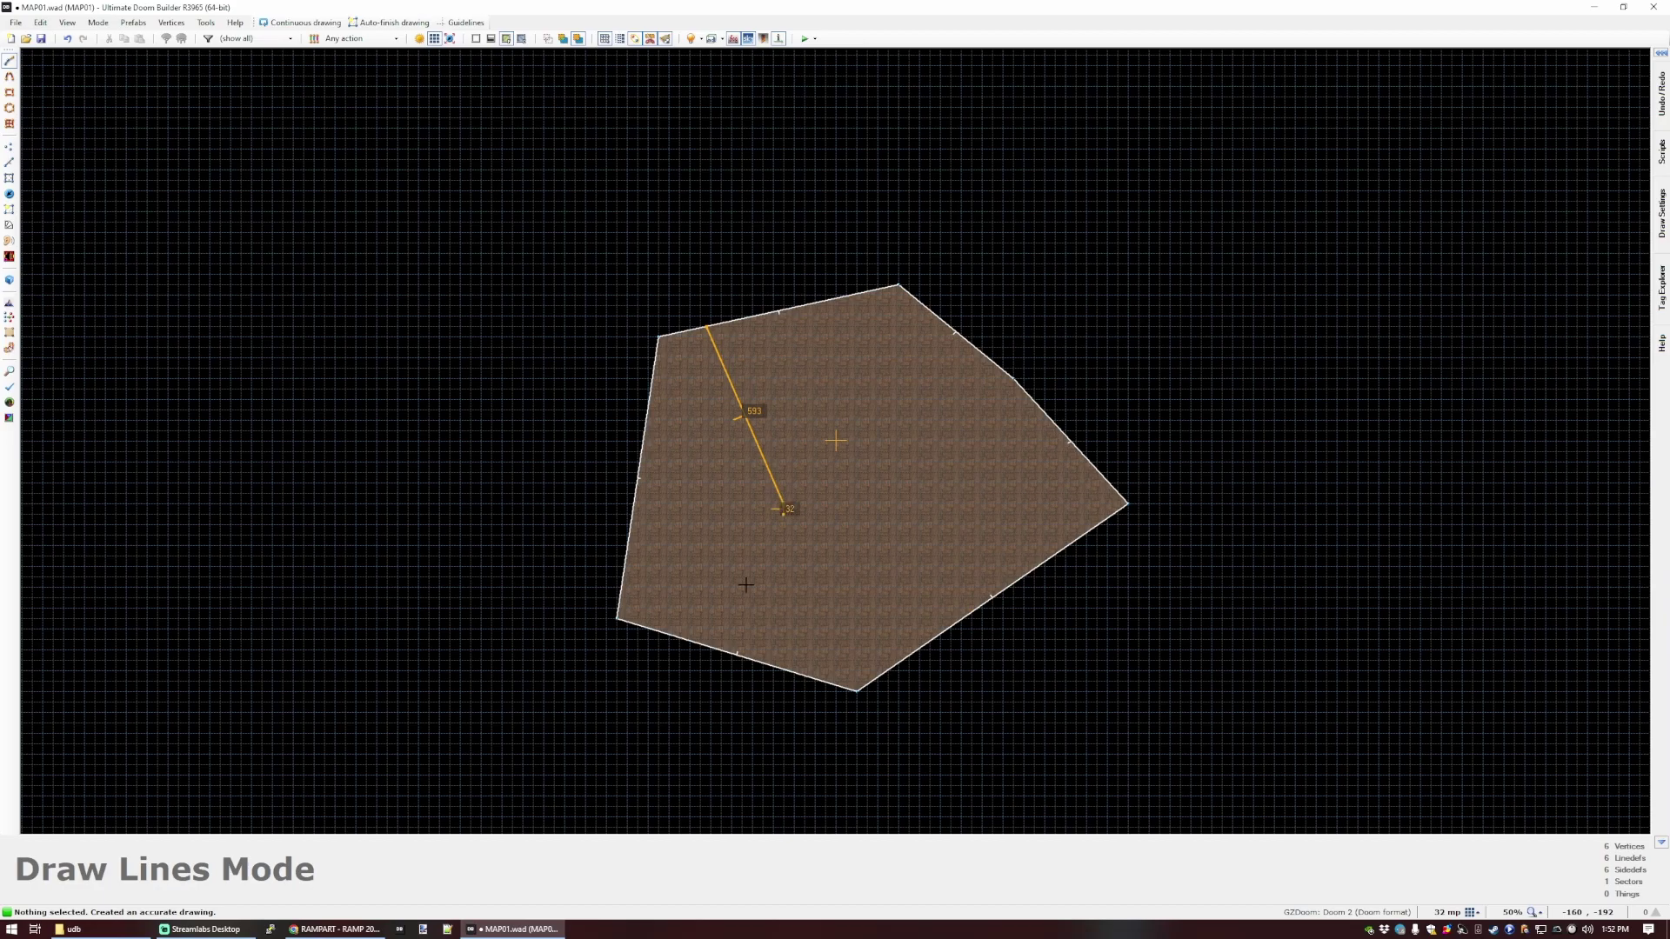
click(782, 502)
click(689, 640)
Place a Player 1 start near the room's bottom and view the room in 3D.
key(t)
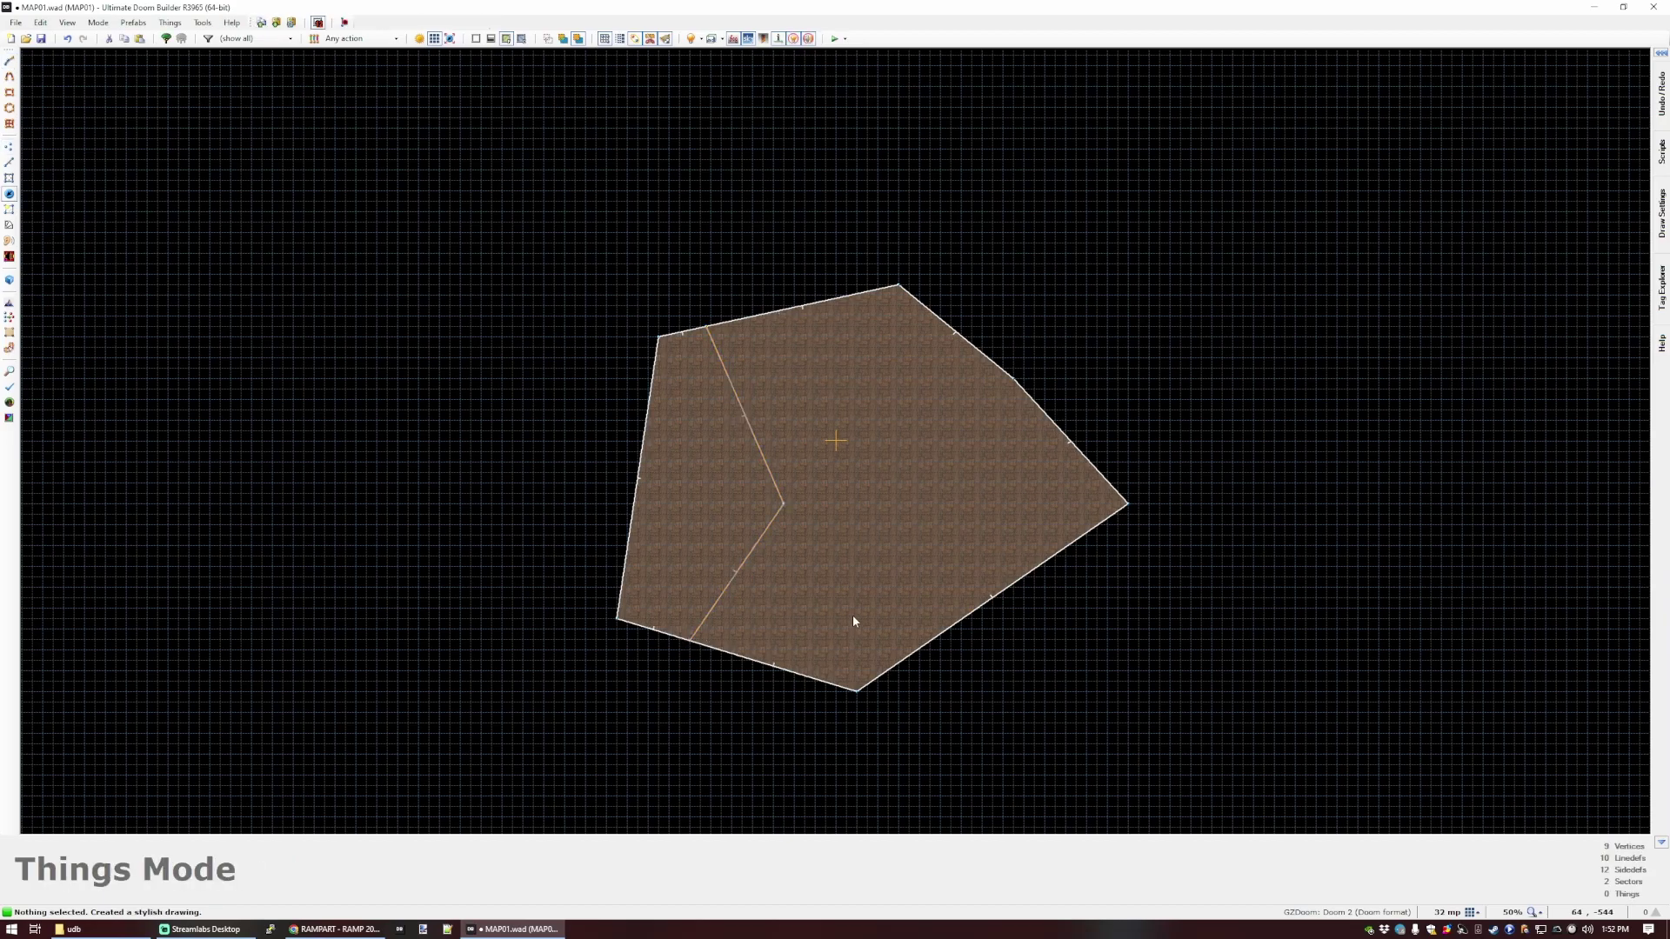
right_click(852, 615)
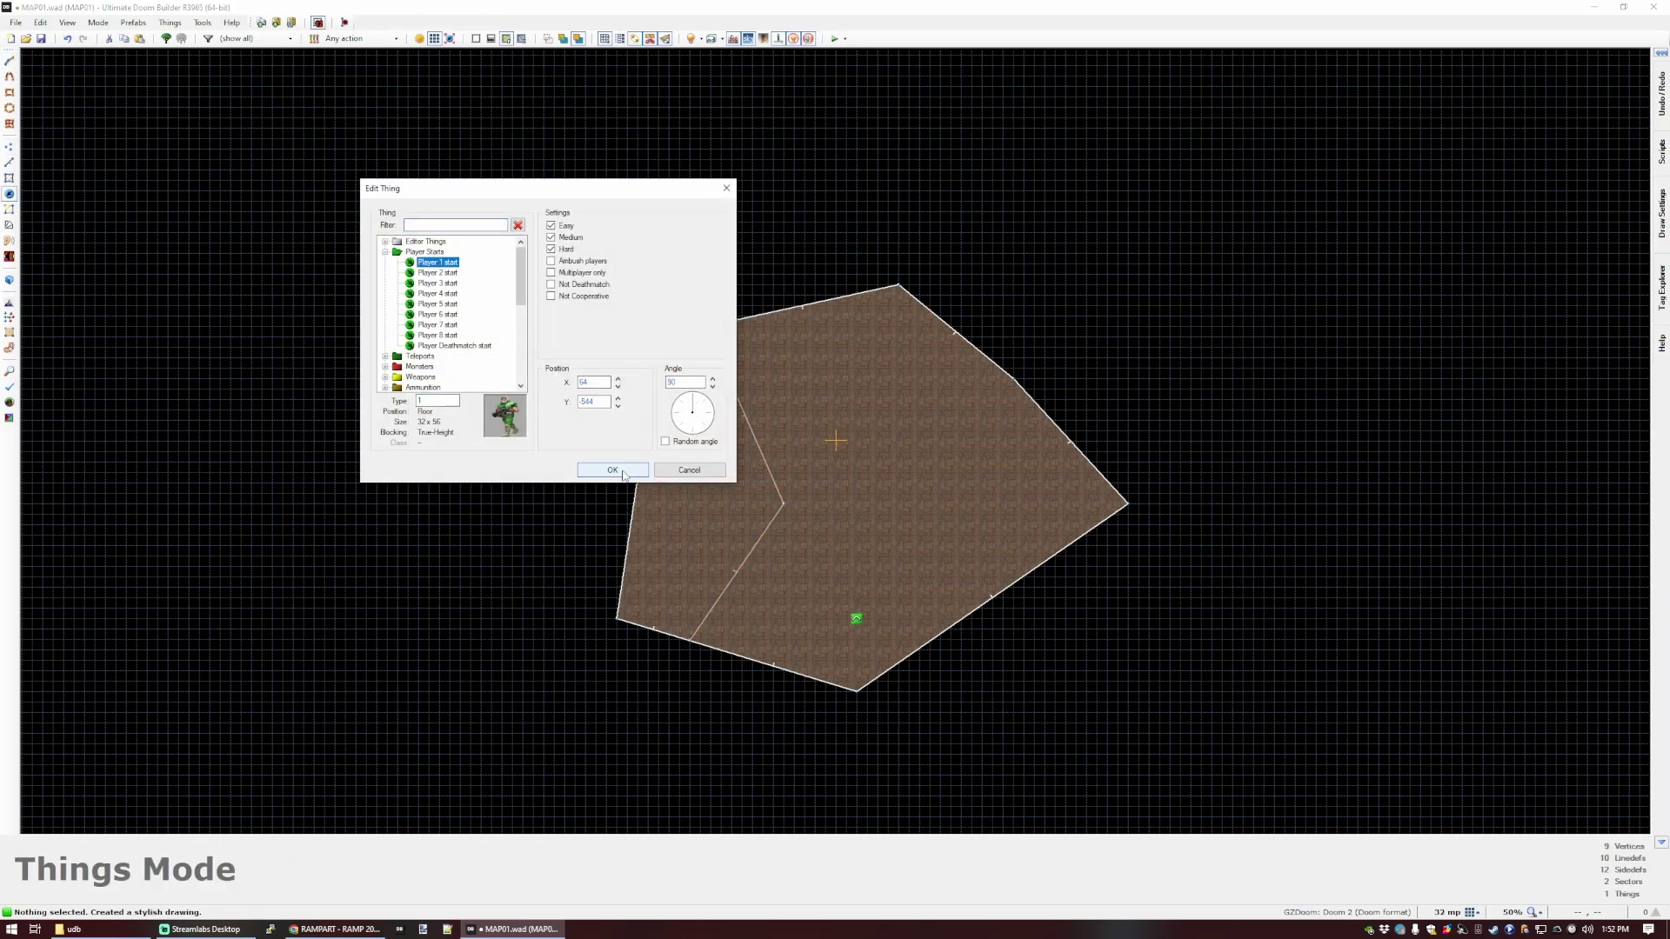
click(612, 469)
key(q)
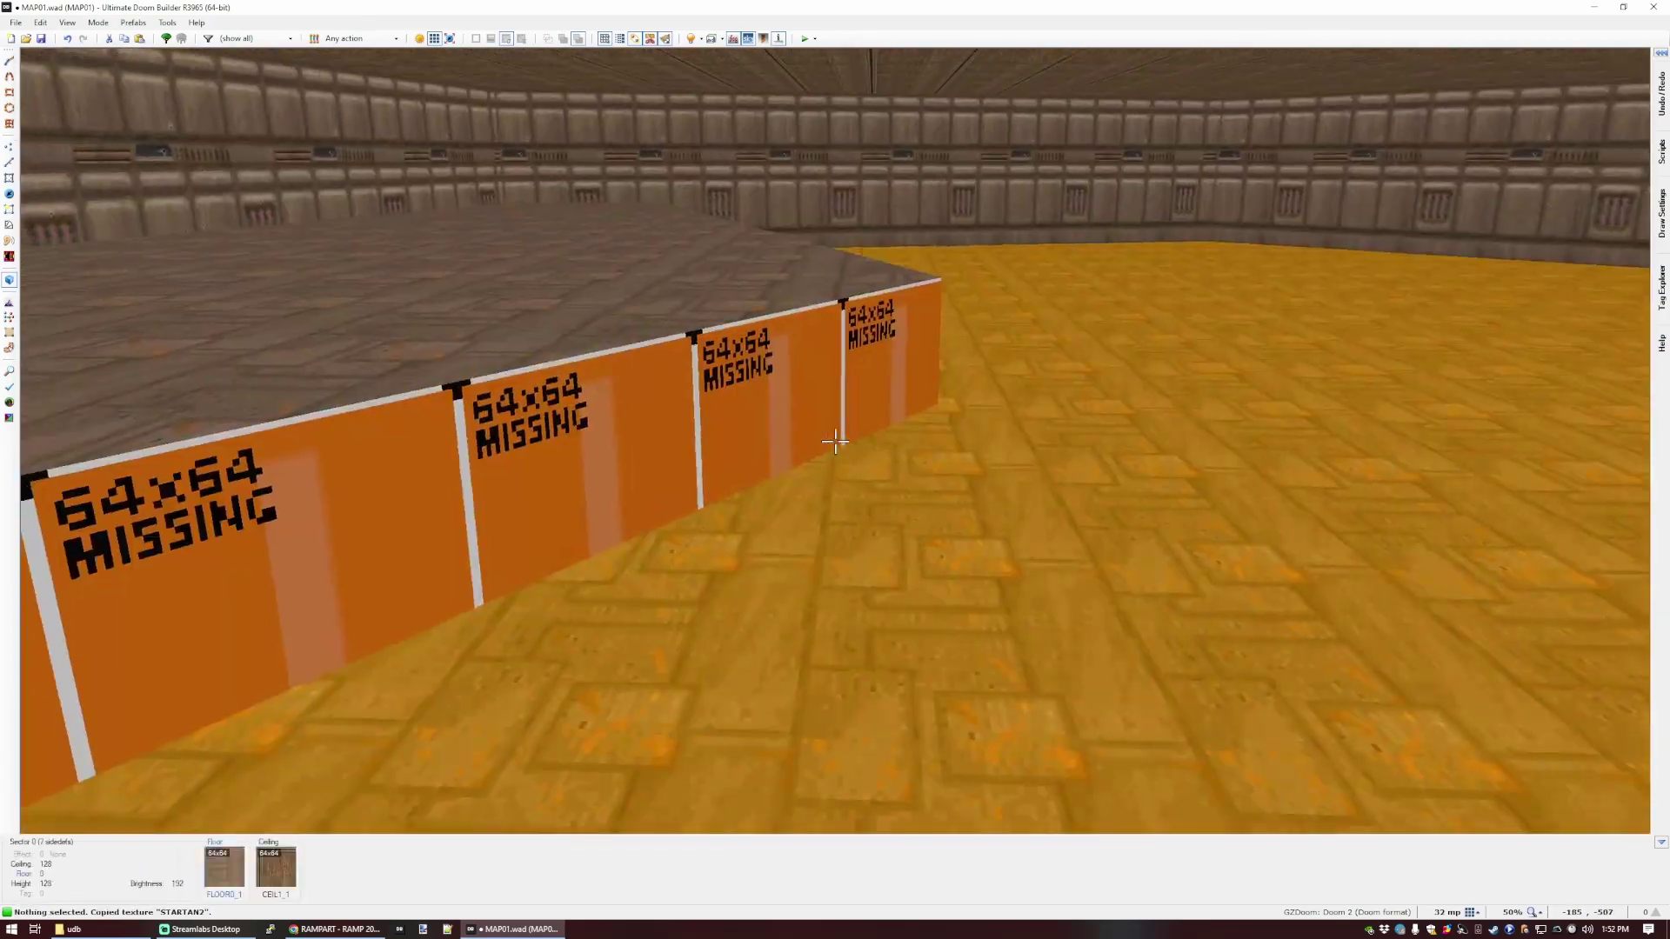
Flood-fill the walls with STARTAN2, texture the floor FLOOR0_1, and go back to 2D.
ctrl+shift+click(835, 442)
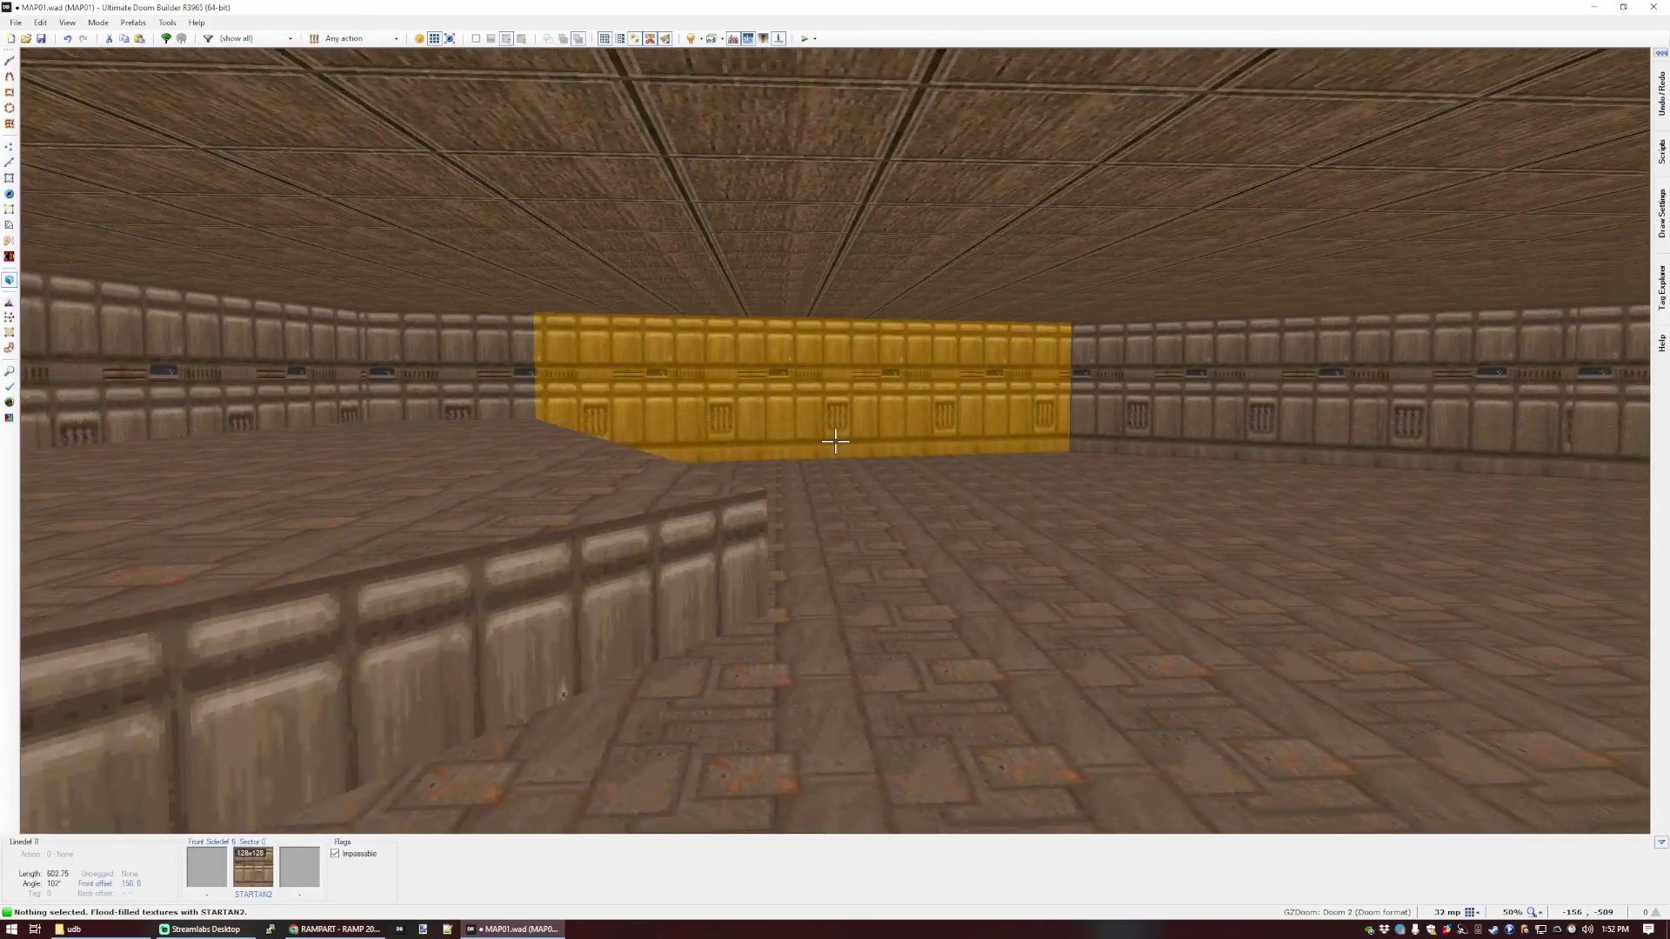
right_click(835, 442)
scroll(1098, 244, down, 5)
drag(1098, 243, 1111, 400)
scroll(712, 414, down, 4)
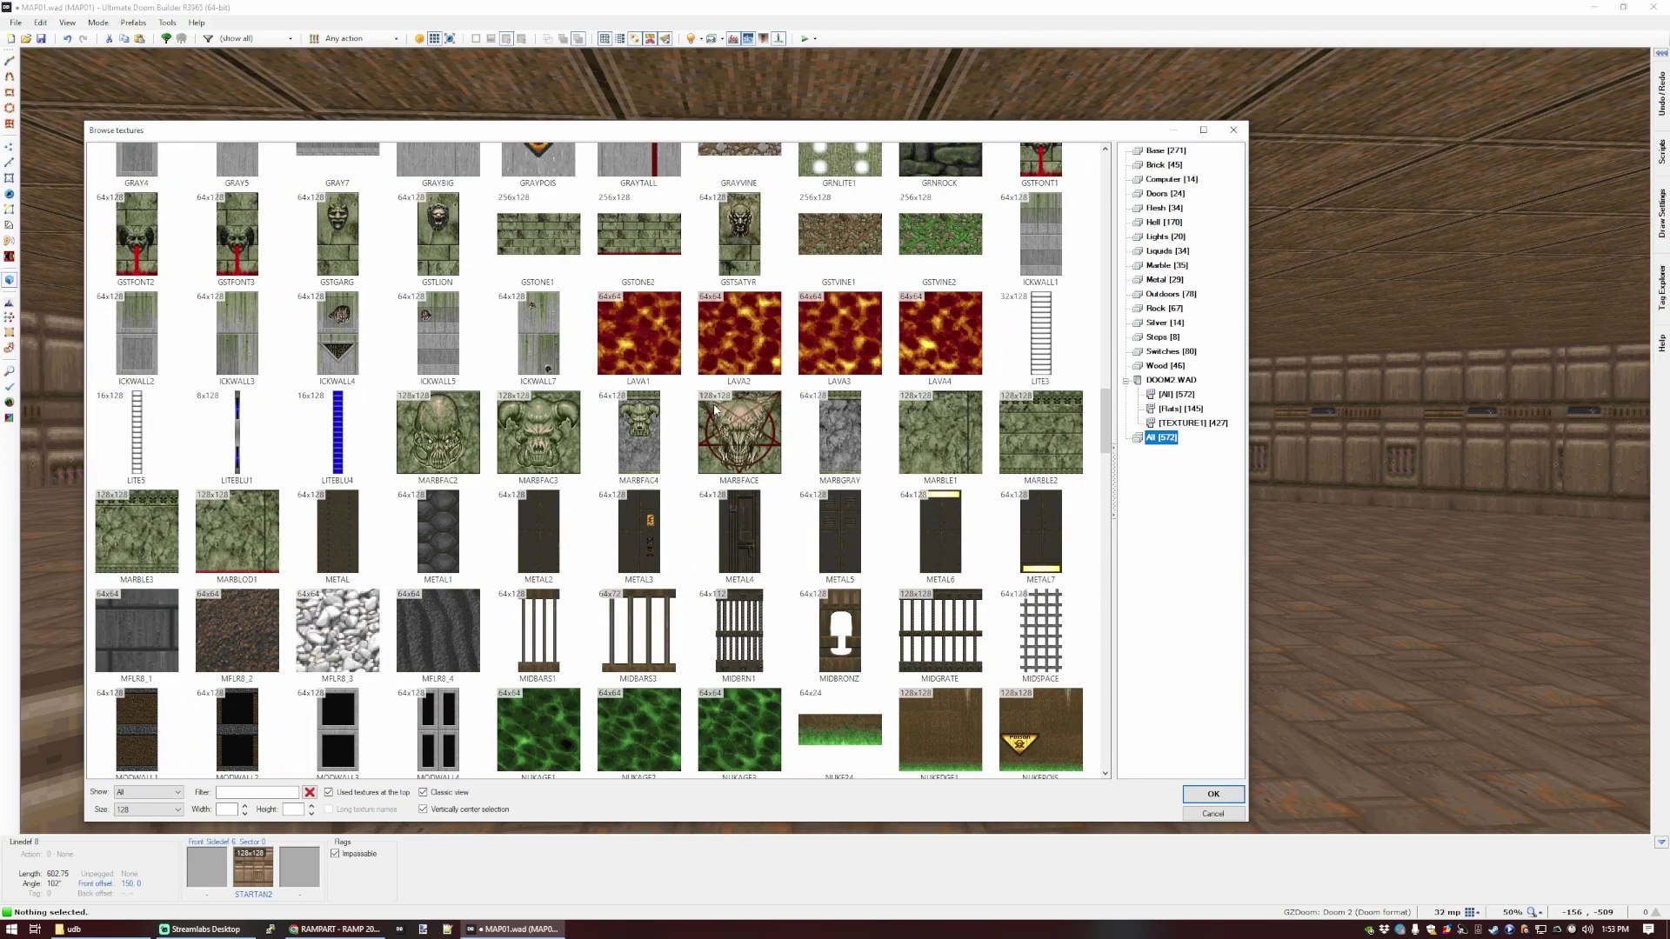
scroll(715, 412, up, 7)
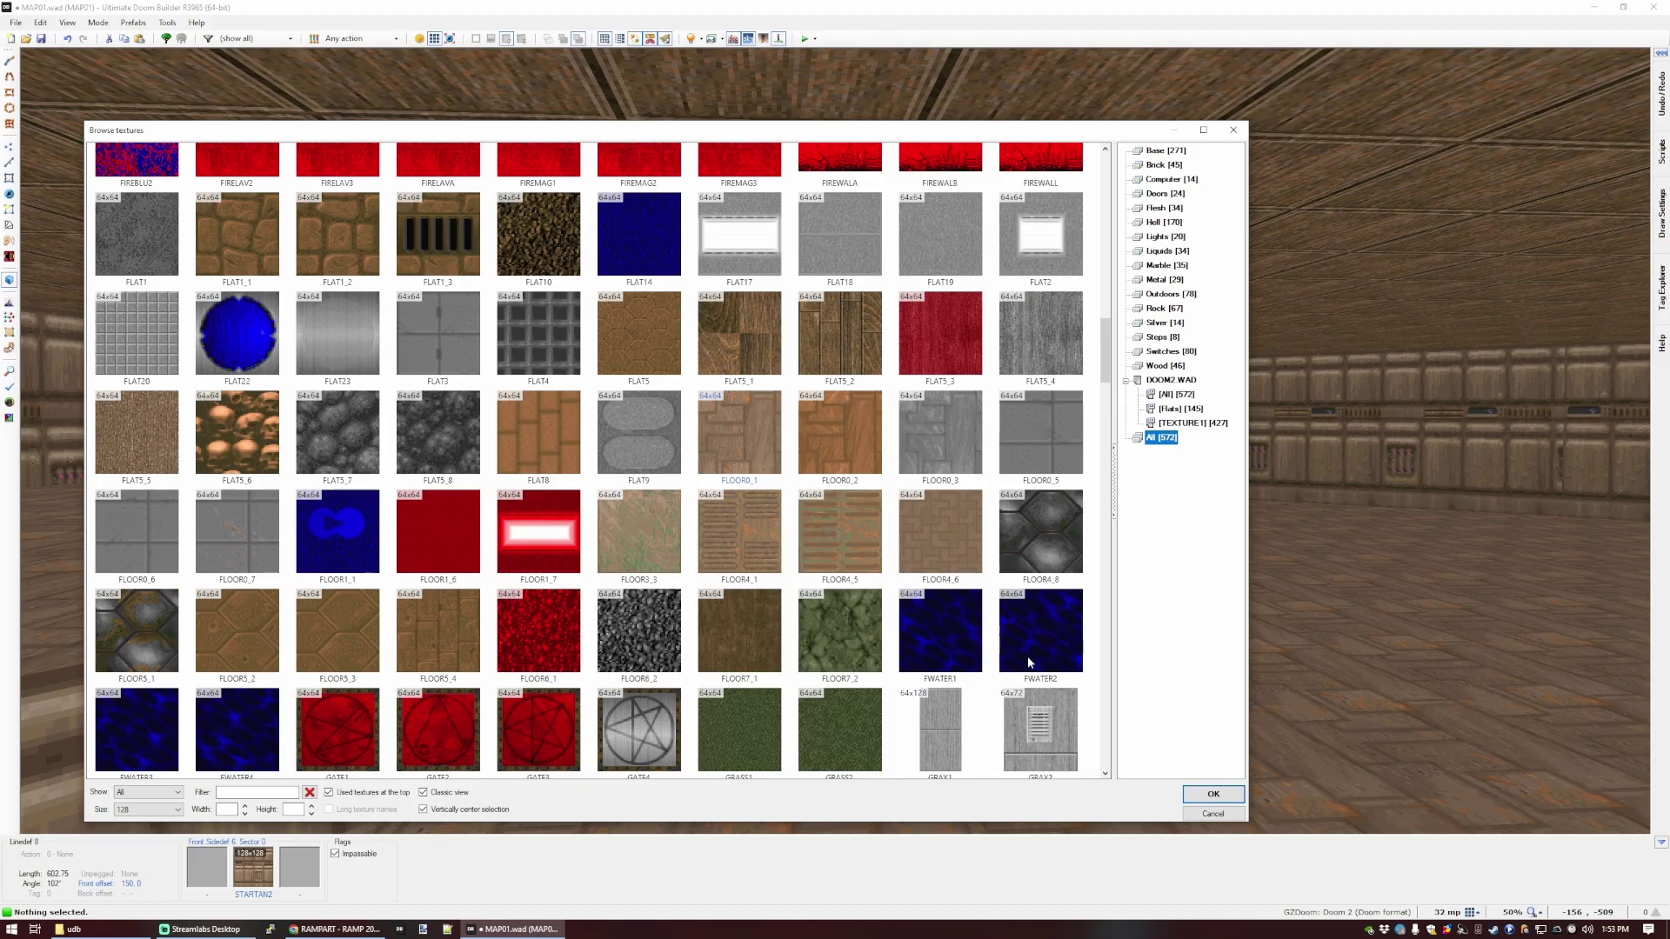
click(1192, 793)
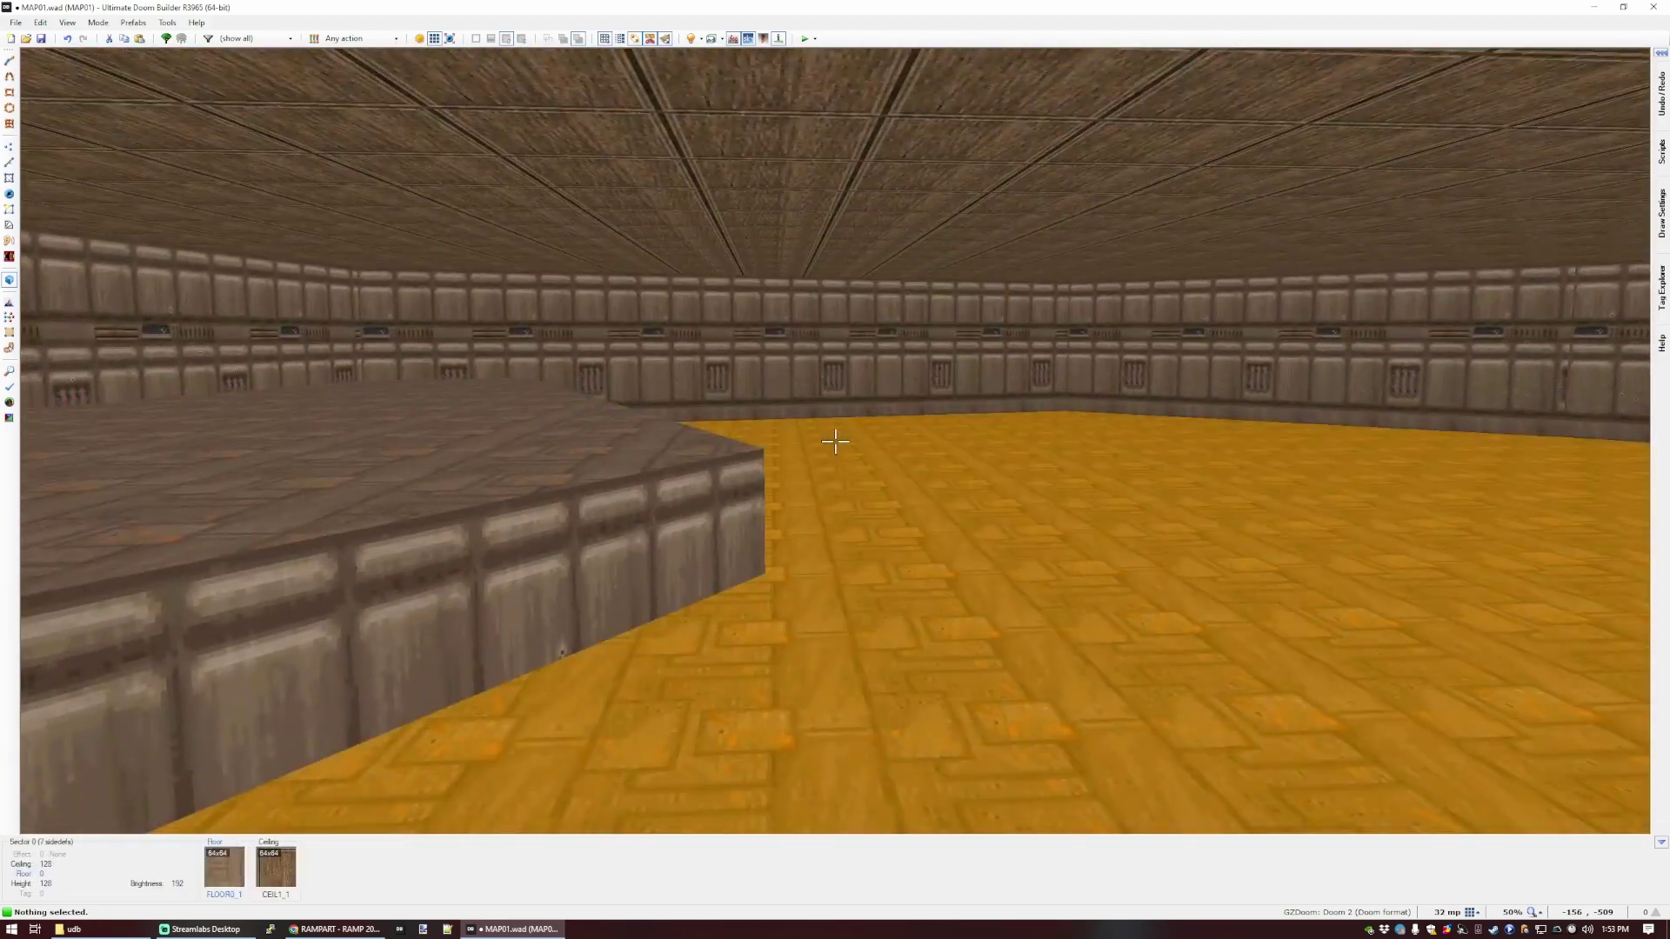
key(t)
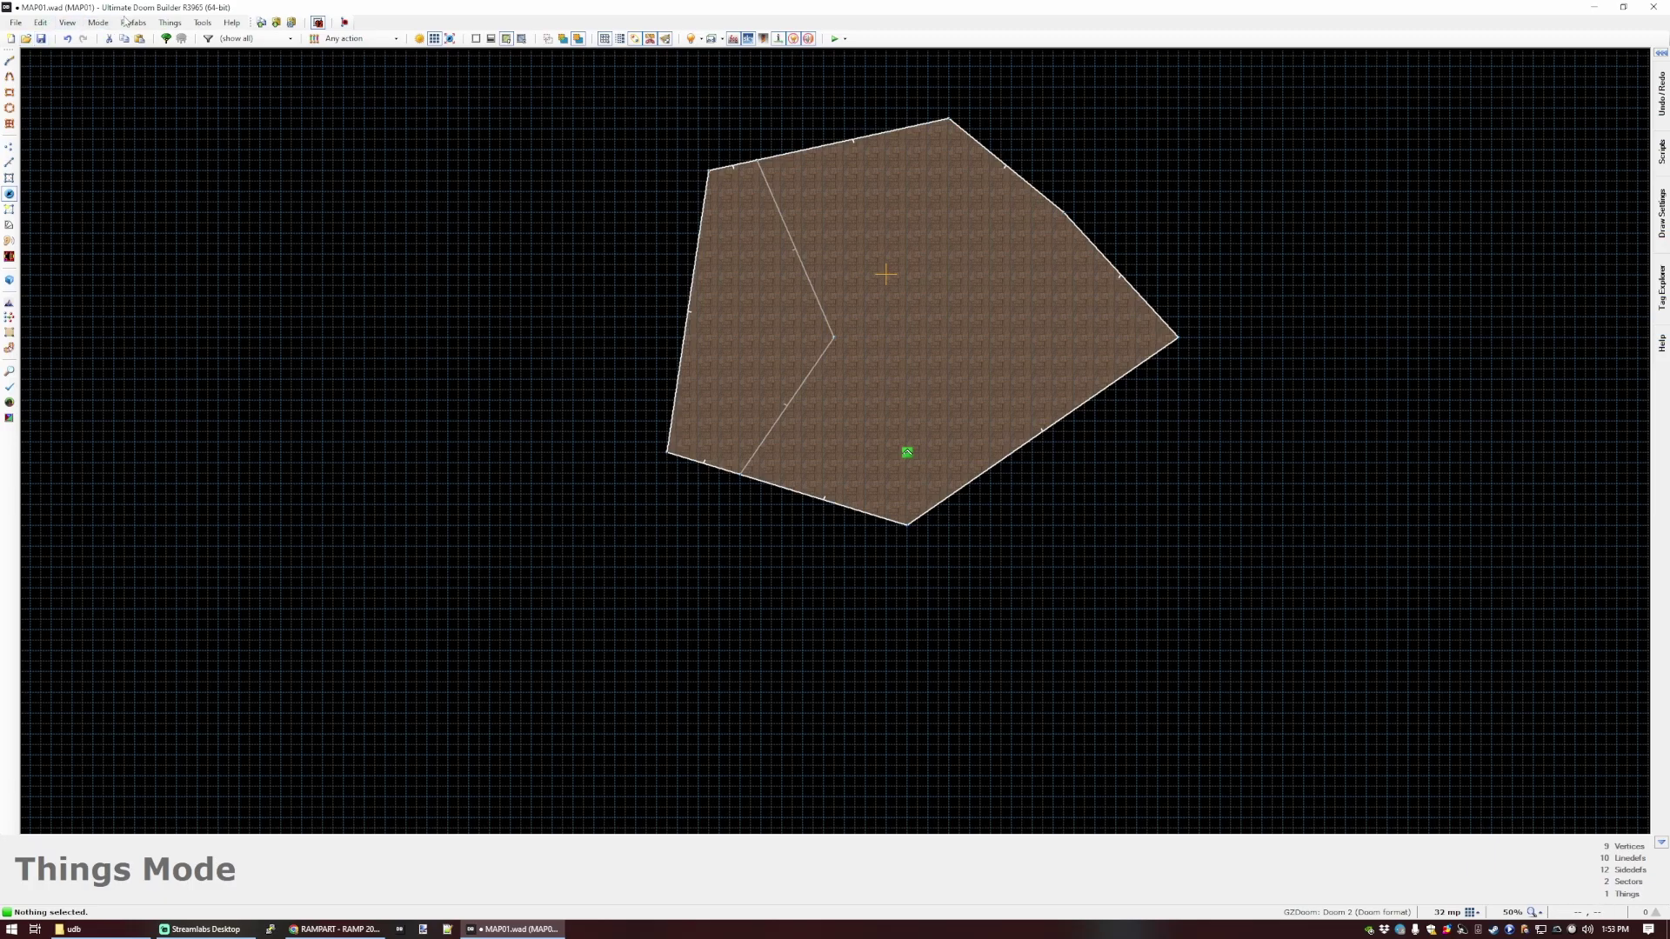
Add 32in24-15_tex_v2.wad from the resources folder as a configuration resource.
click(202, 23)
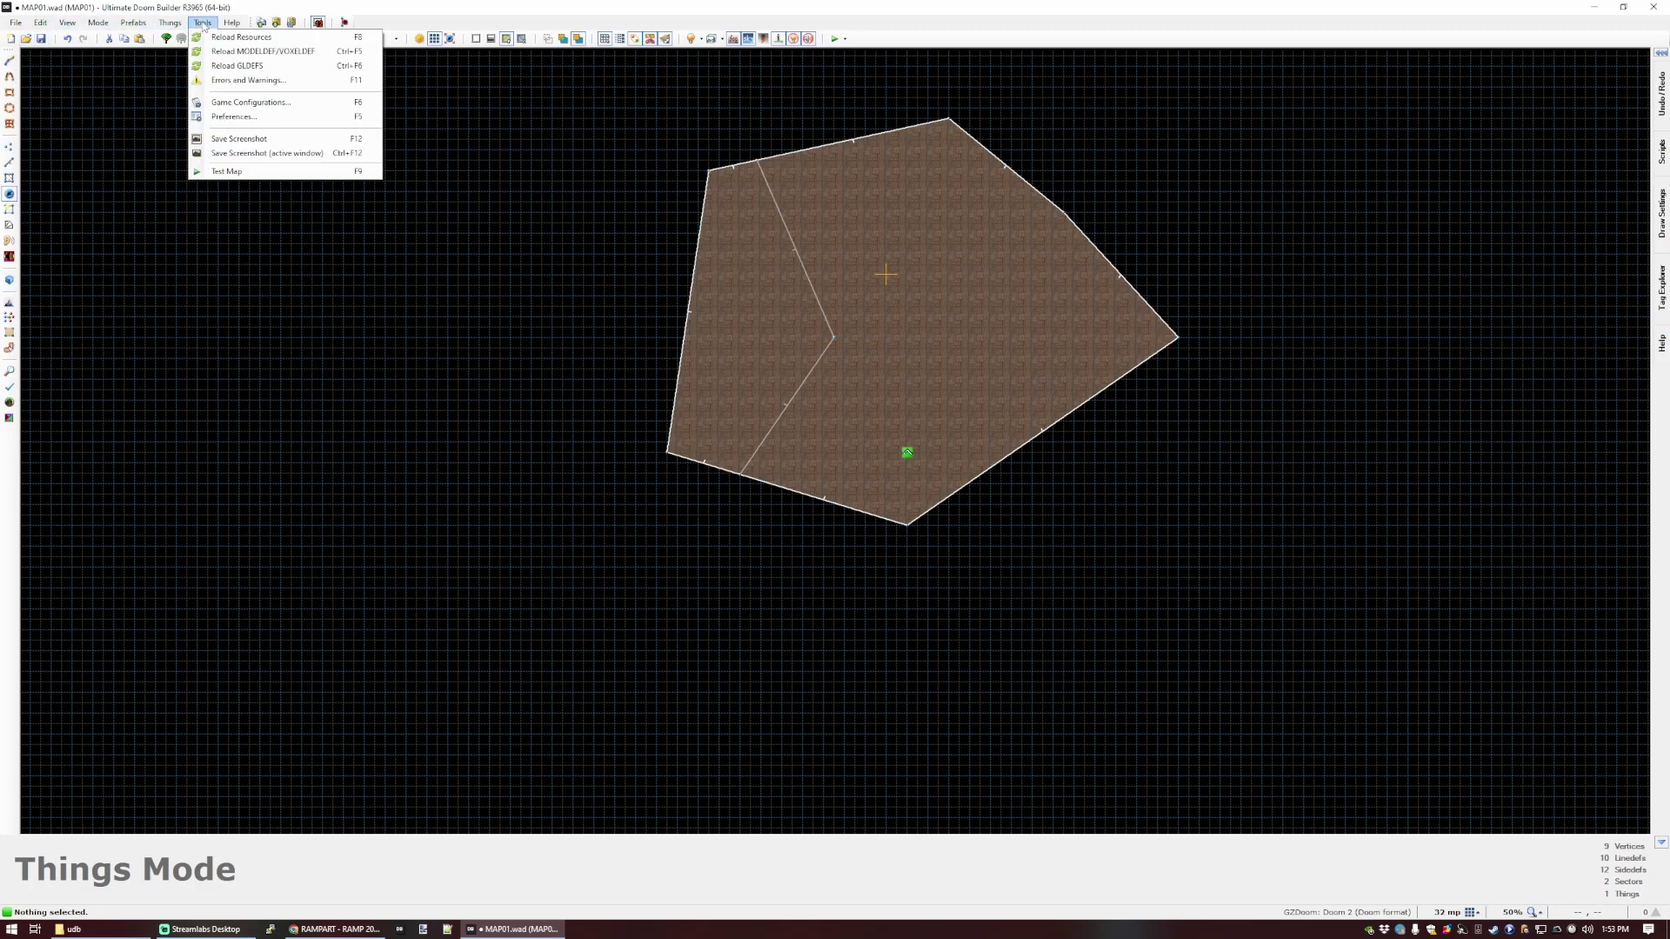
click(250, 102)
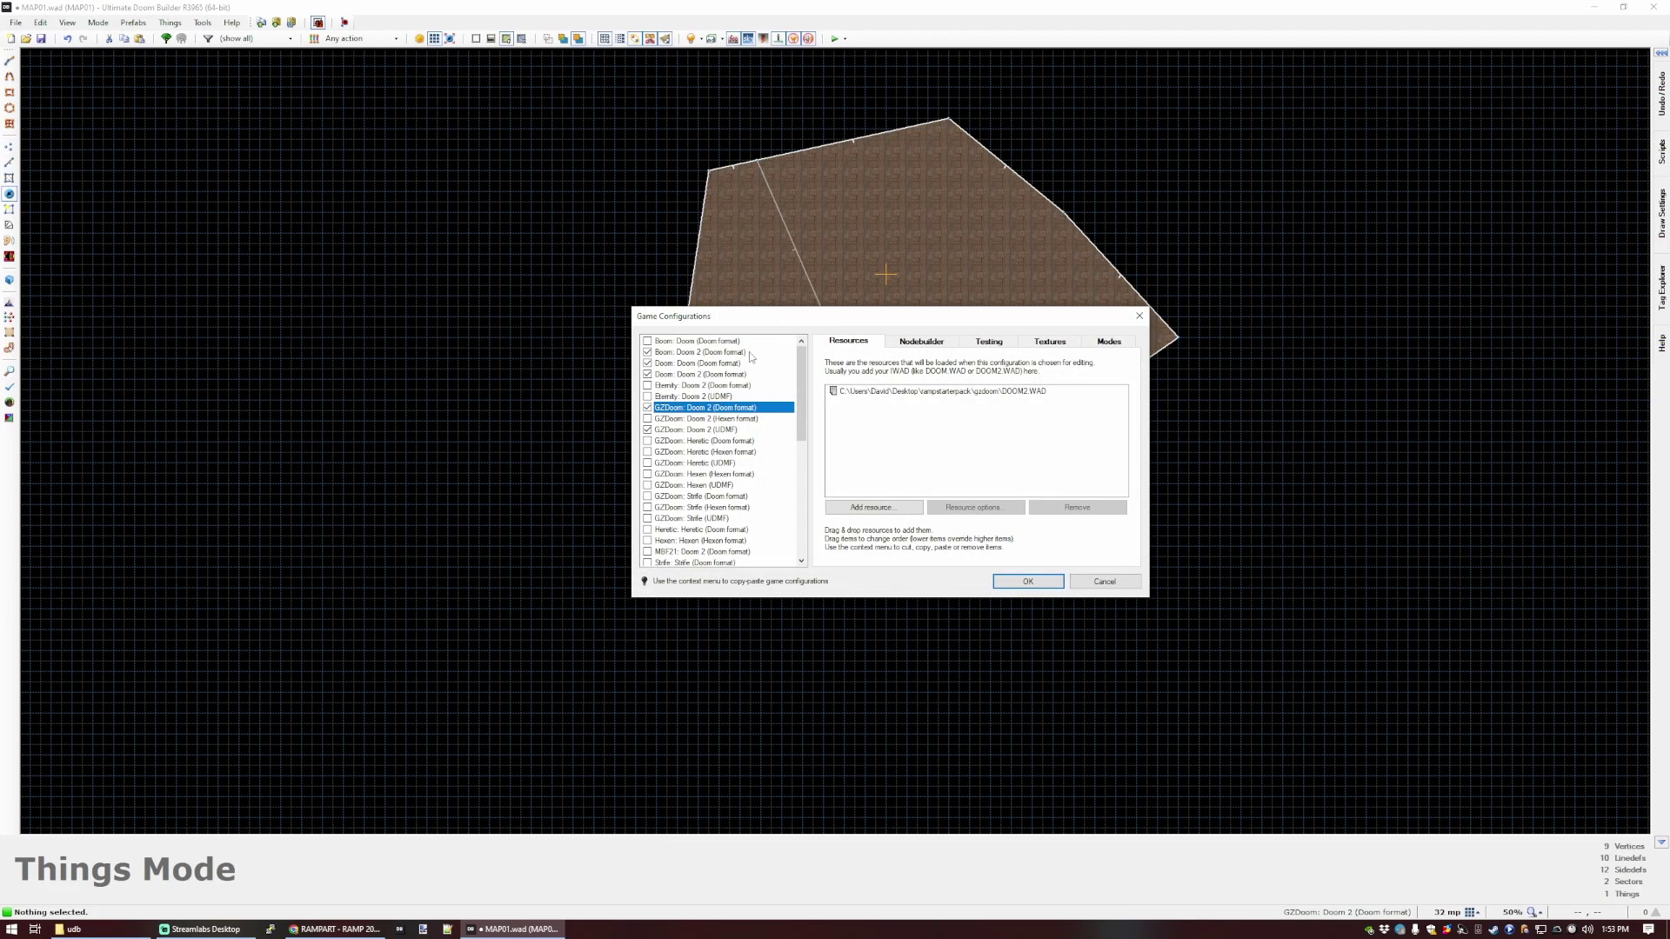
click(873, 508)
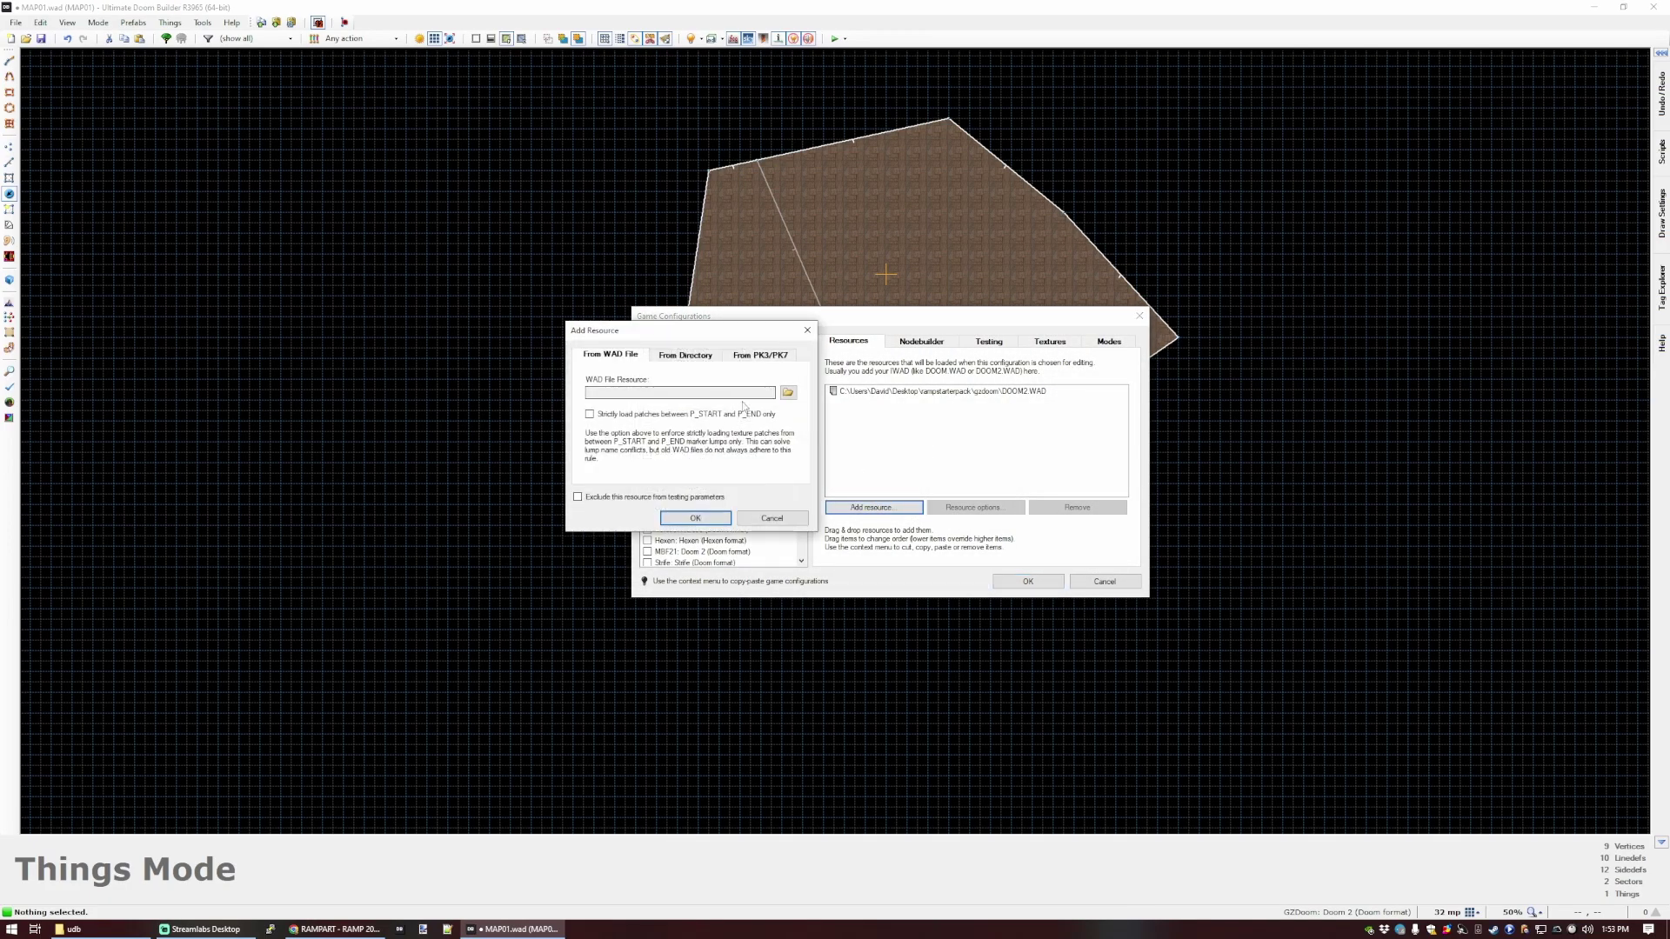
click(787, 392)
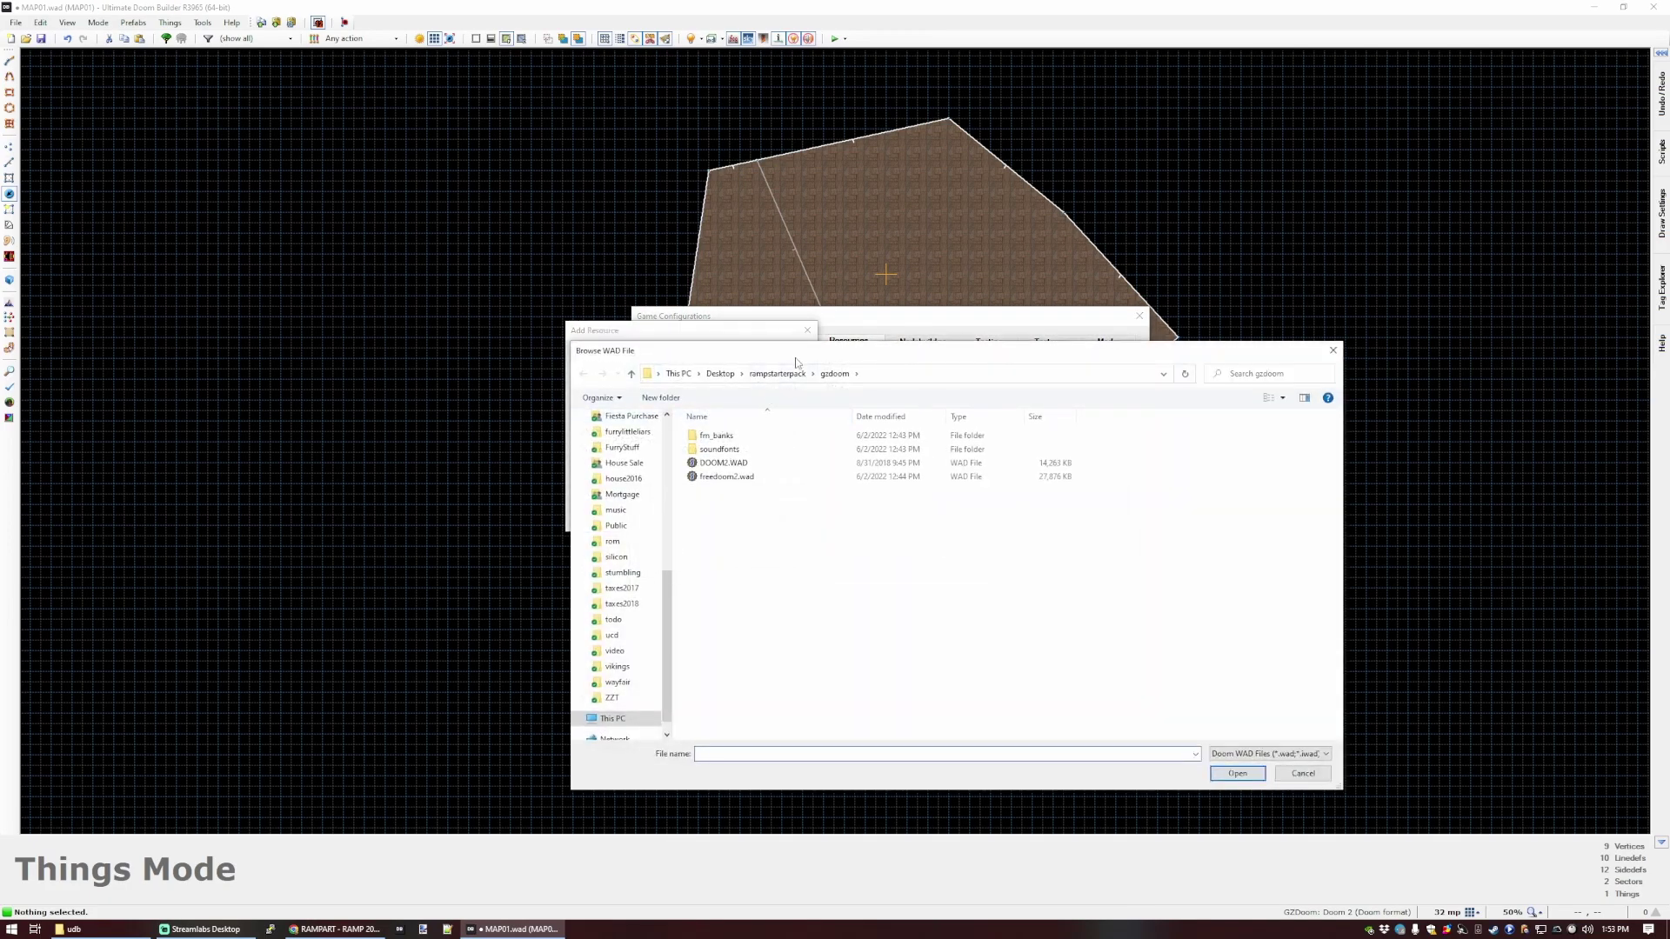
click(798, 363)
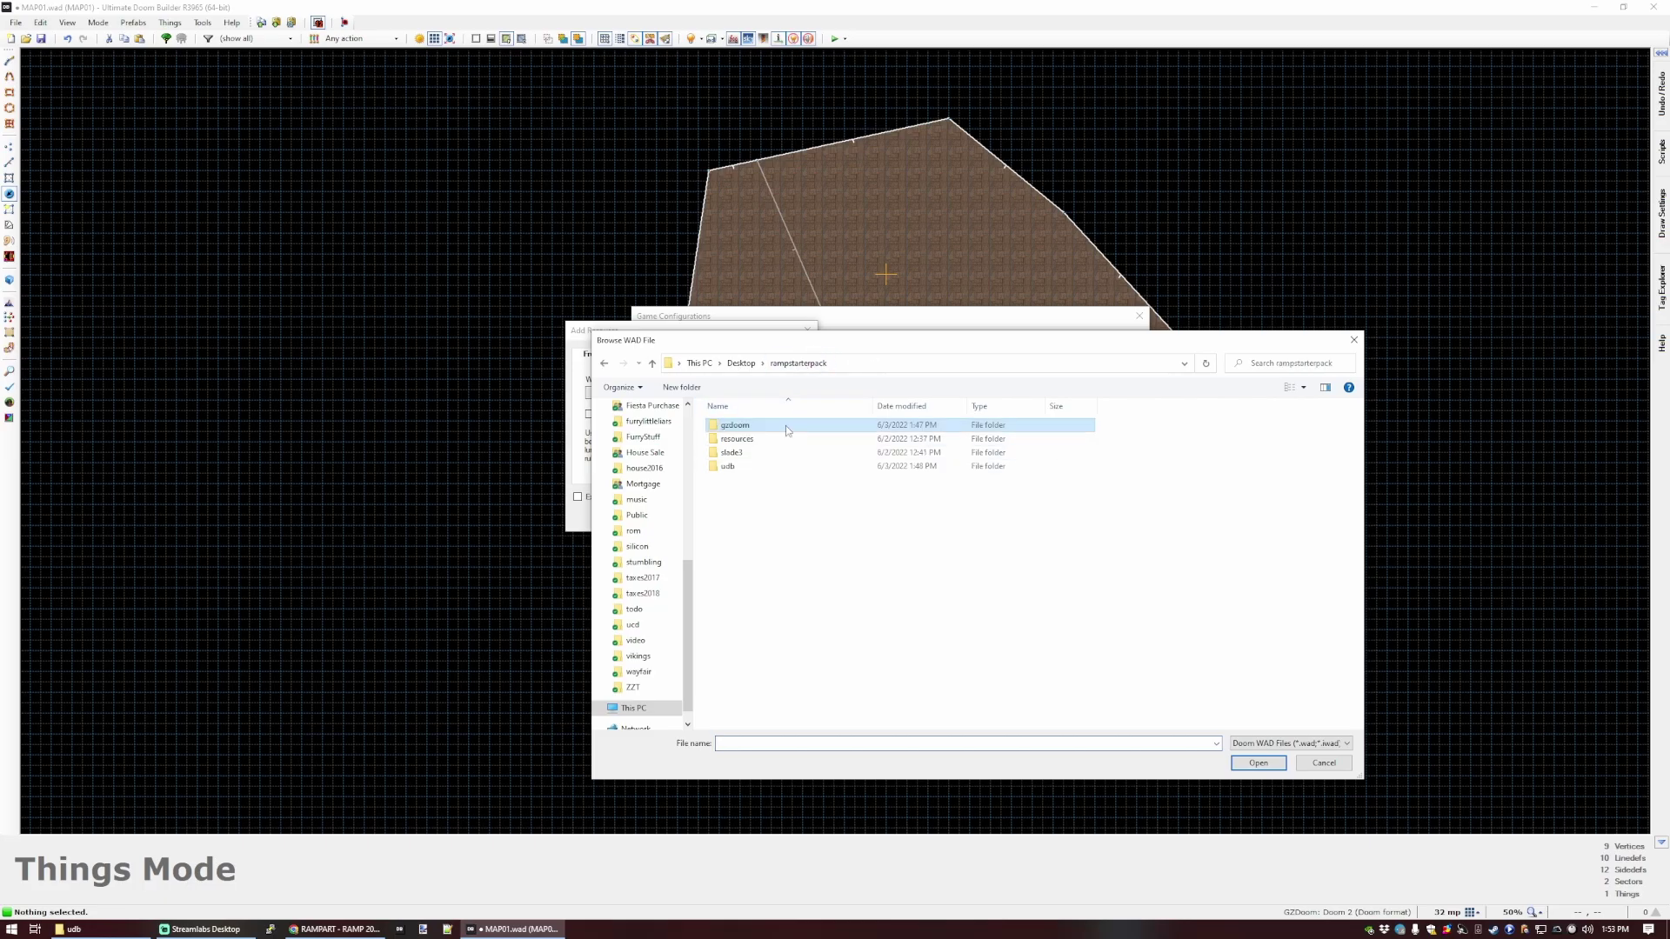
double_click(767, 438)
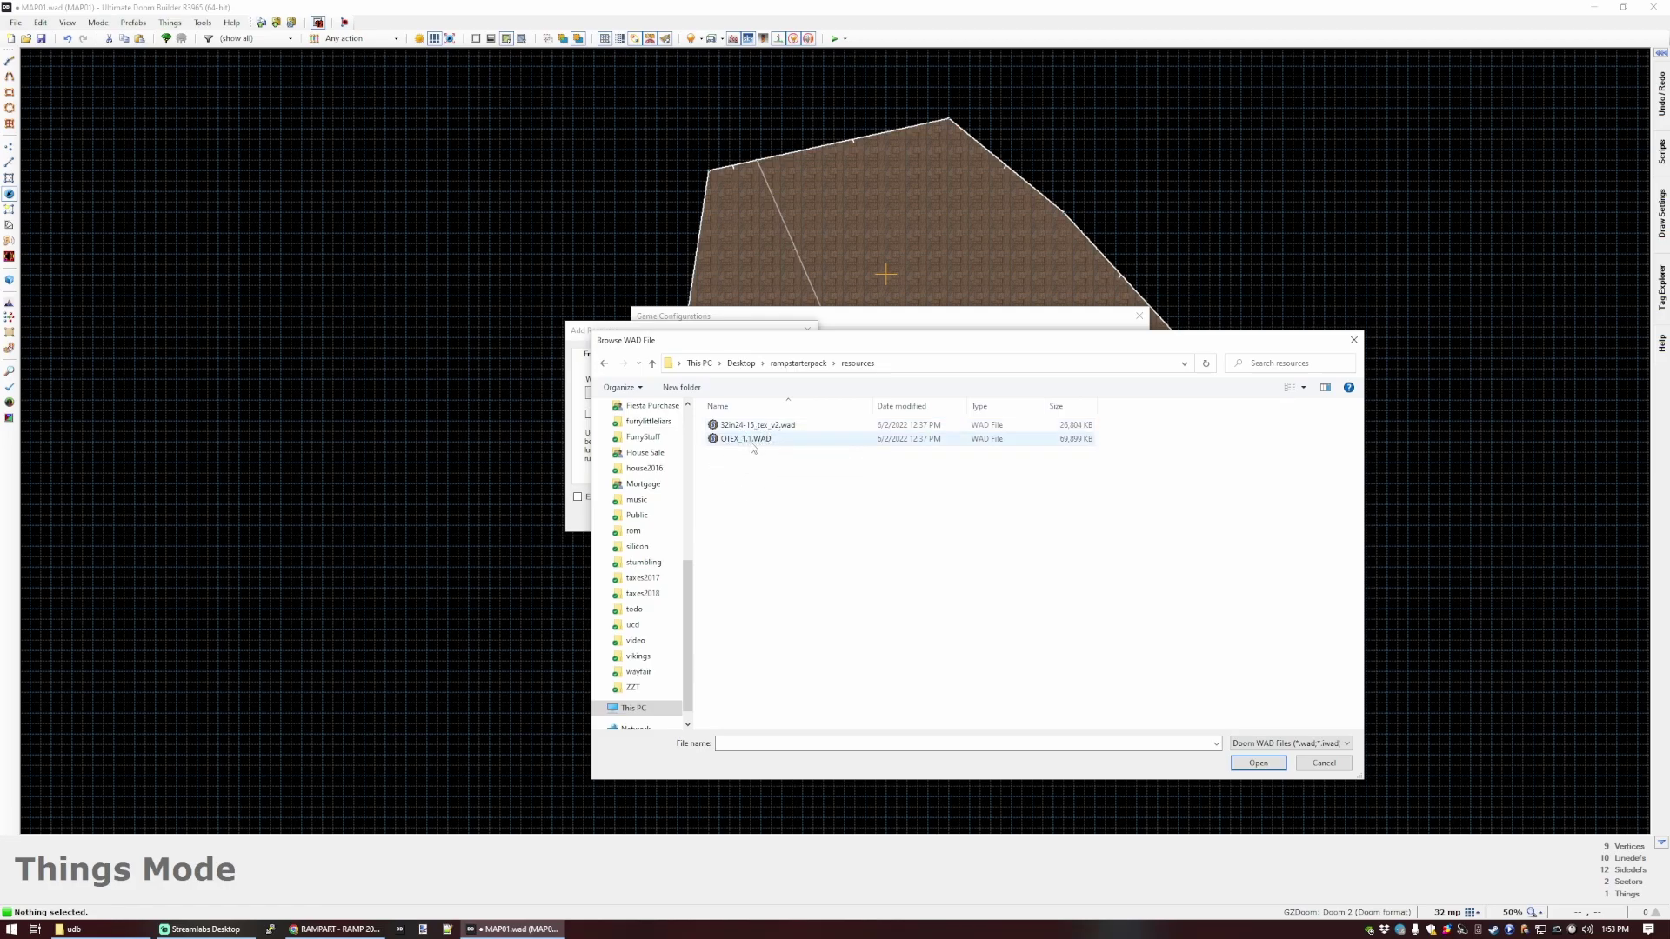
click(753, 426)
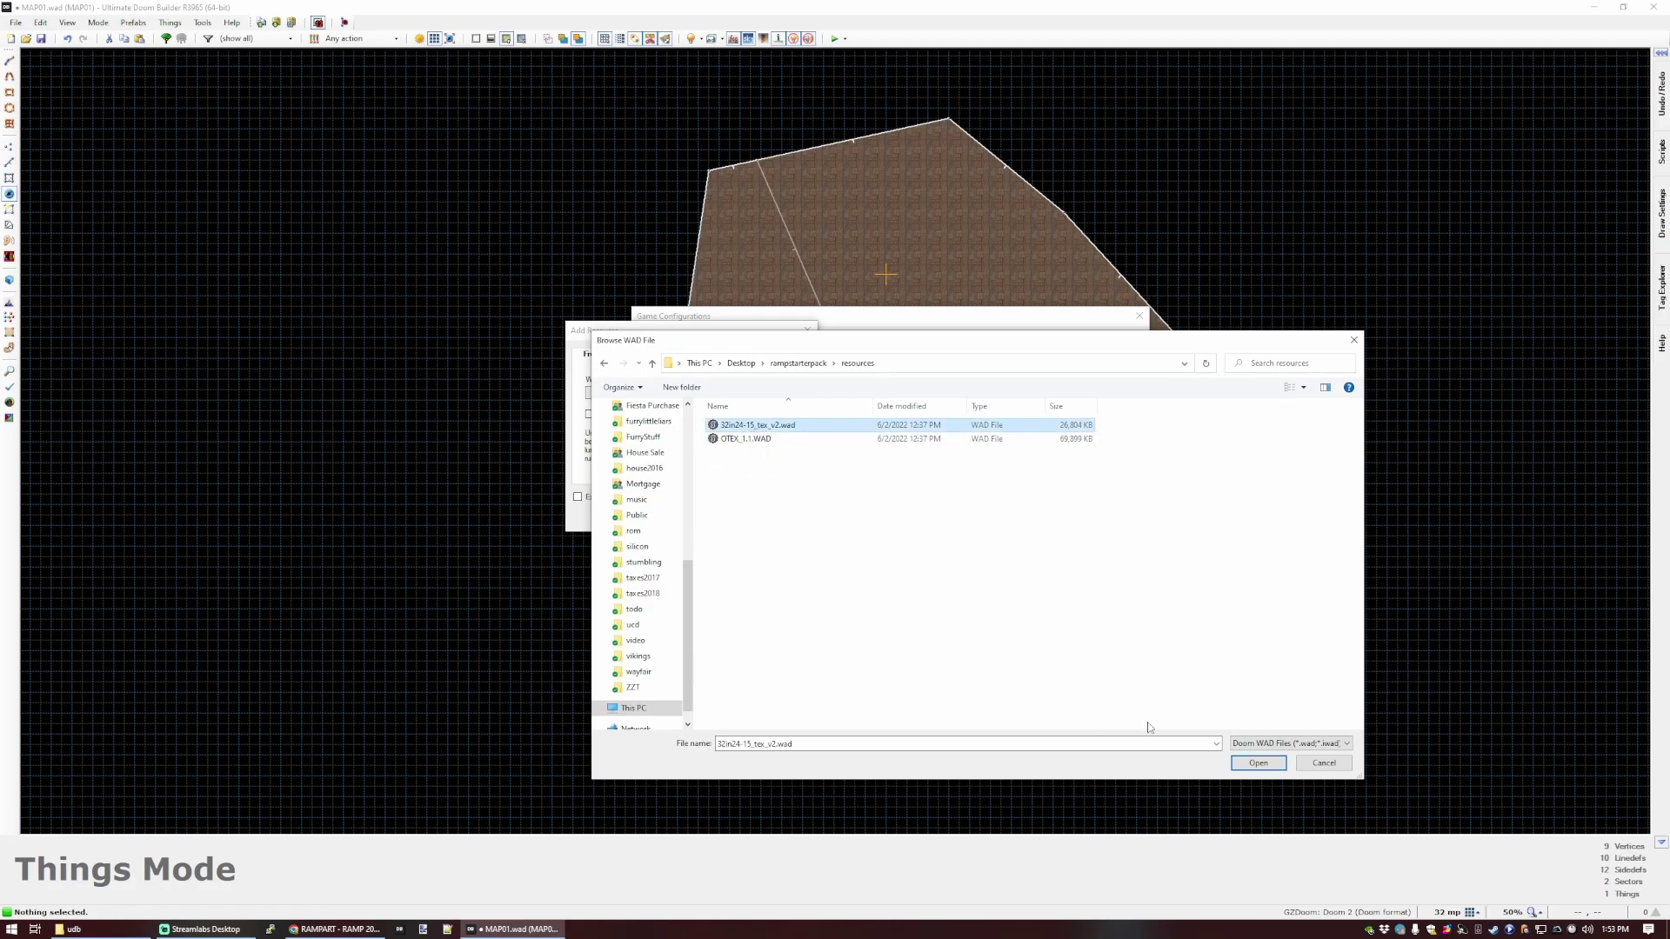
click(1258, 762)
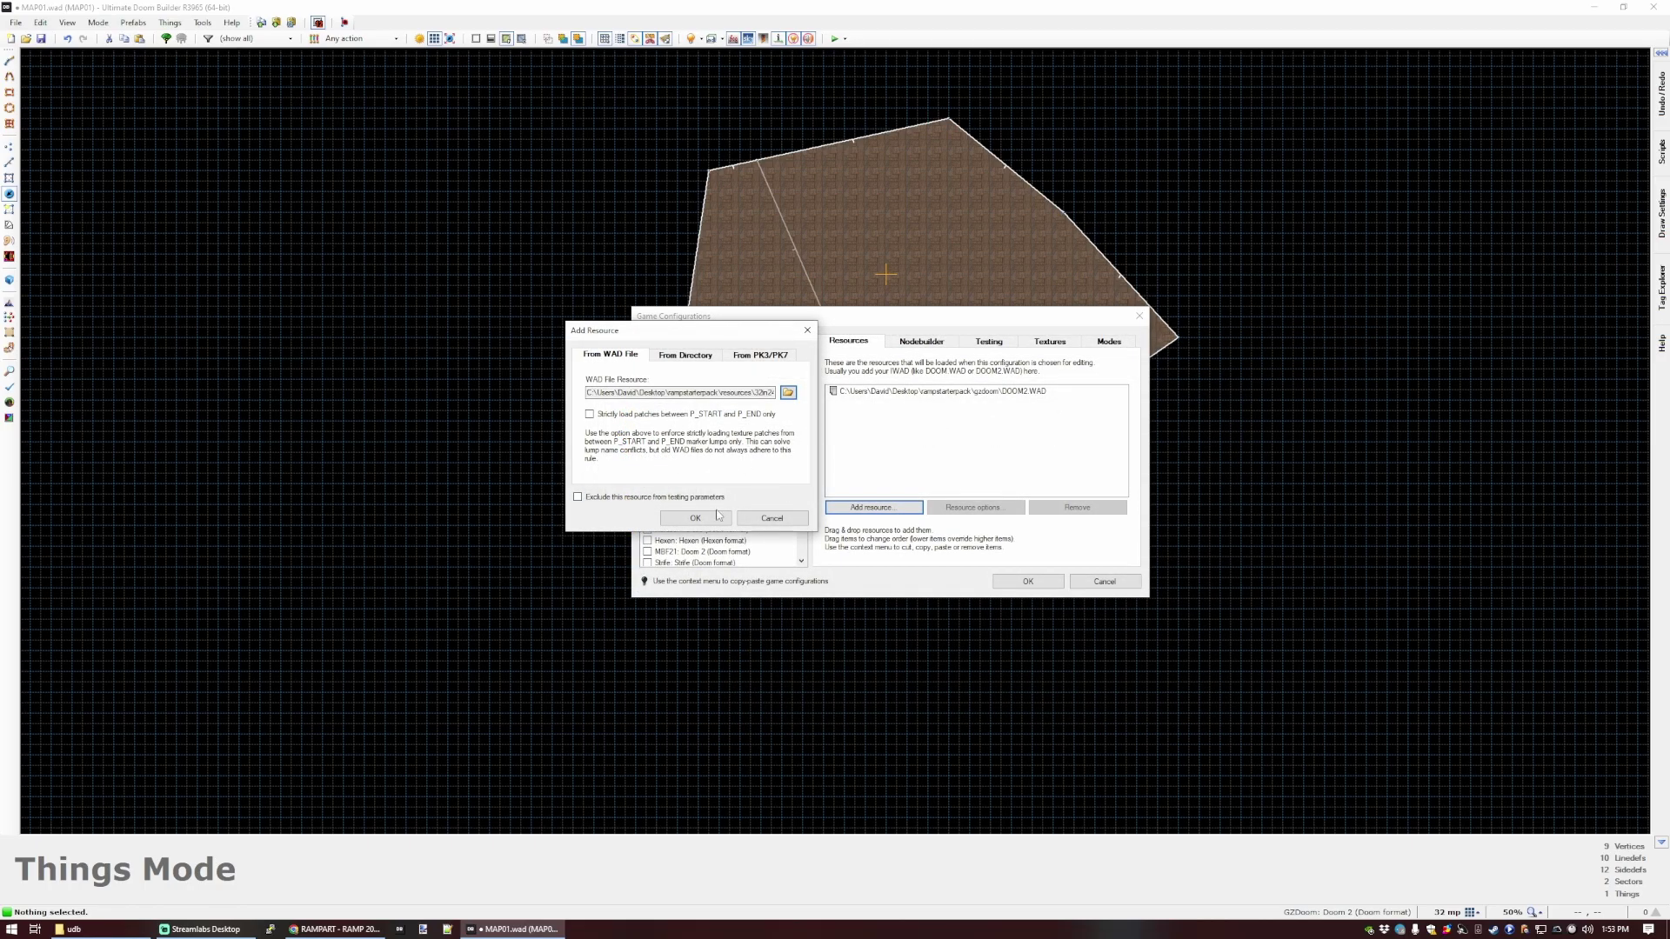
click(695, 518)
Add OTEX_1.1.WAD as a second resource and save the game configuration.
click(873, 507)
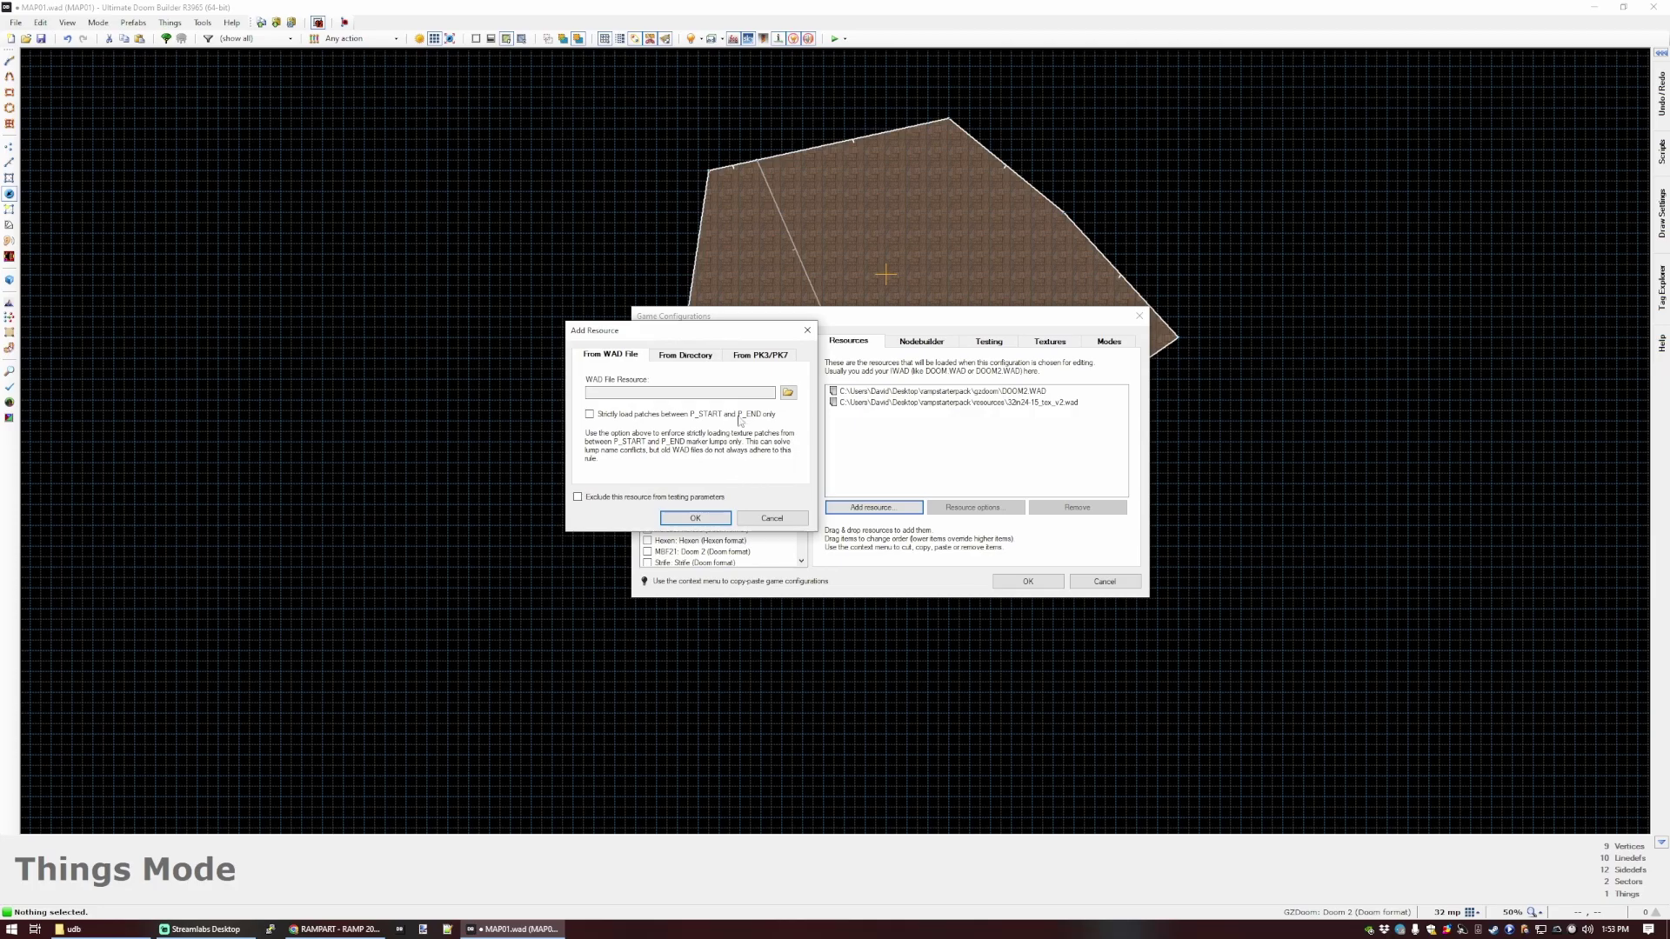
click(787, 394)
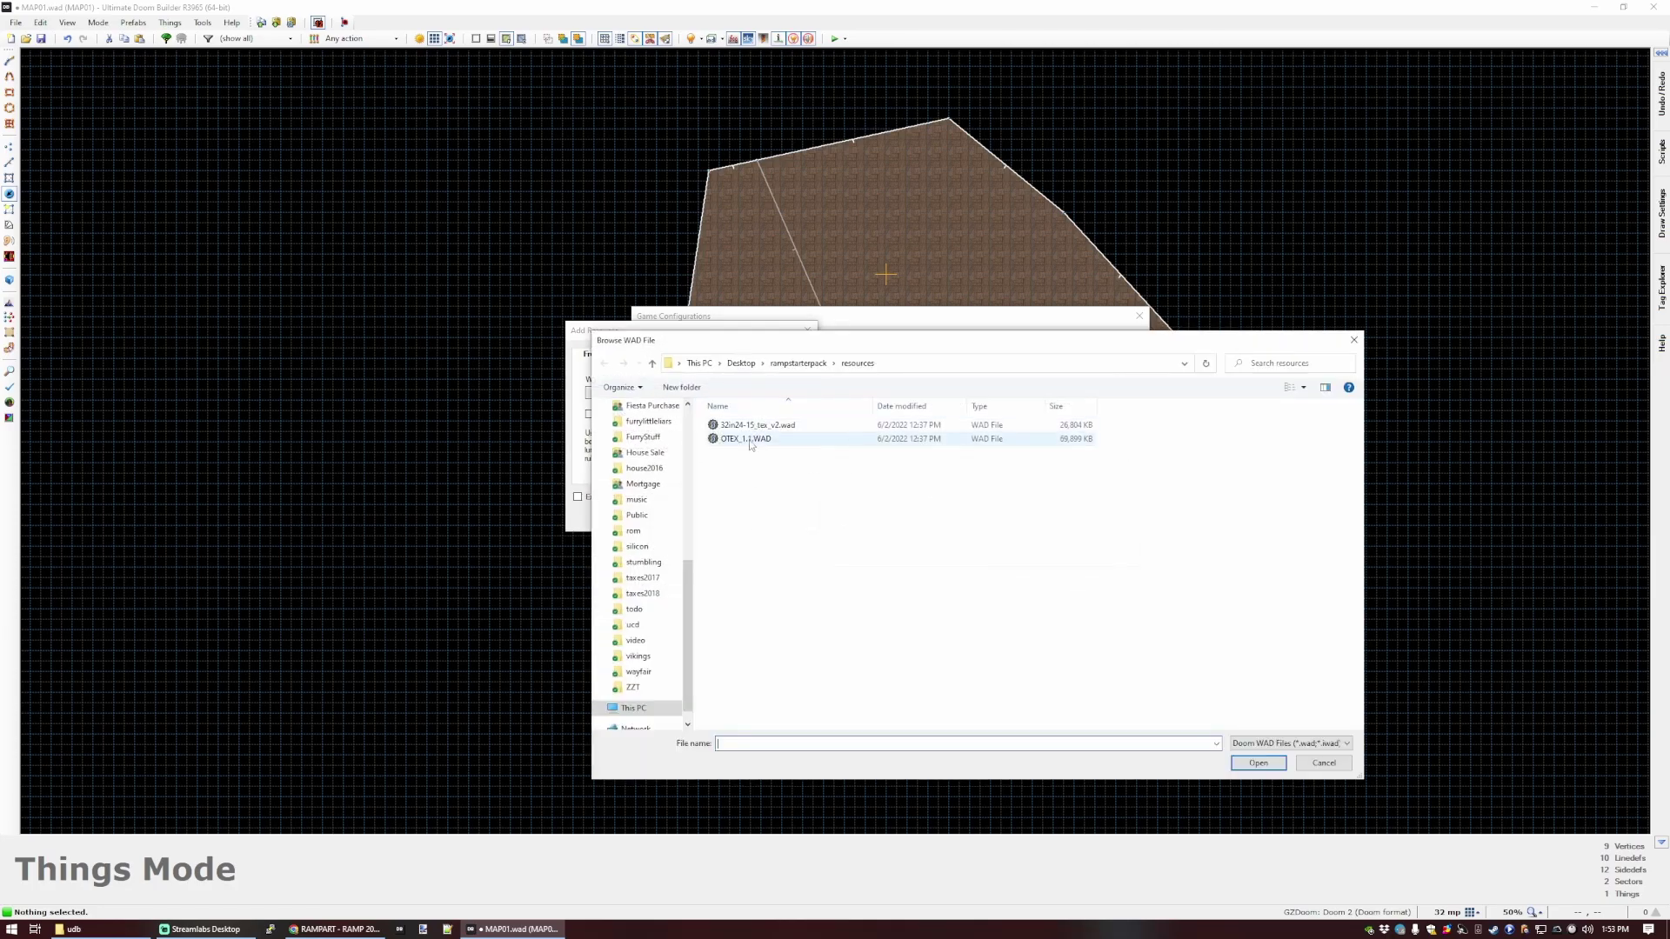
drag(778, 342, 823, 293)
click(808, 393)
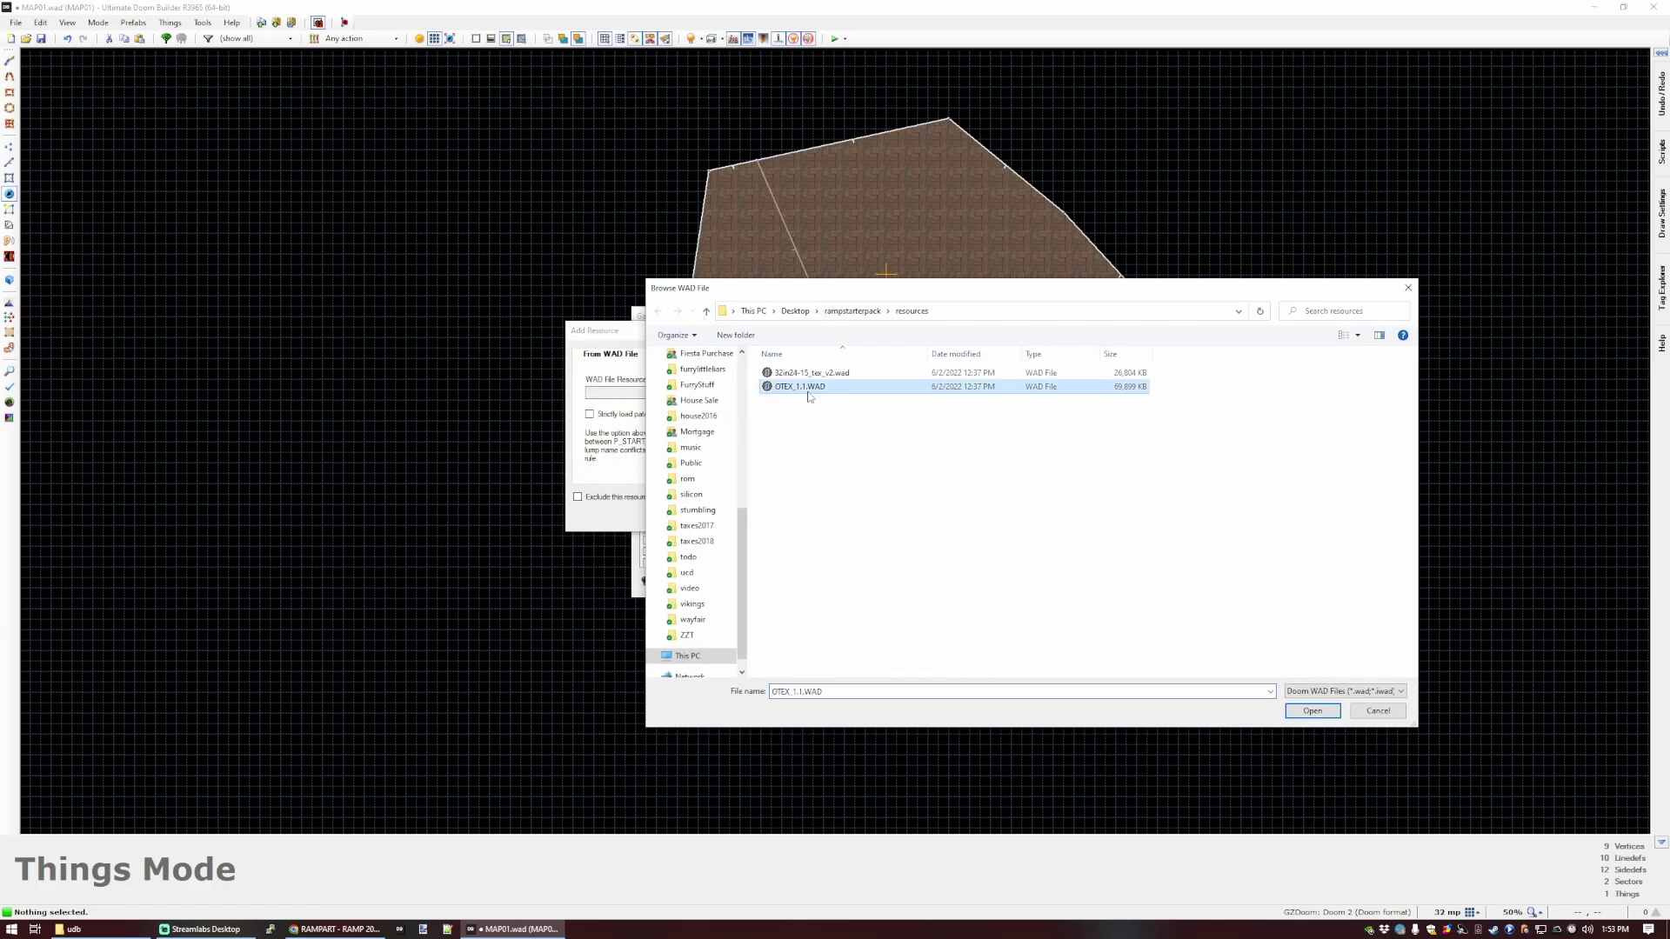
click(1311, 710)
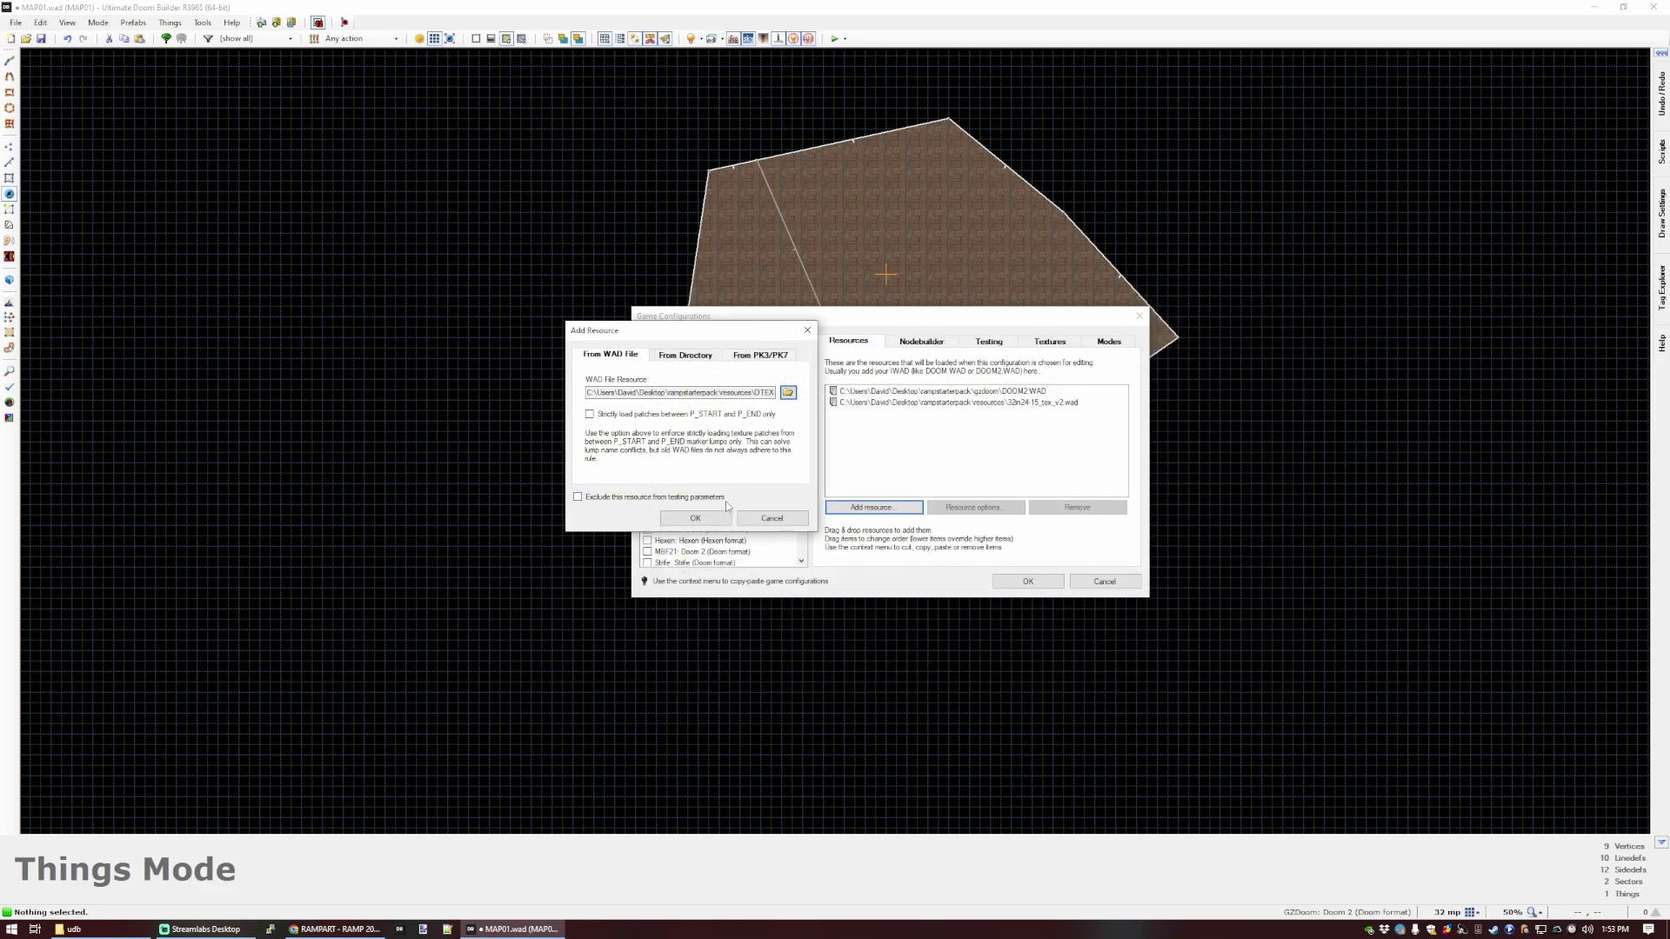
click(714, 522)
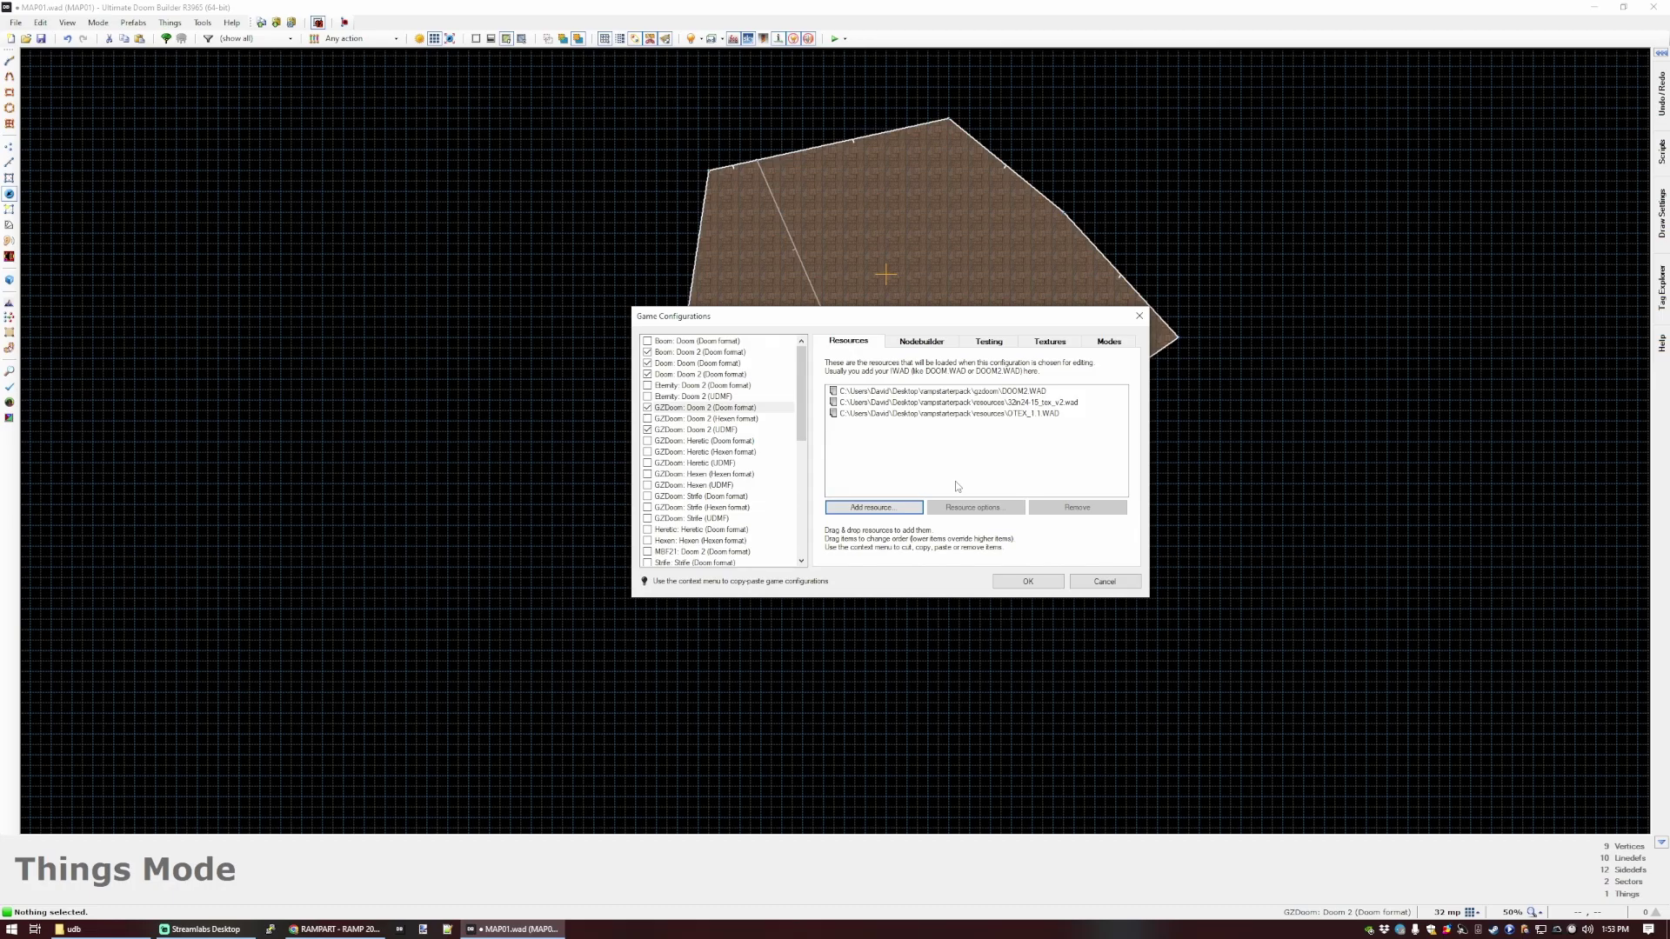
click(1017, 581)
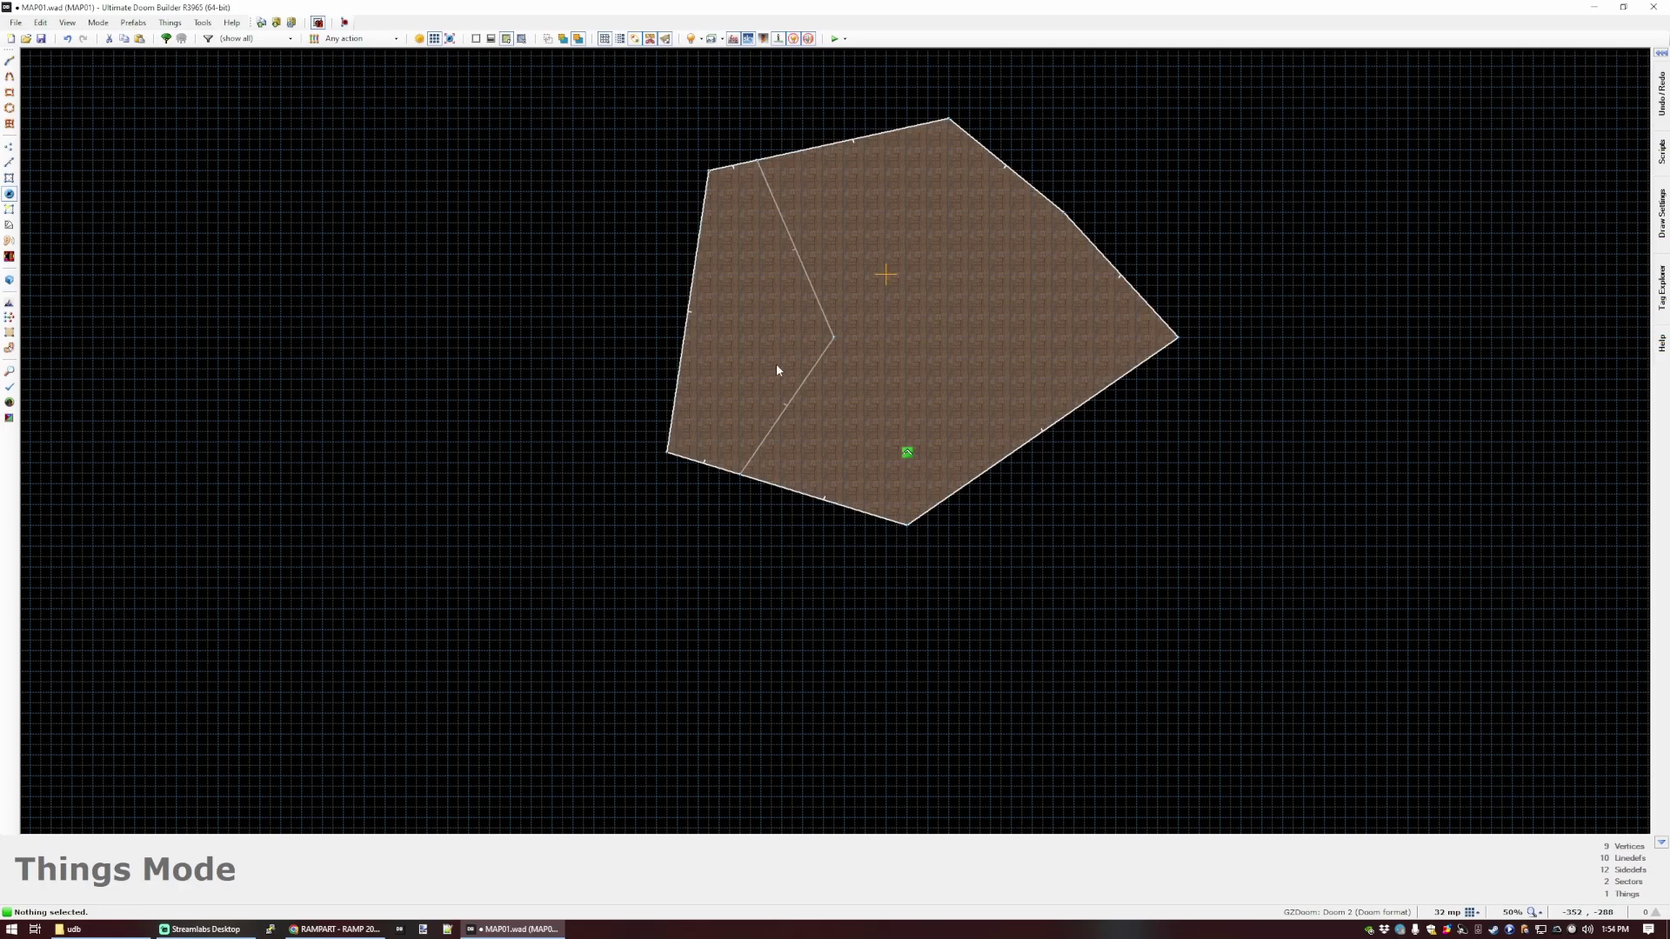
In 3D view, browse the OTEX [TEXTURE2] textures, closing without changes.
key(q)
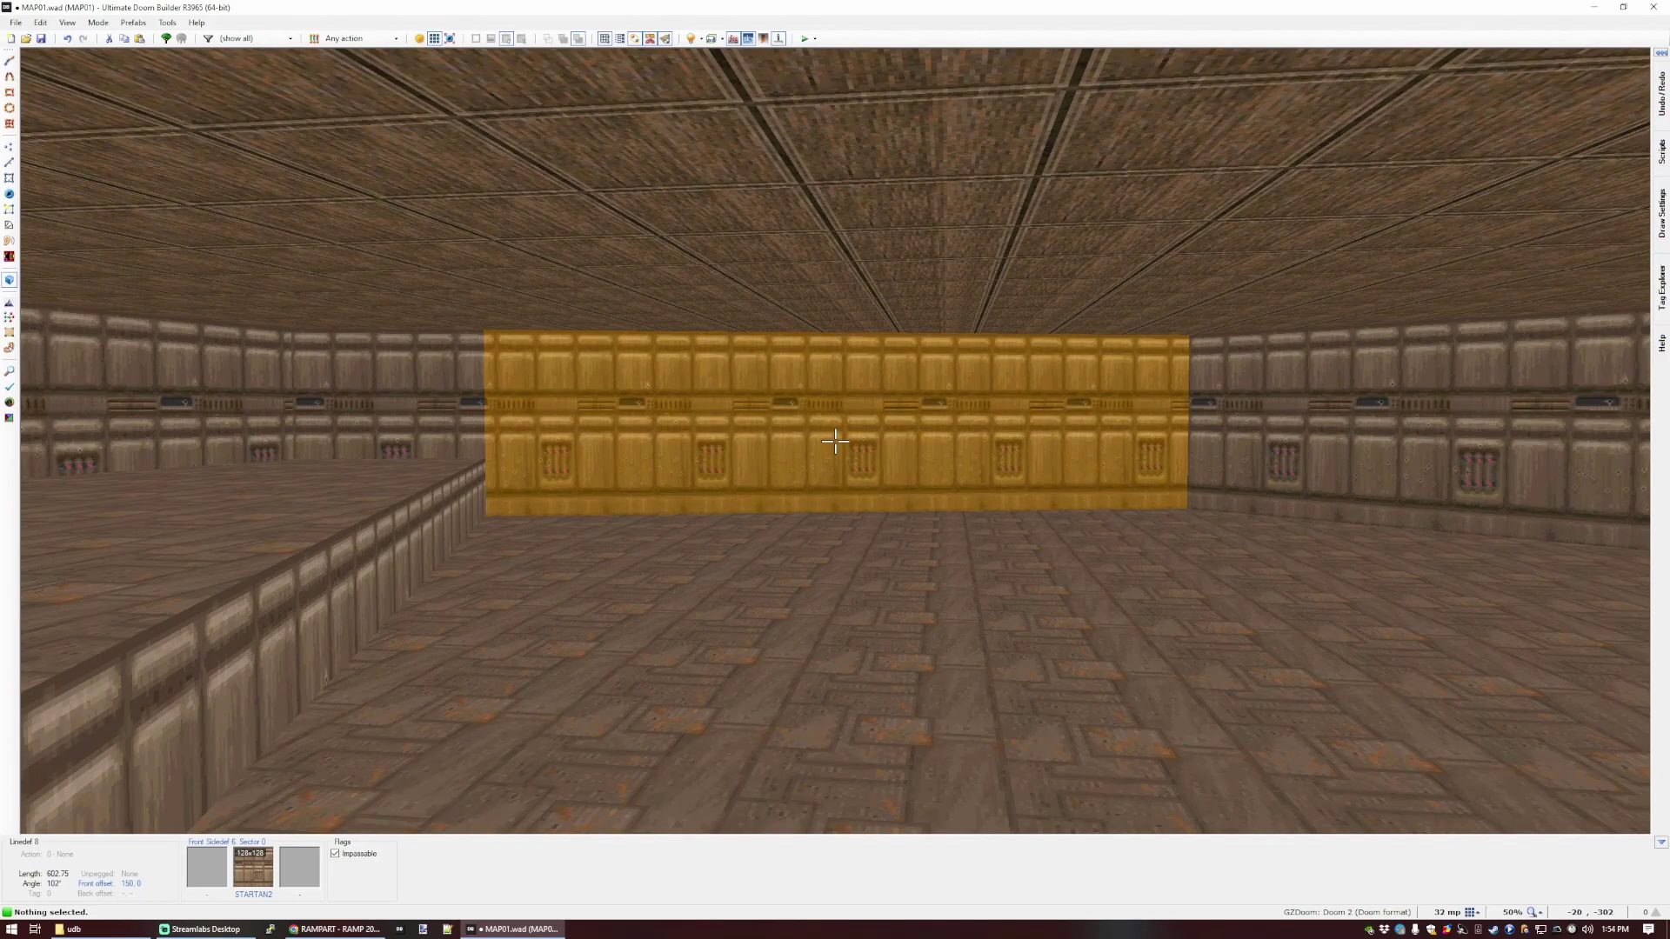
click(834, 436)
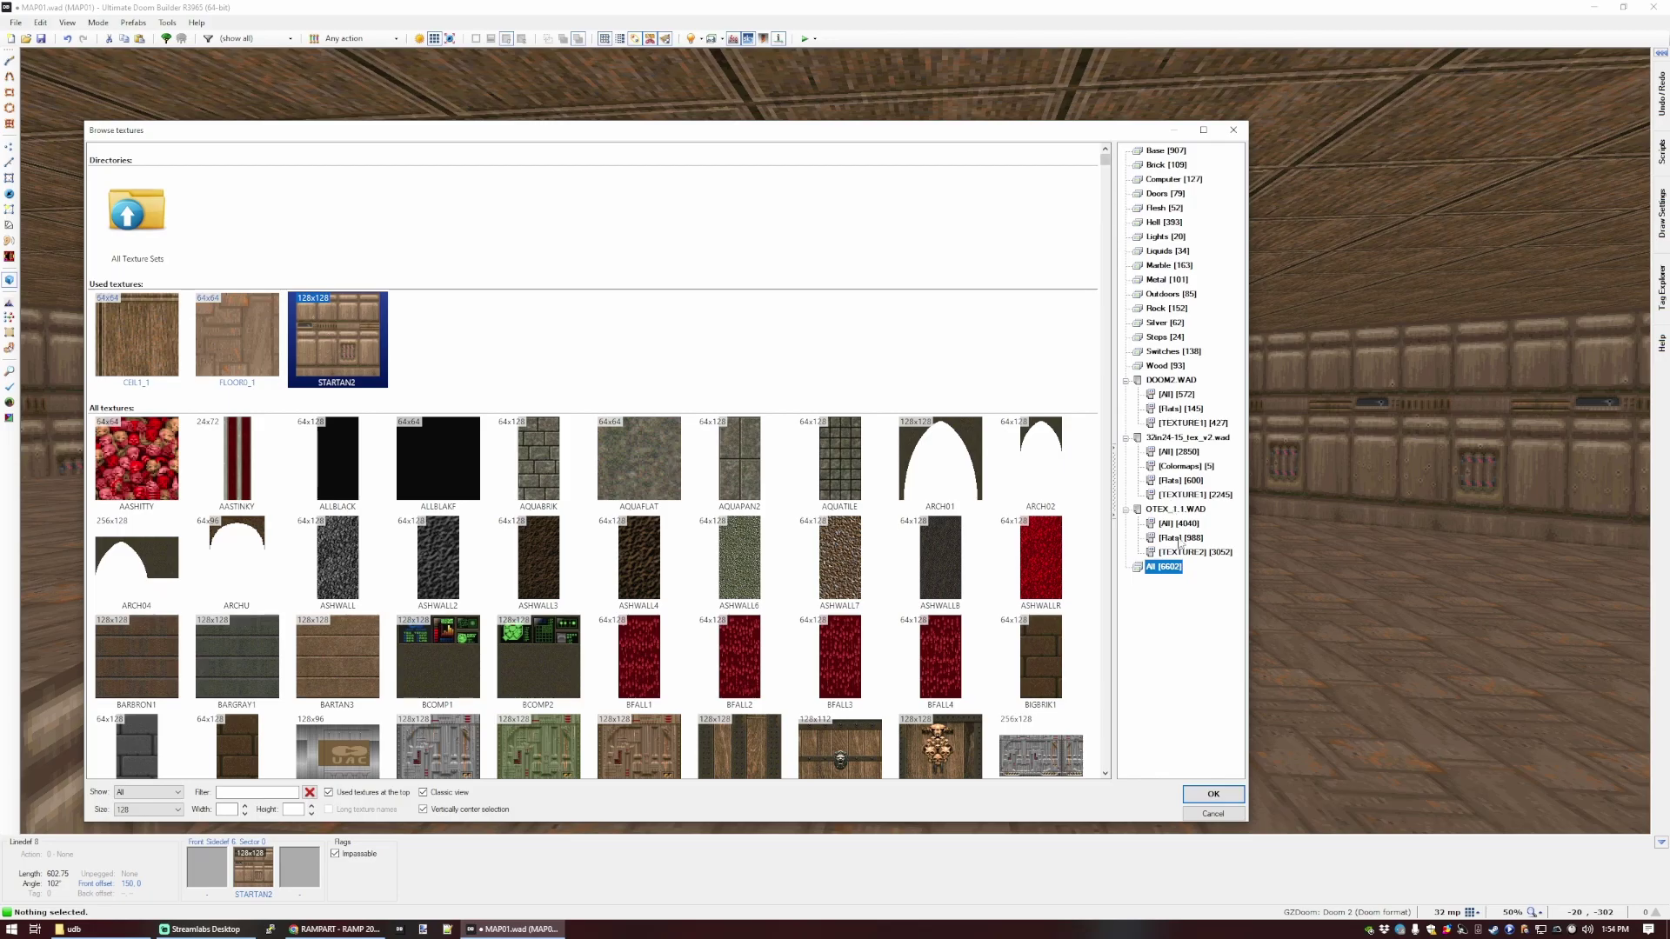
click(1176, 554)
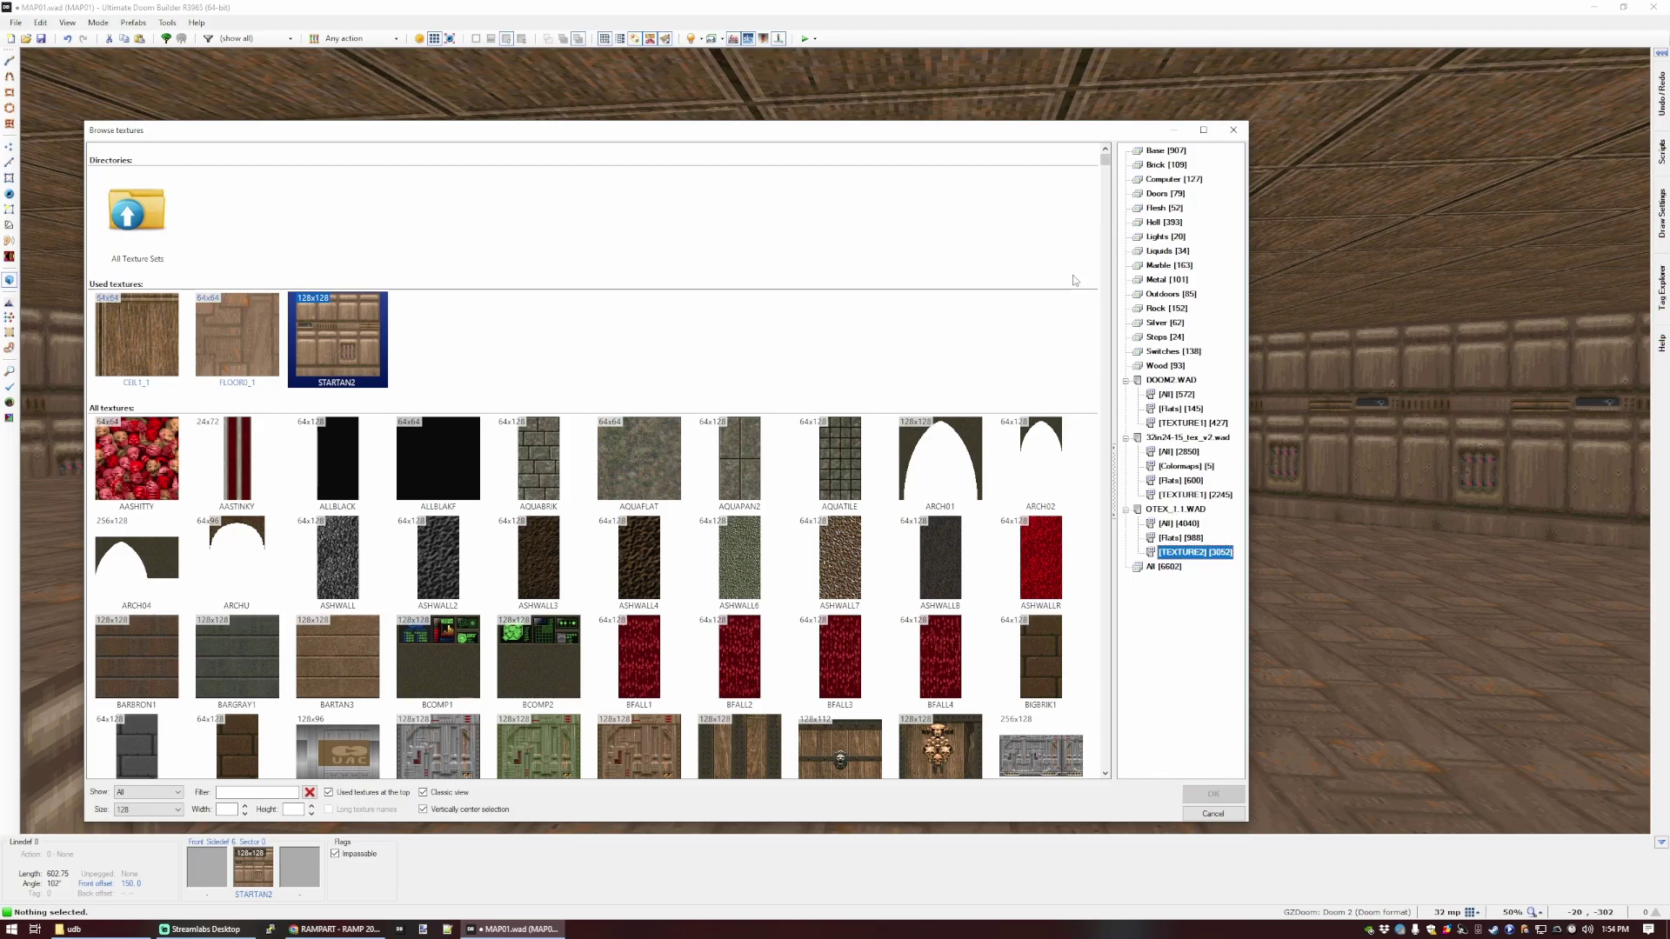
drag(1105, 161, 1119, 256)
scroll(745, 486, down, 3)
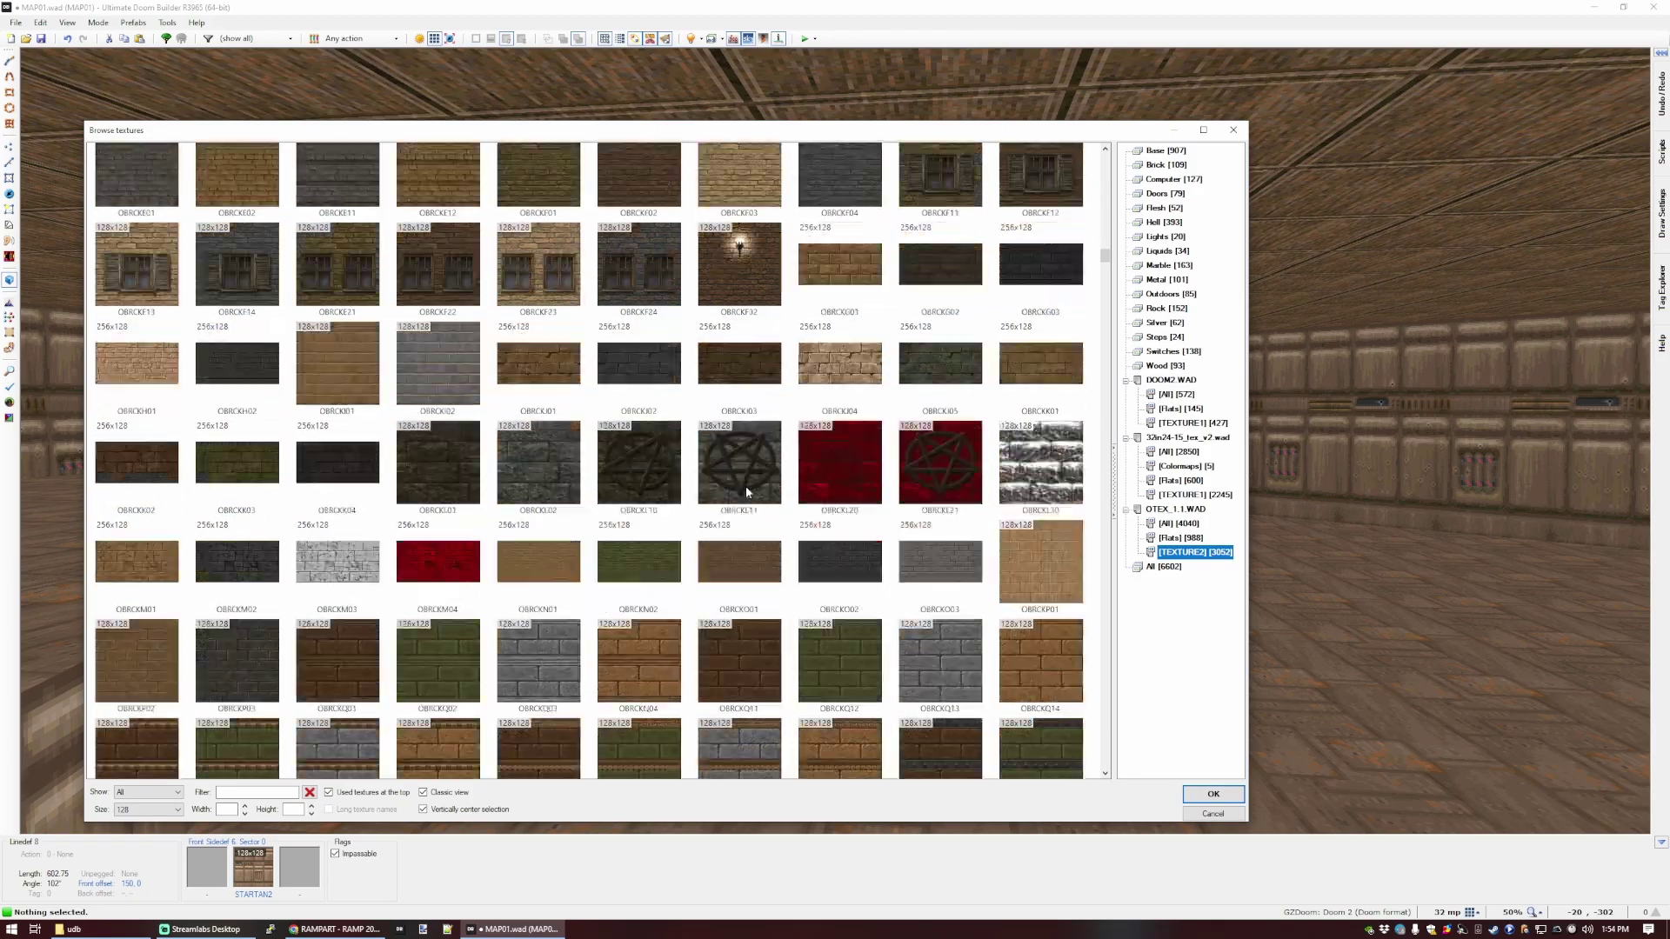
scroll(755, 445, down, 15)
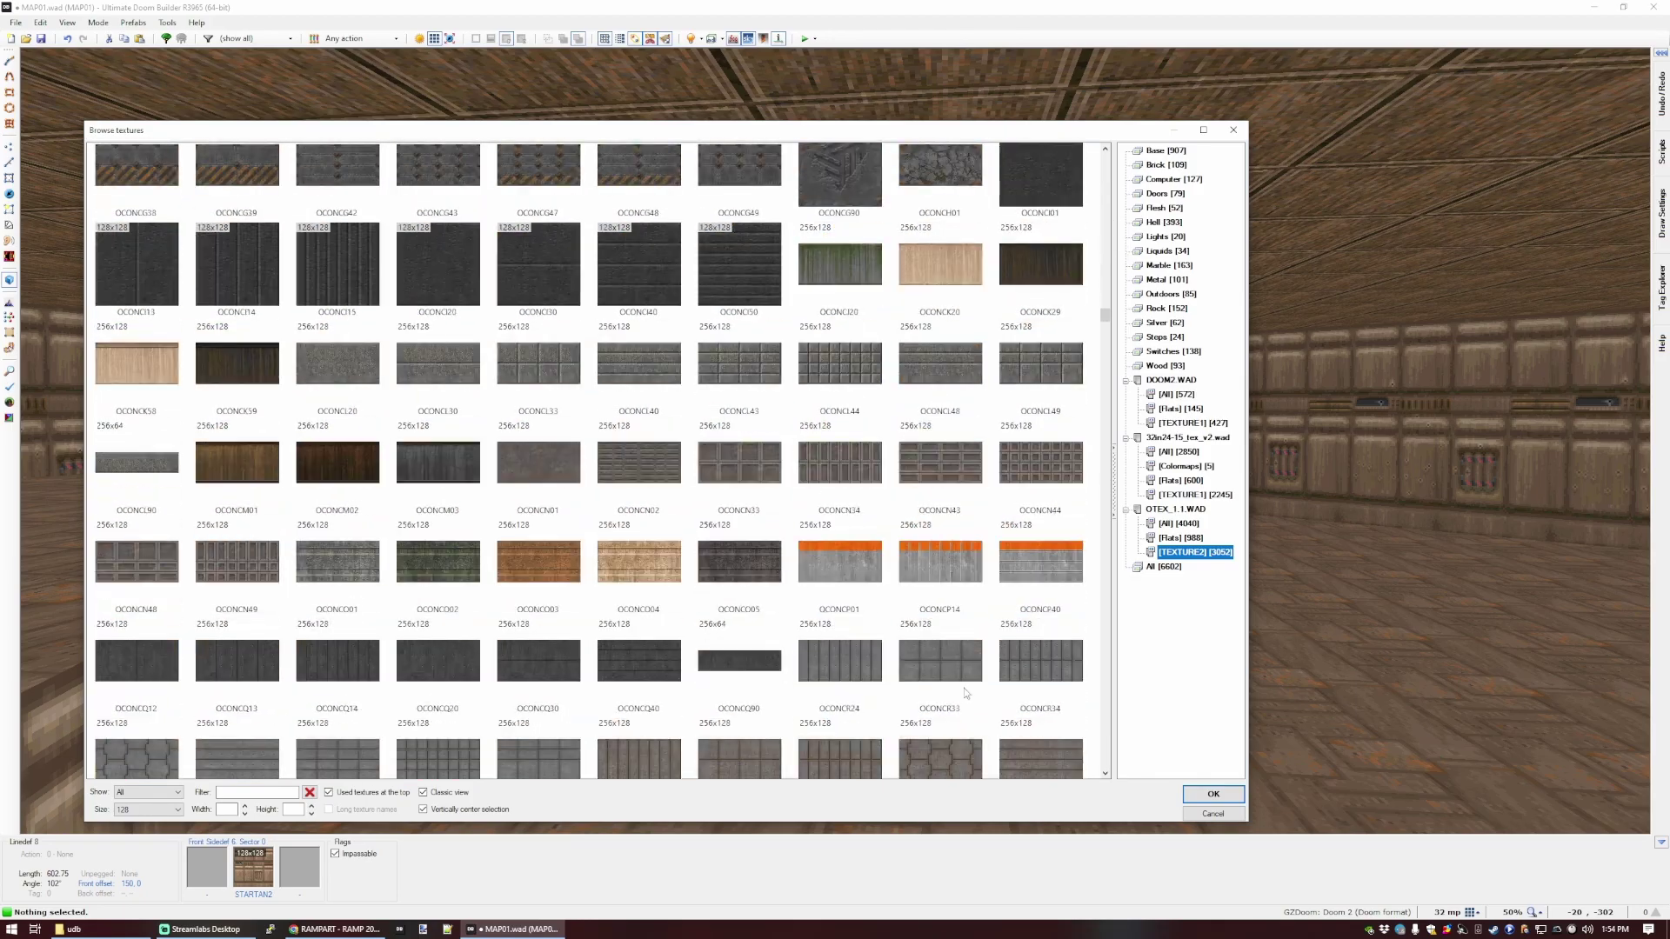
click(1212, 813)
Apply BRGRBR02 to both raised platform walls and return to the 2D map.
click(836, 441)
click(835, 441)
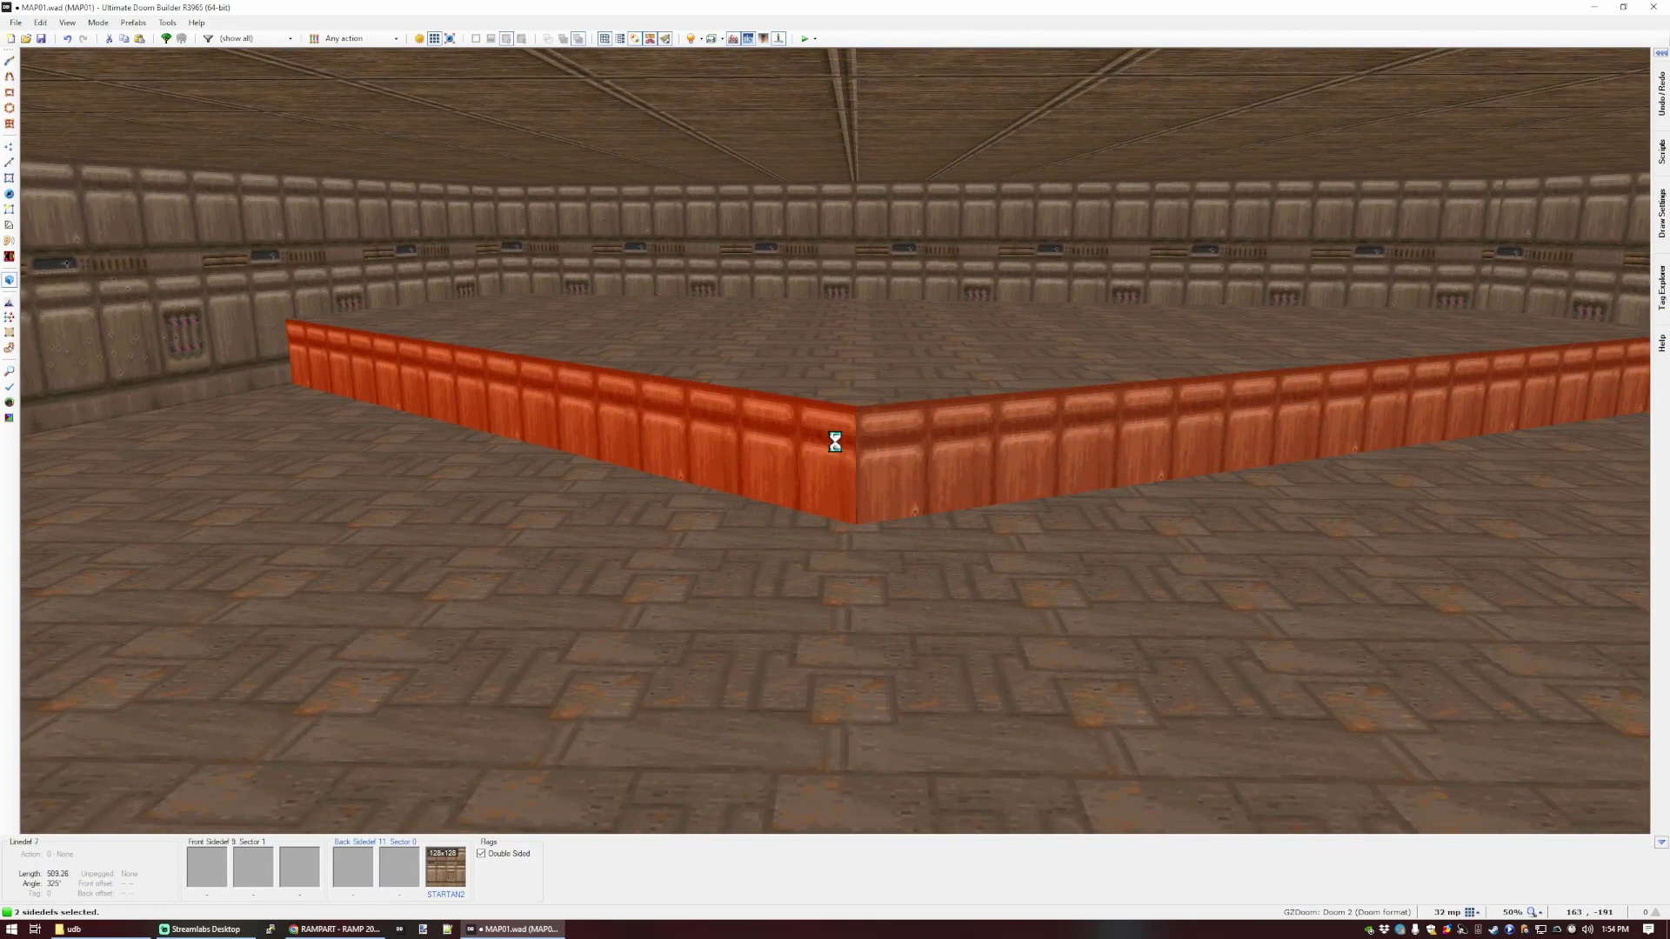
right_click(836, 441)
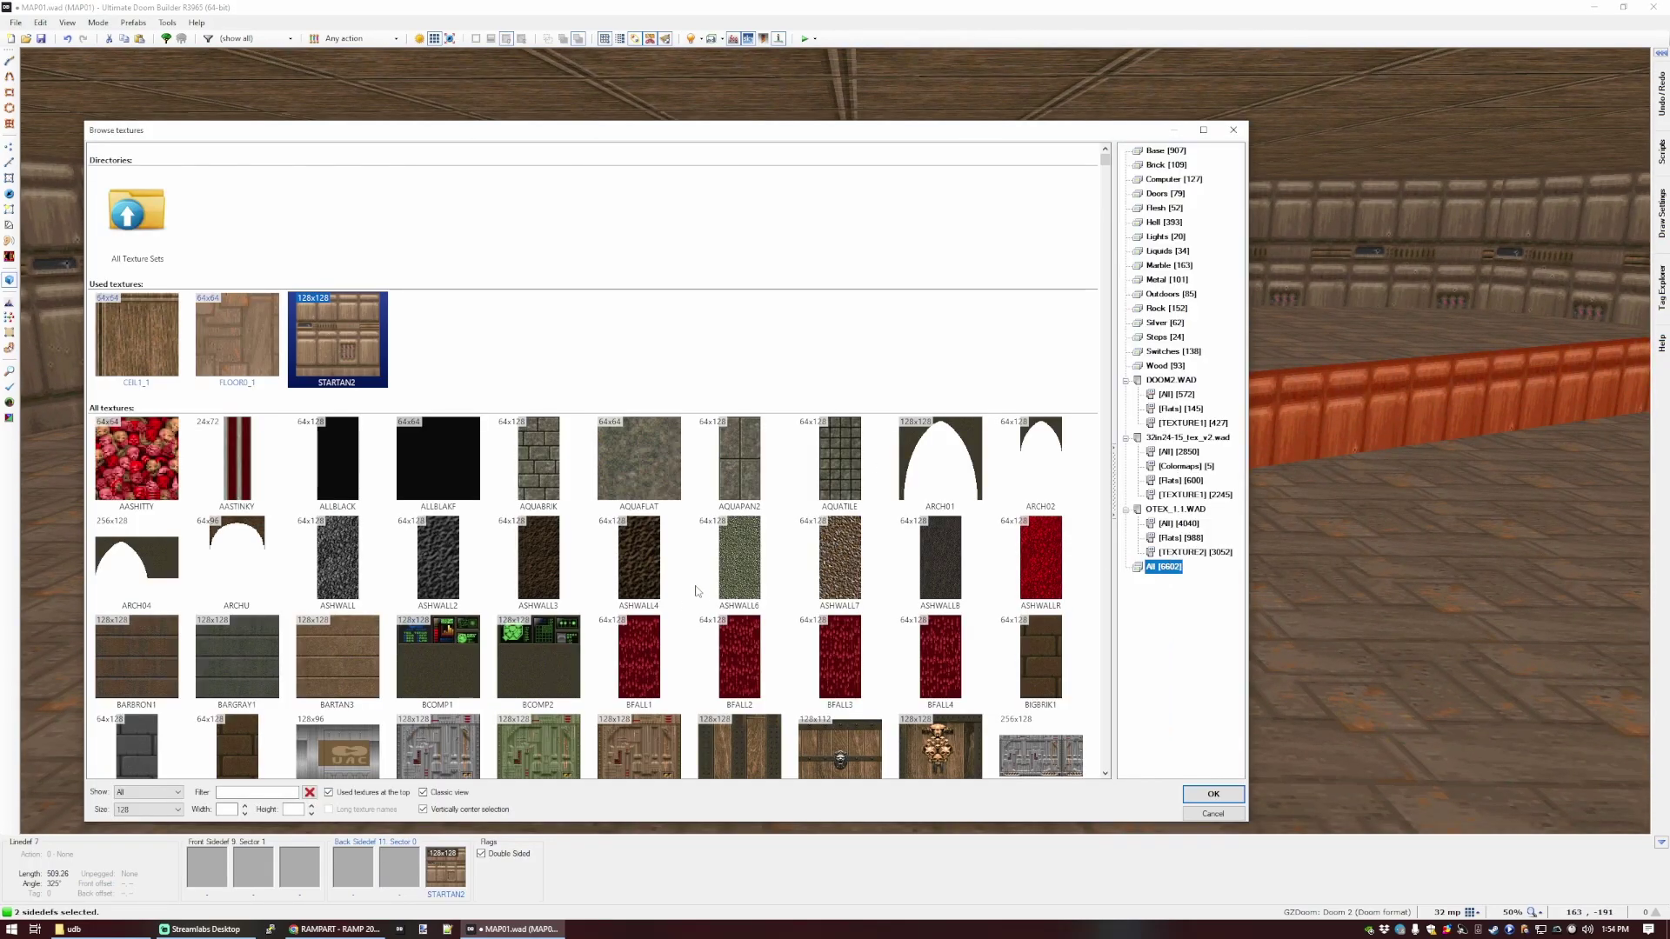
scroll(697, 591, down, 5)
double_click(654, 377)
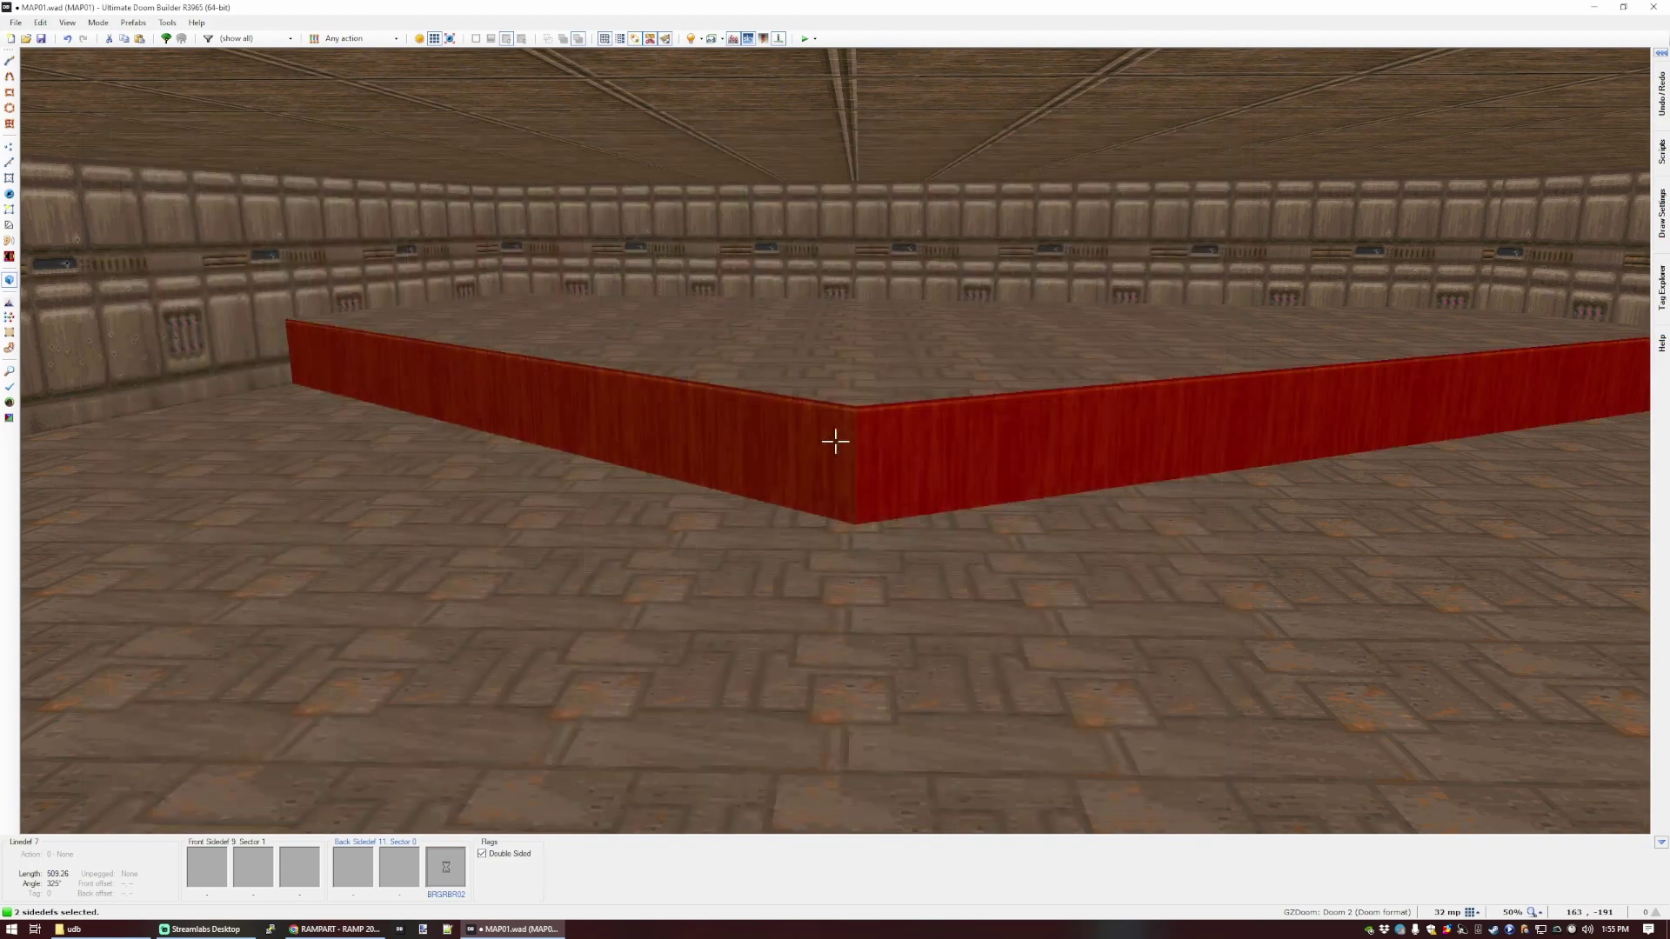
key(t)
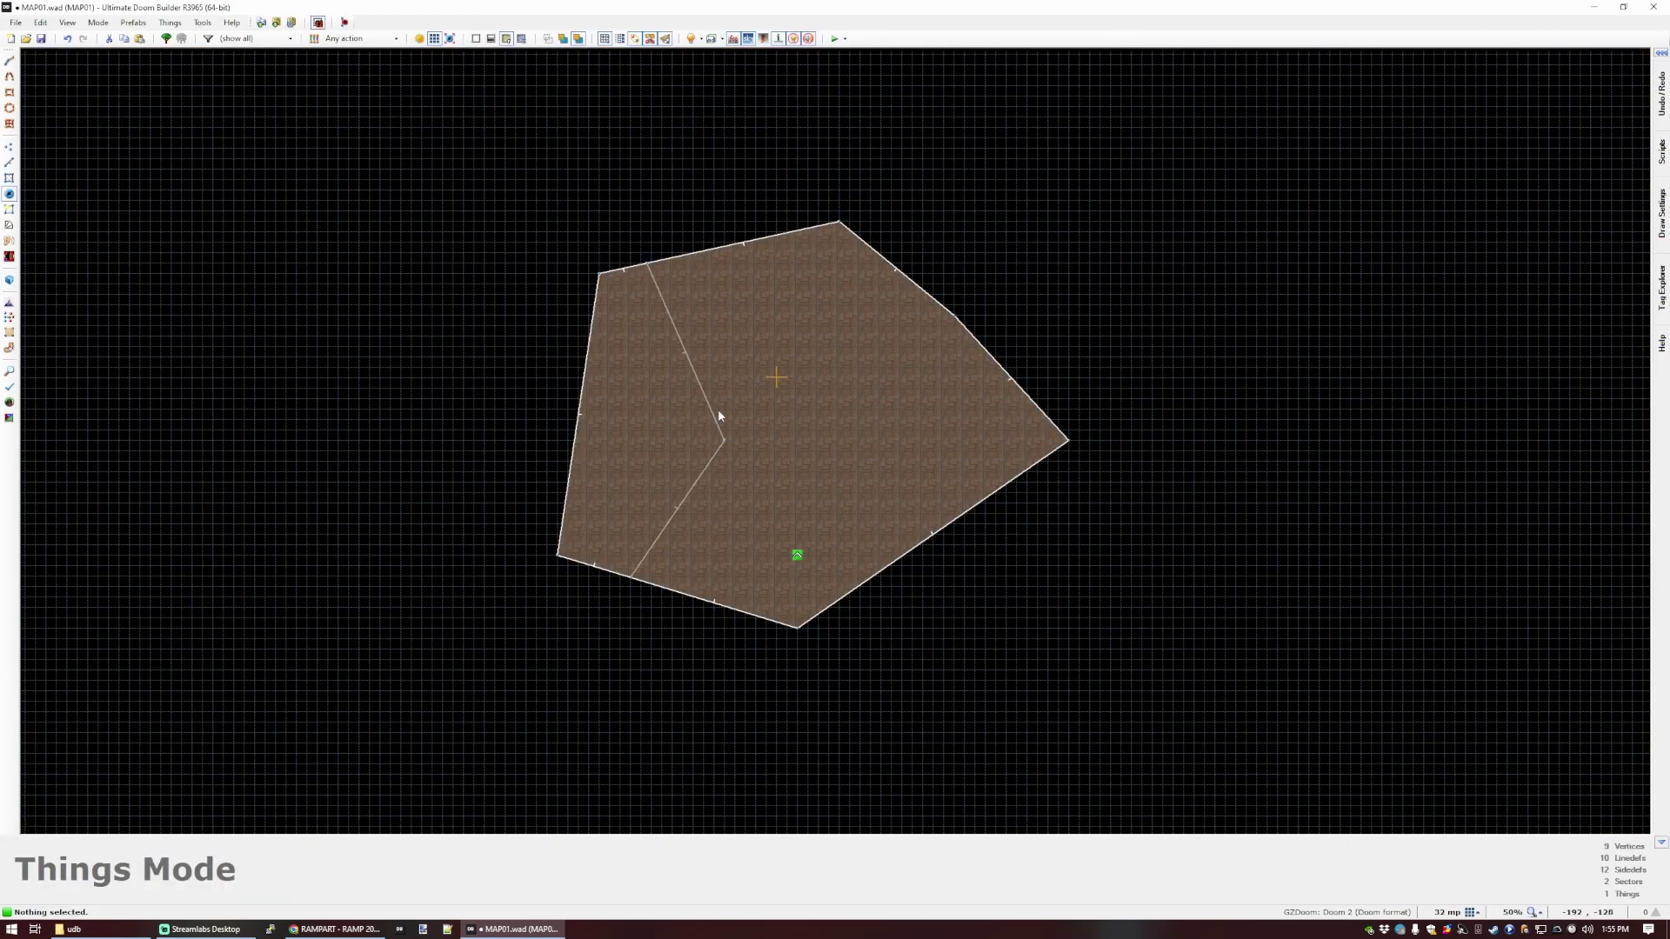
click(843, 40)
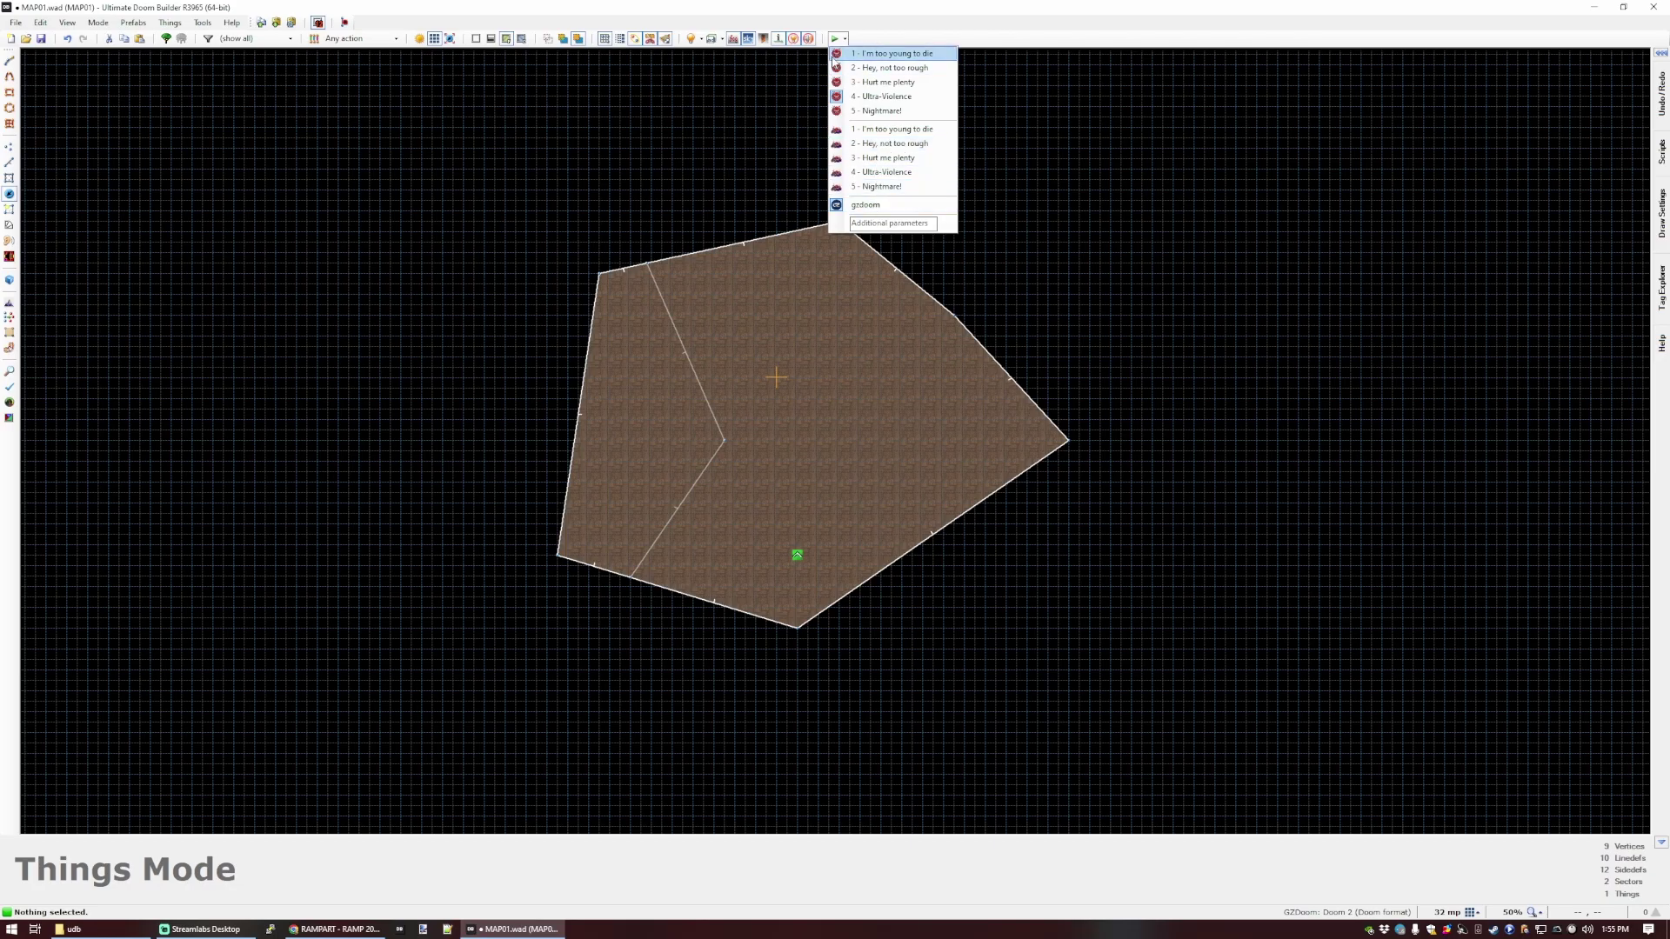
click(837, 40)
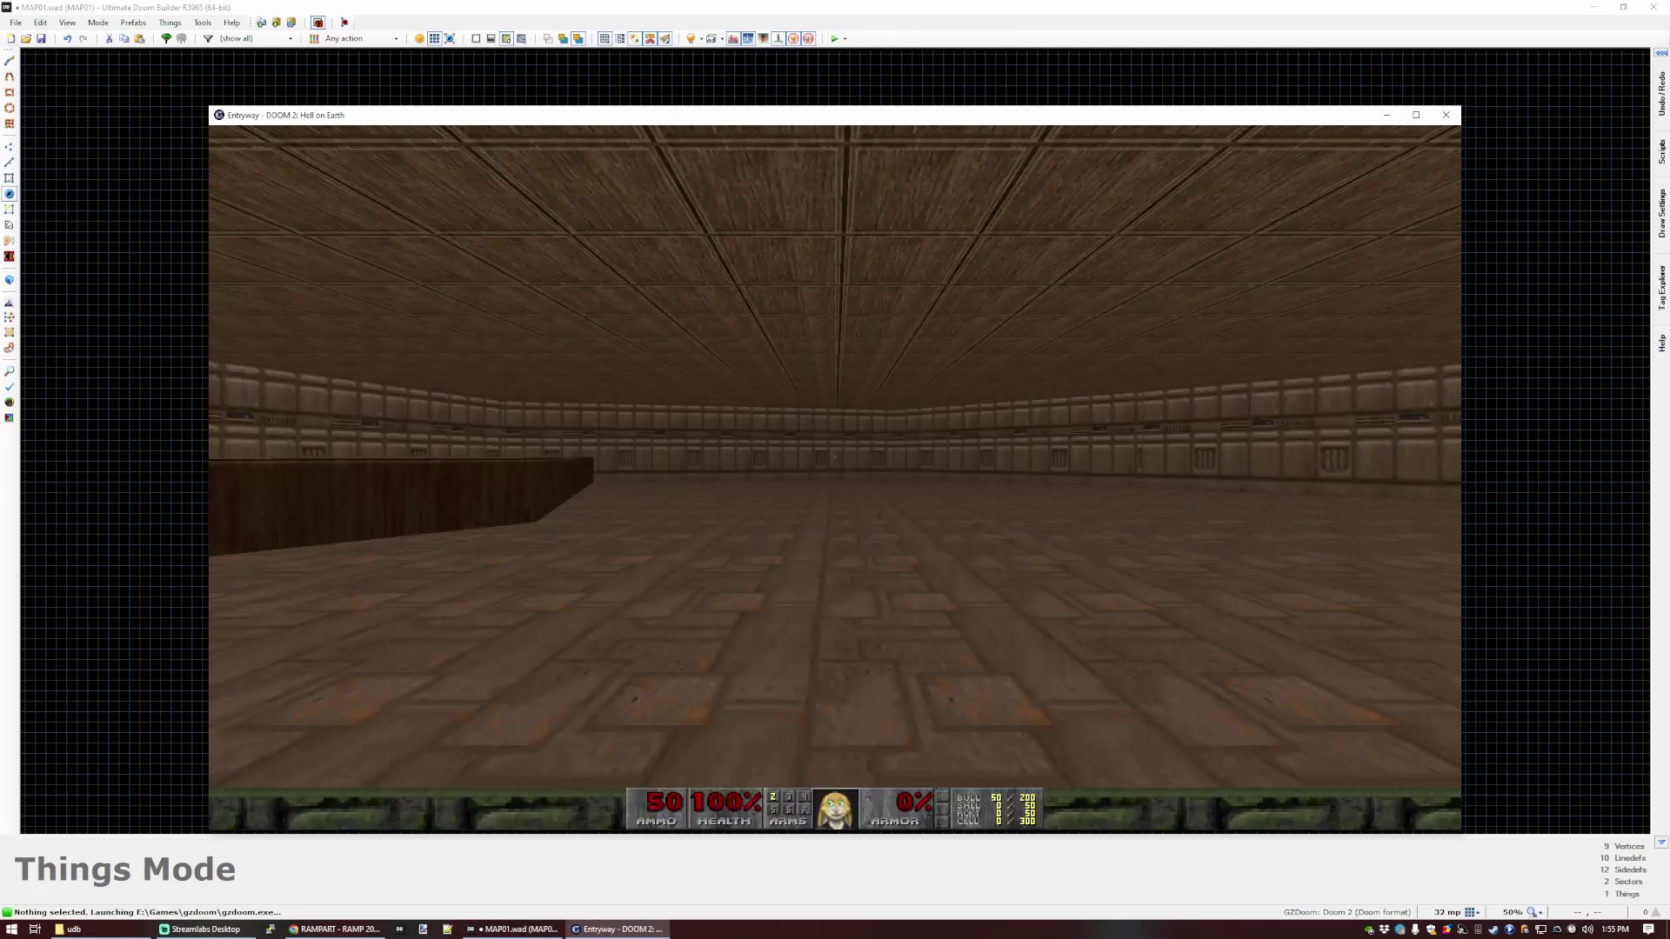
key(Left)
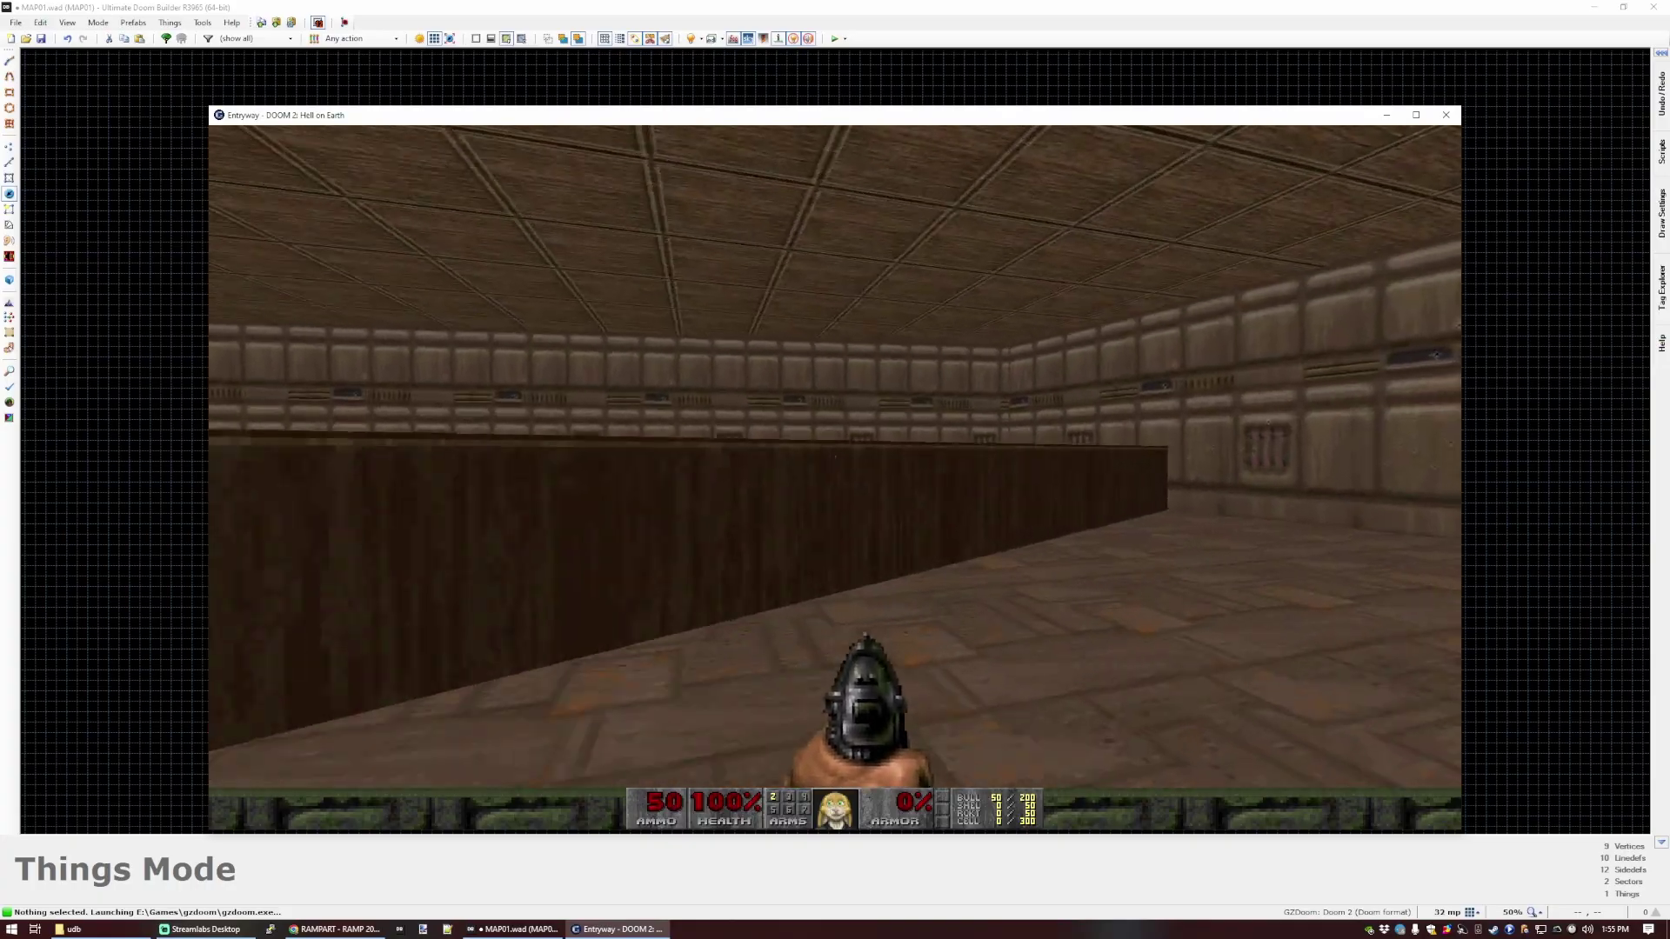
key(Right)
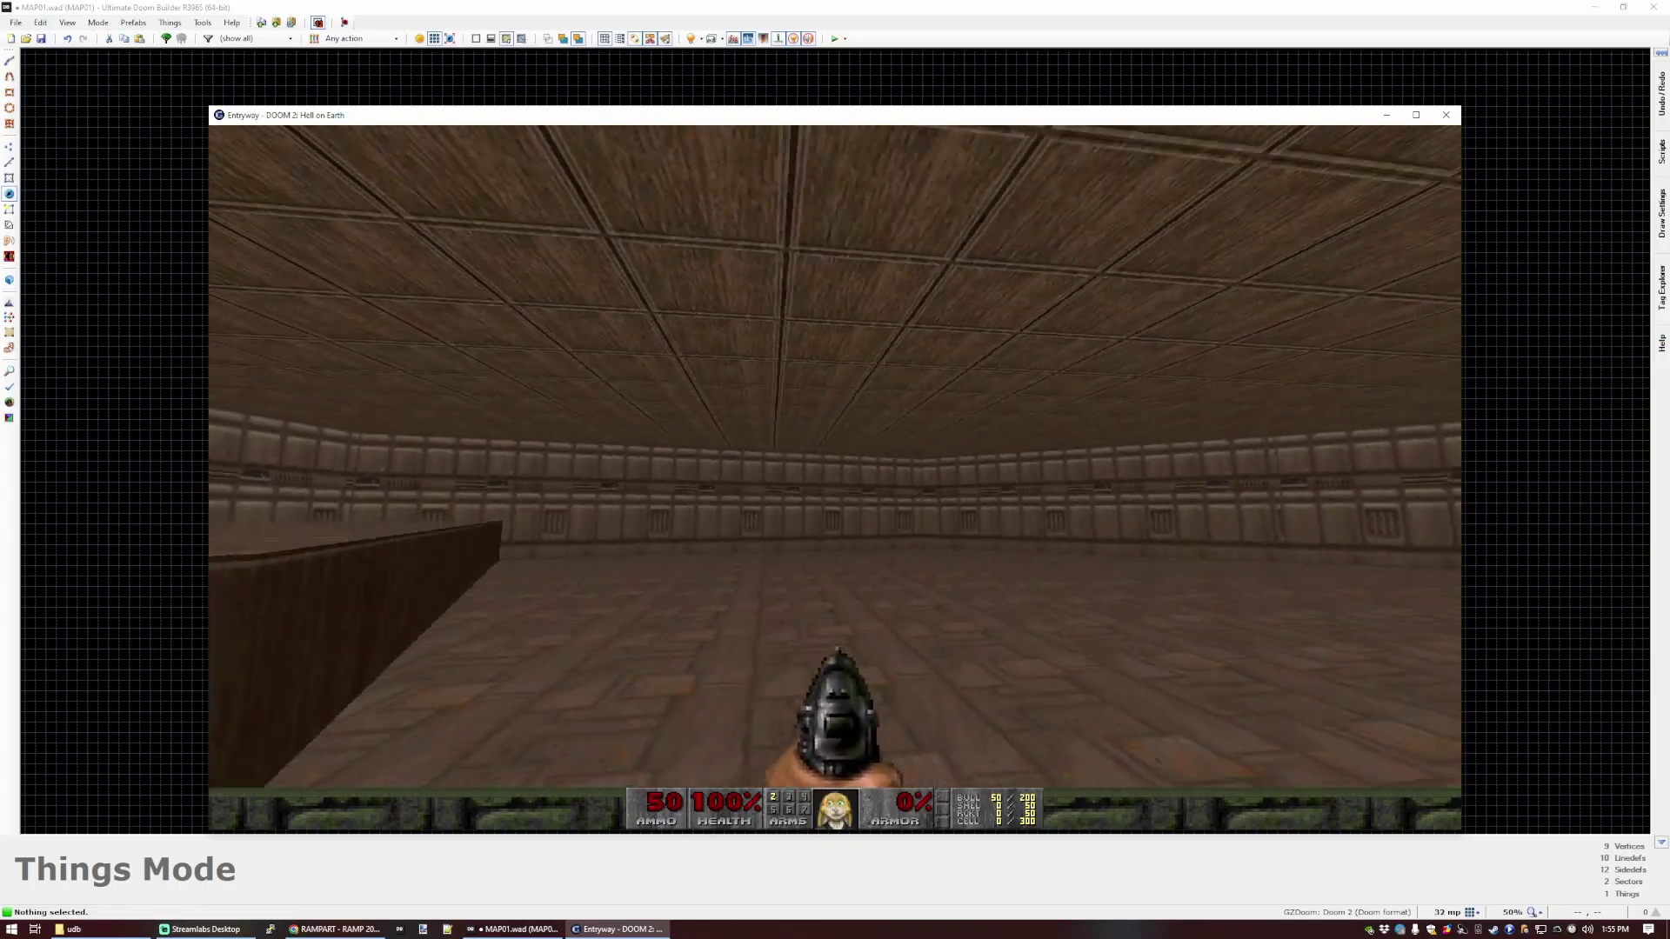
key(Left)
key(Left)
key(Right)
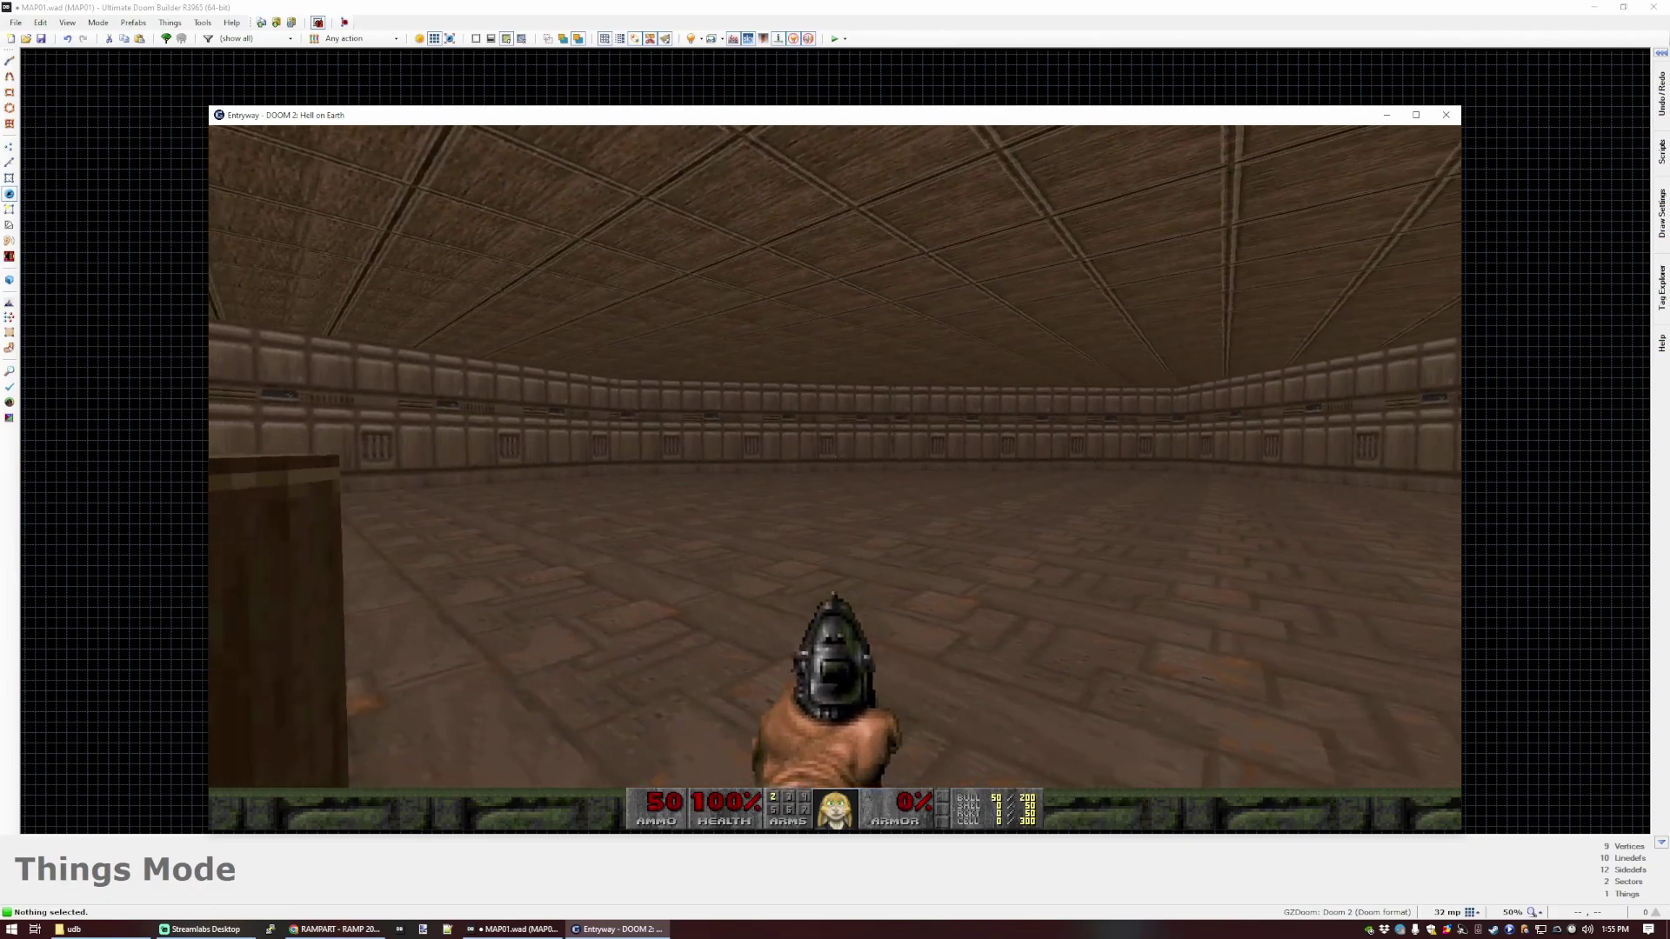
key(alt+F4)
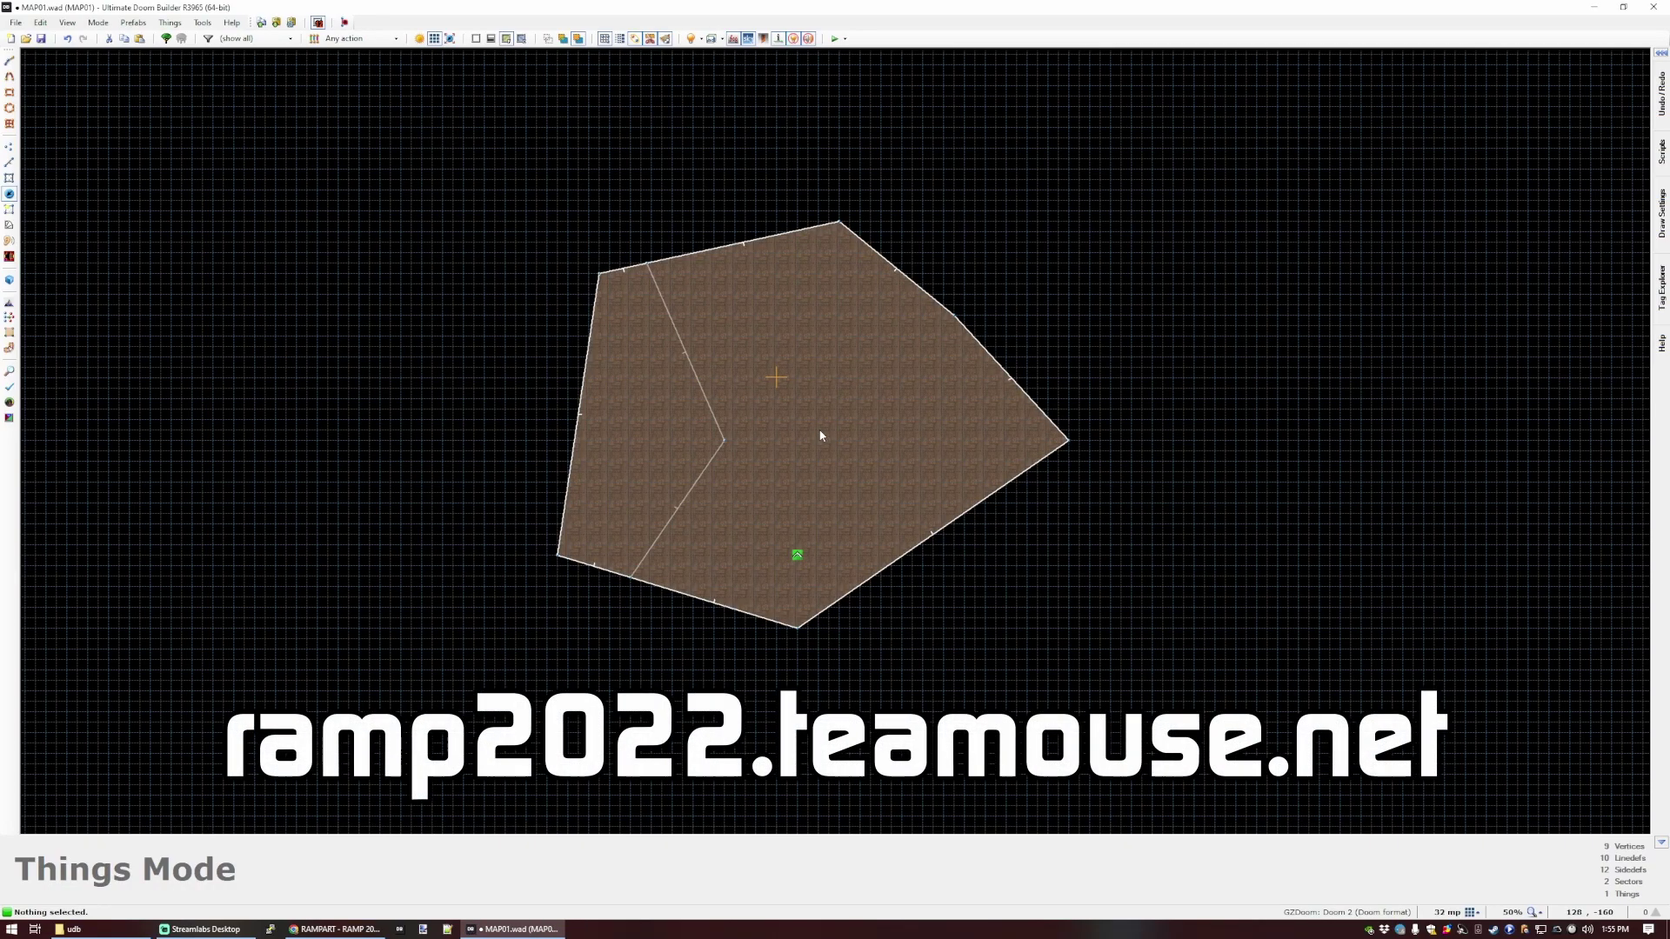